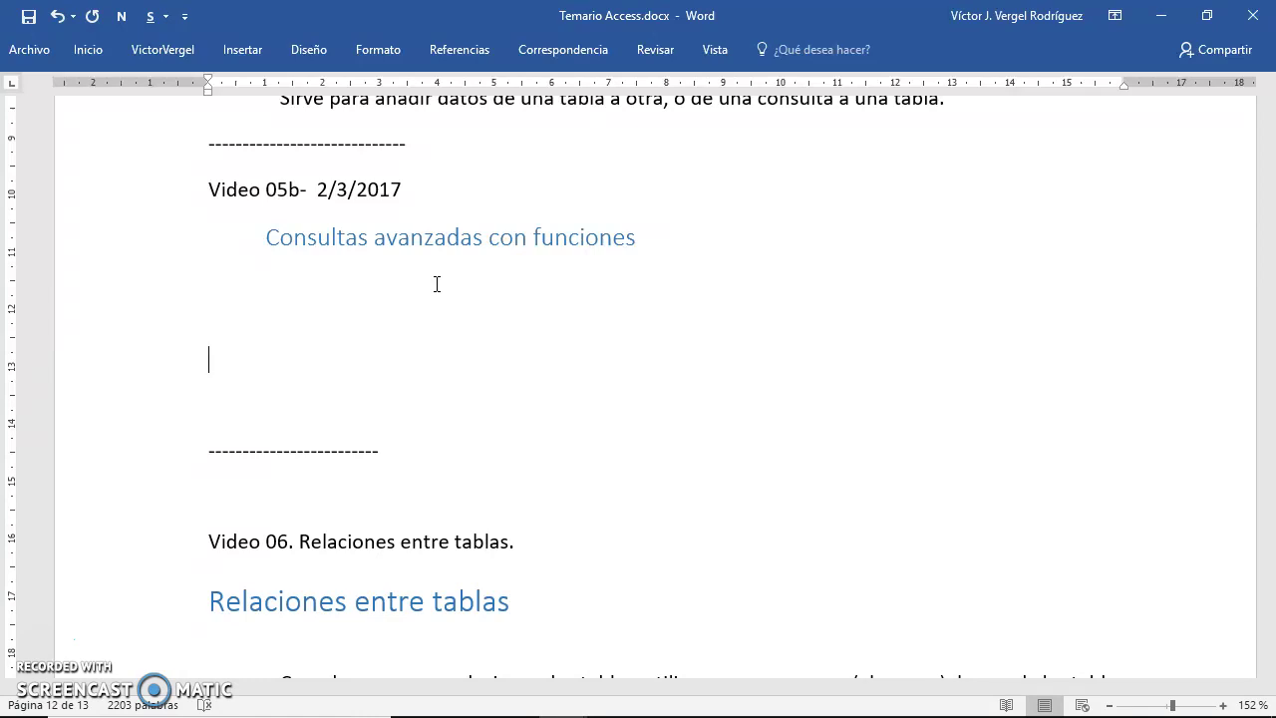
- Switch to the Access database and create a design-view query based on the alumno table, enlarging its field list
left_click(319, 270)
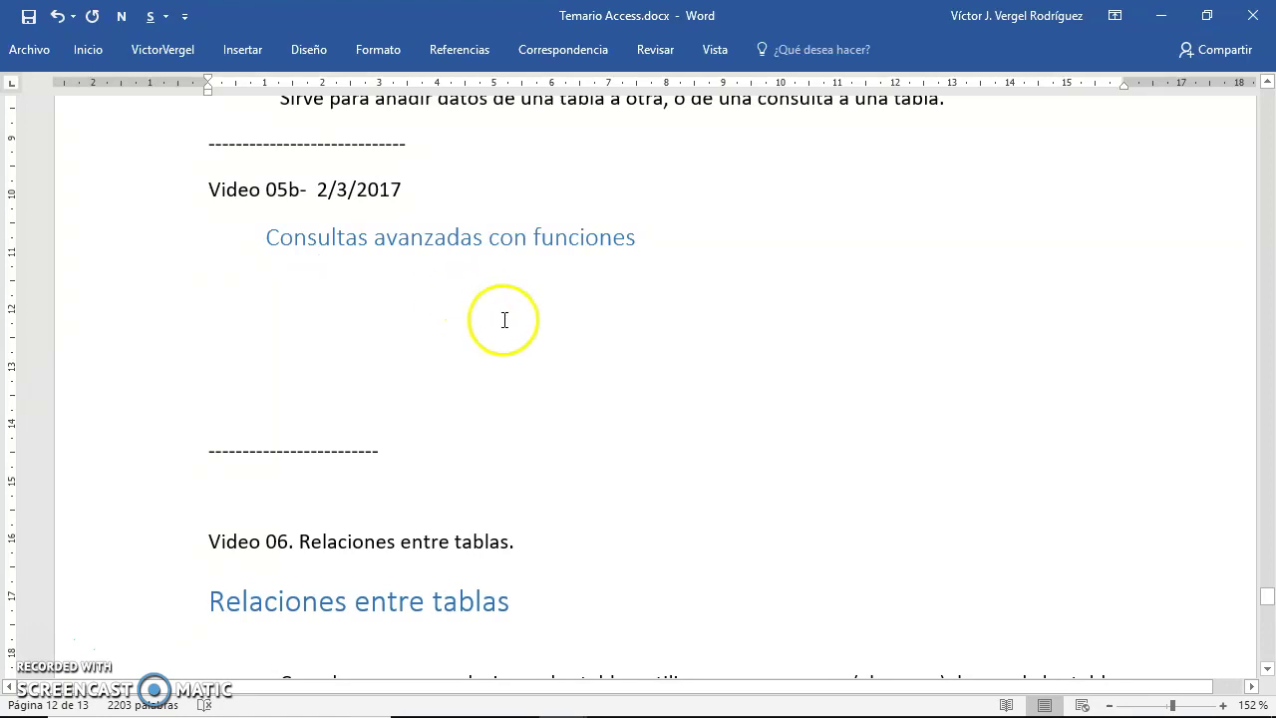
key("alt+Tab")
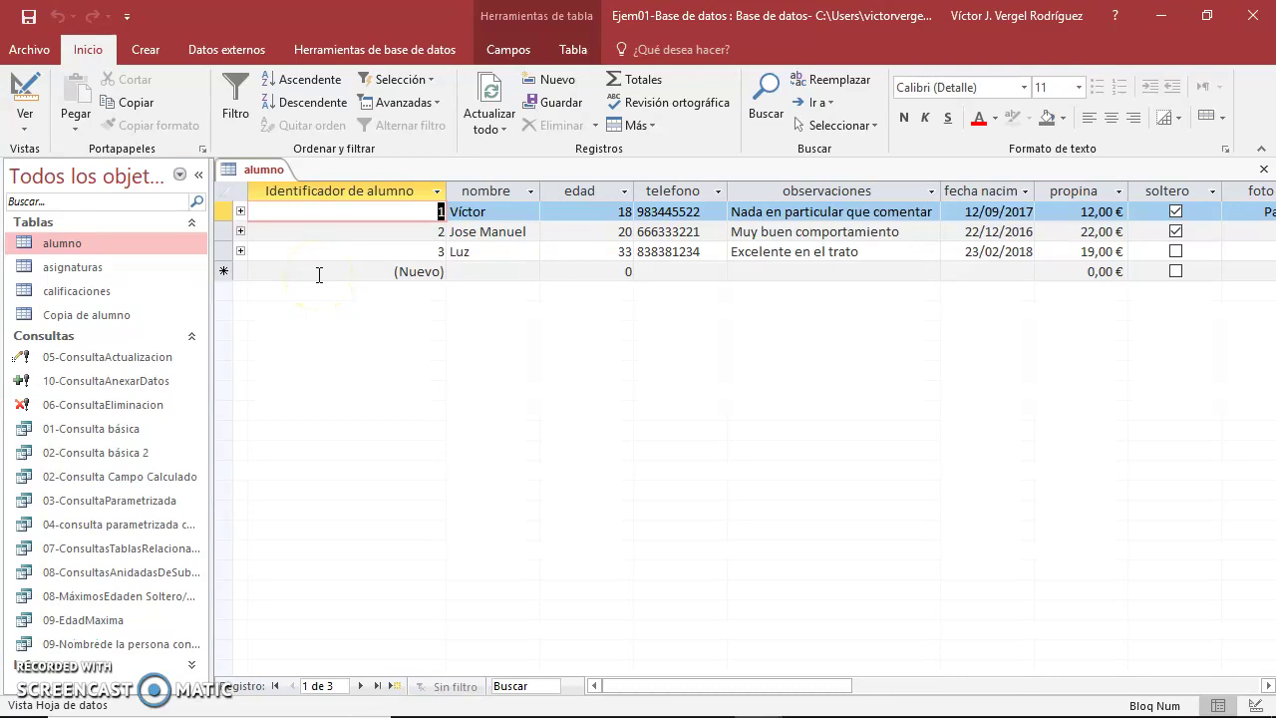
left_click(150, 47)
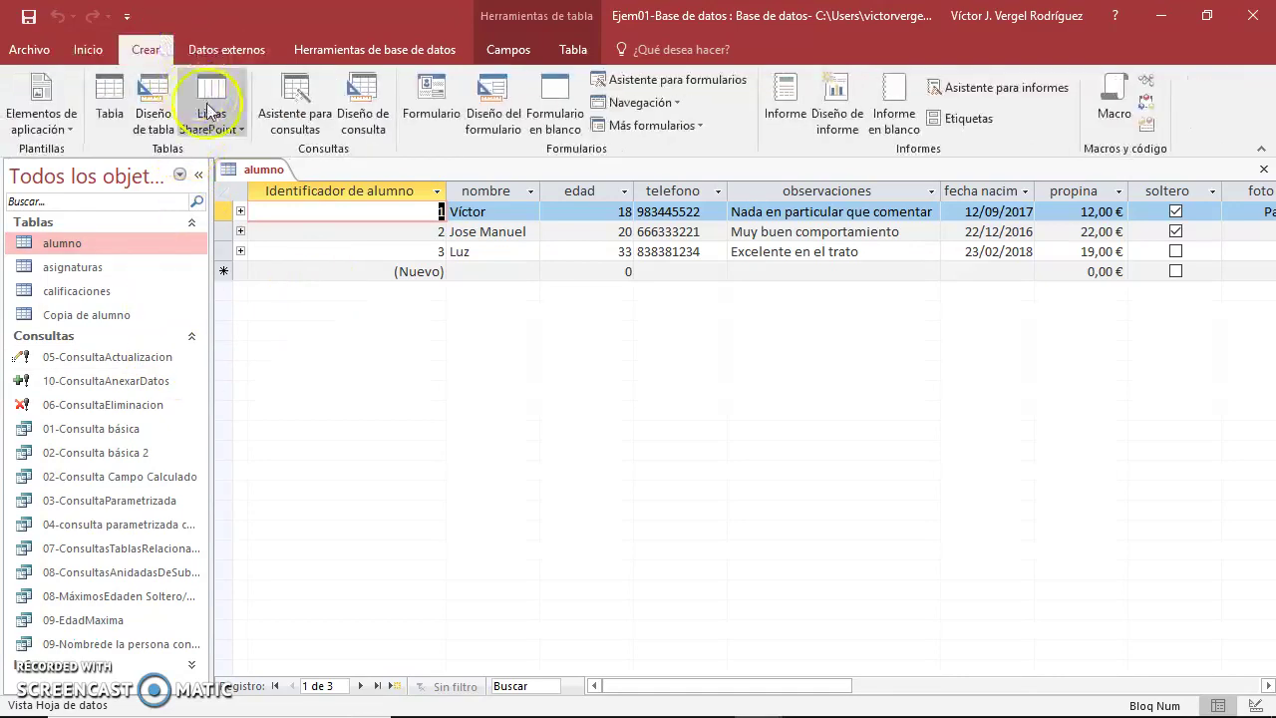
left_click(363, 100)
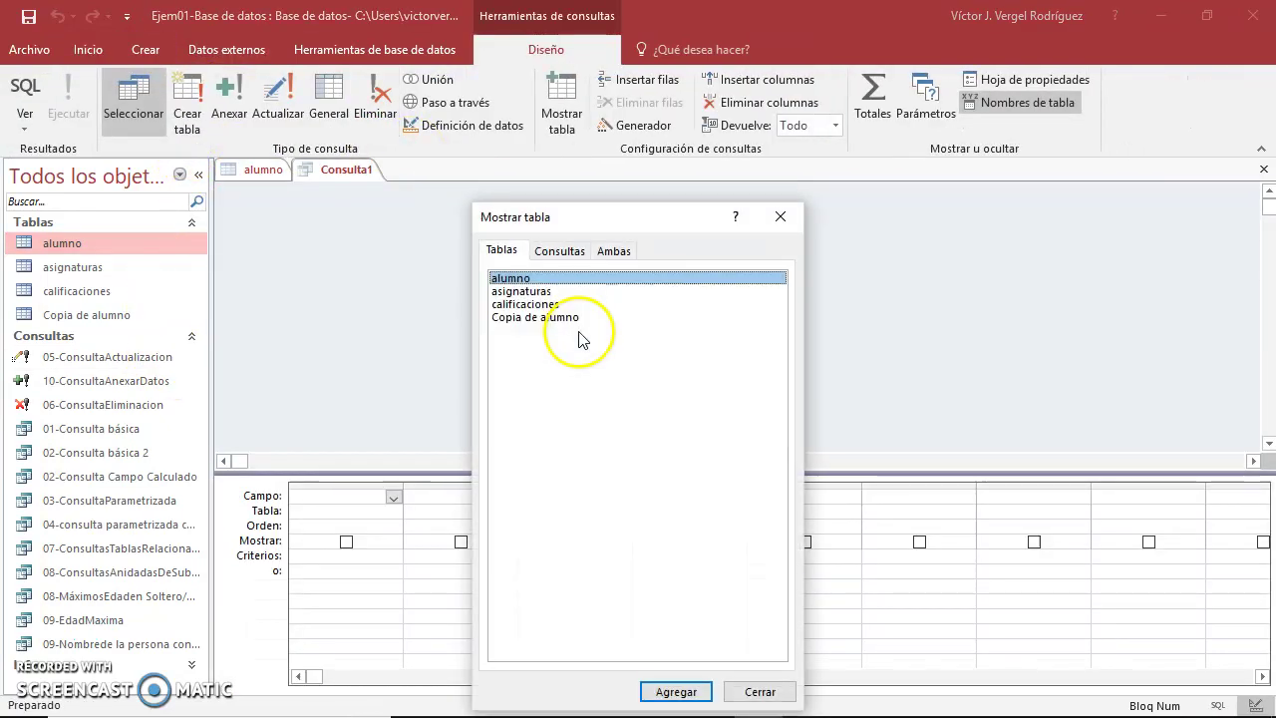
double_click(554, 278)
left_click(759, 691)
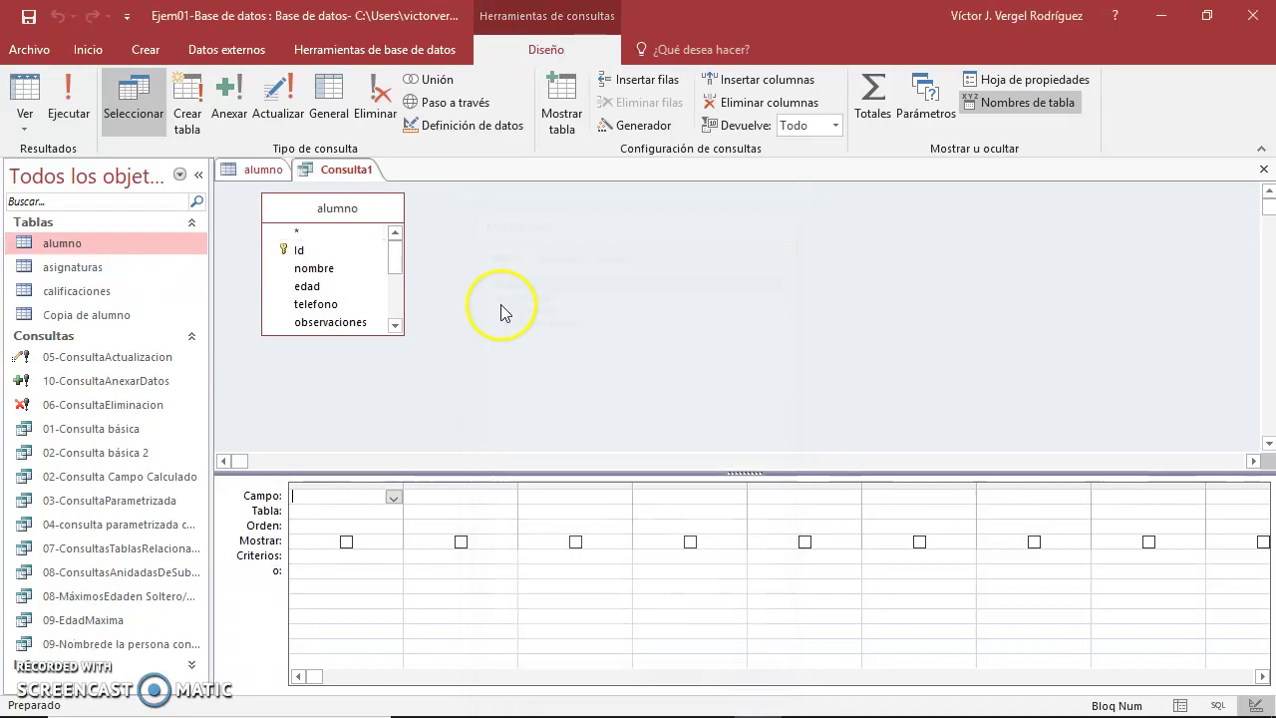
left_click_drag(362, 334, 355, 403)
left_click(254, 169)
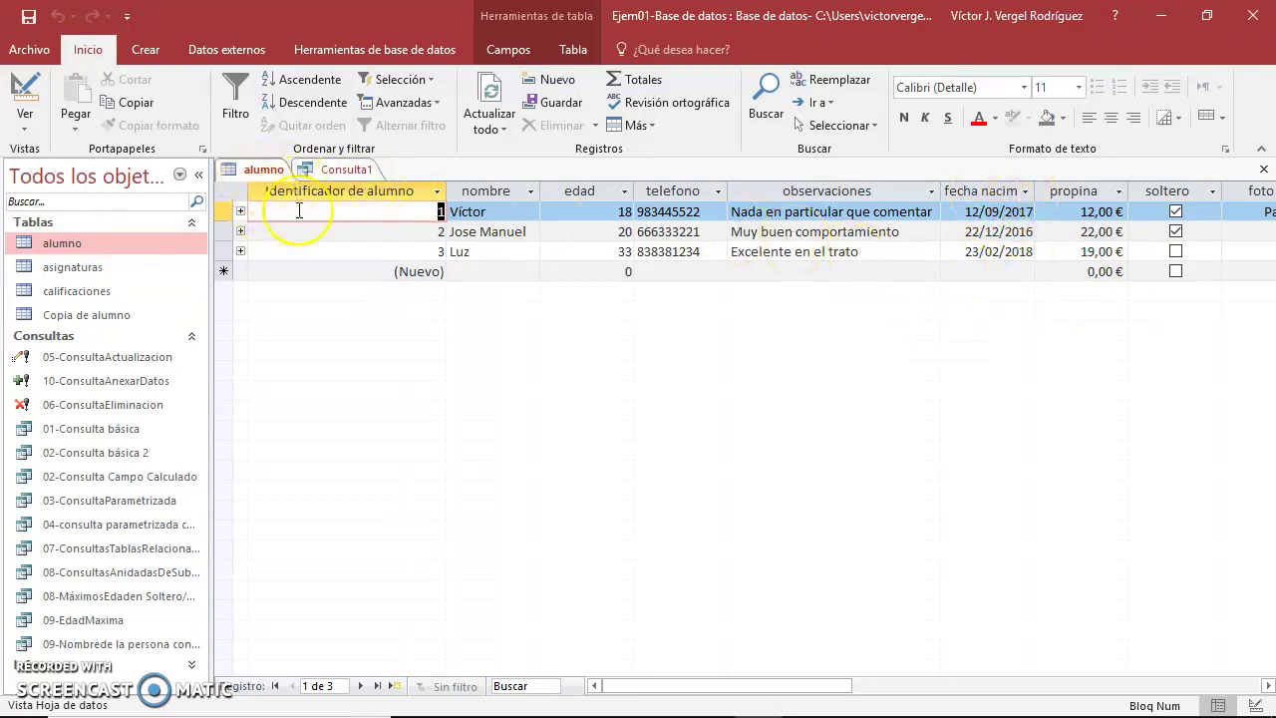
left_click(339, 170)
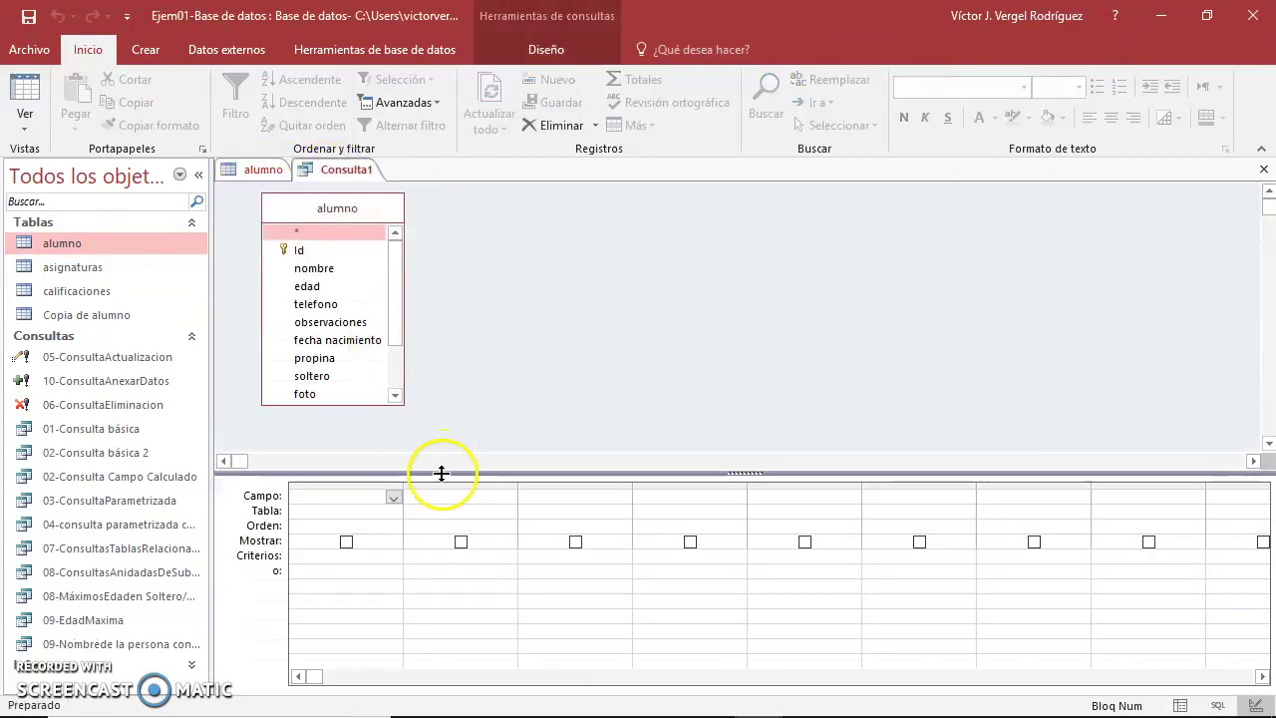
- Enter "Mostrar fecha actual:" as the name of a calculated field in the first query column and widen that column
right_click(371, 494)
left_click(329, 505)
right_click(311, 497)
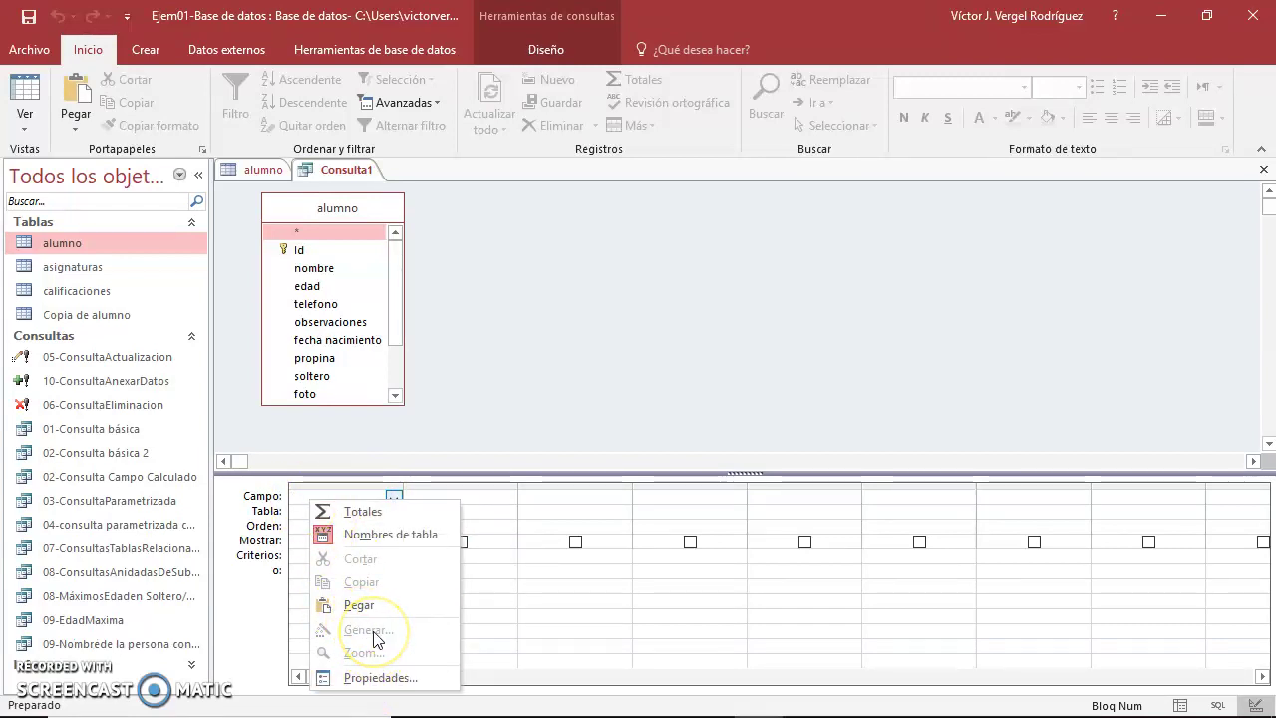
left_click(297, 495)
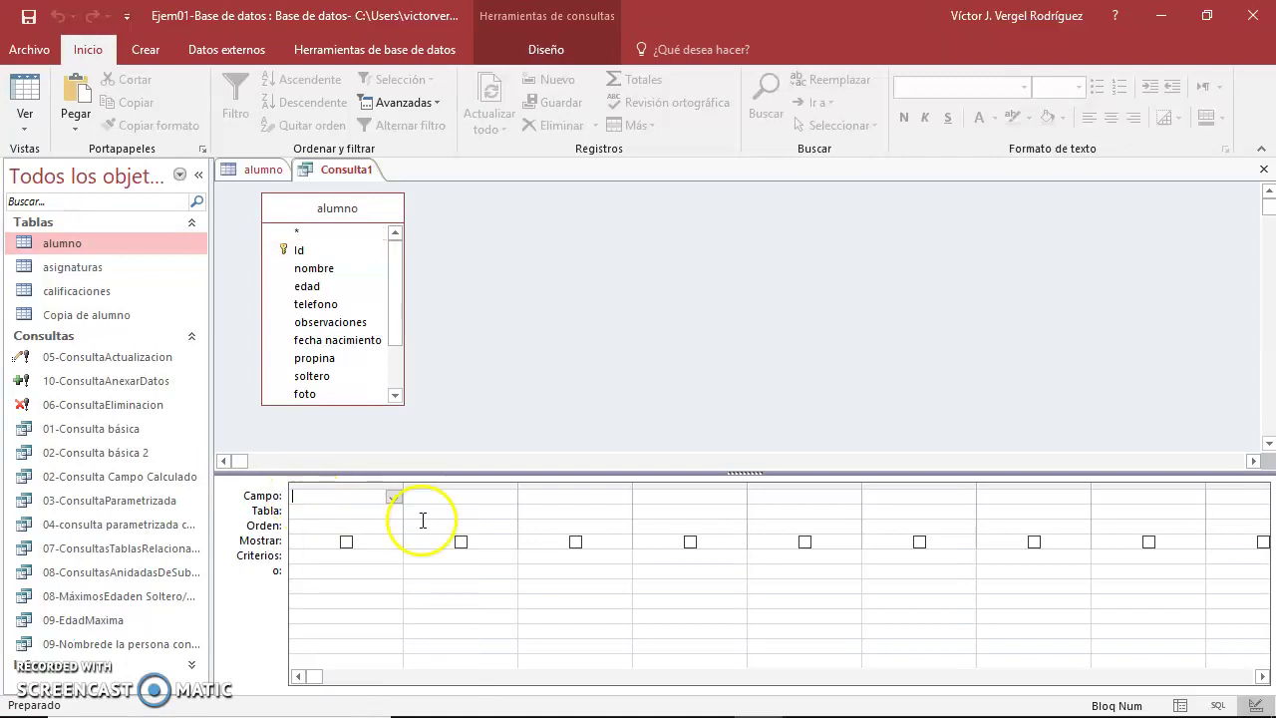
type("Mostrar")
type(" fecha ad")
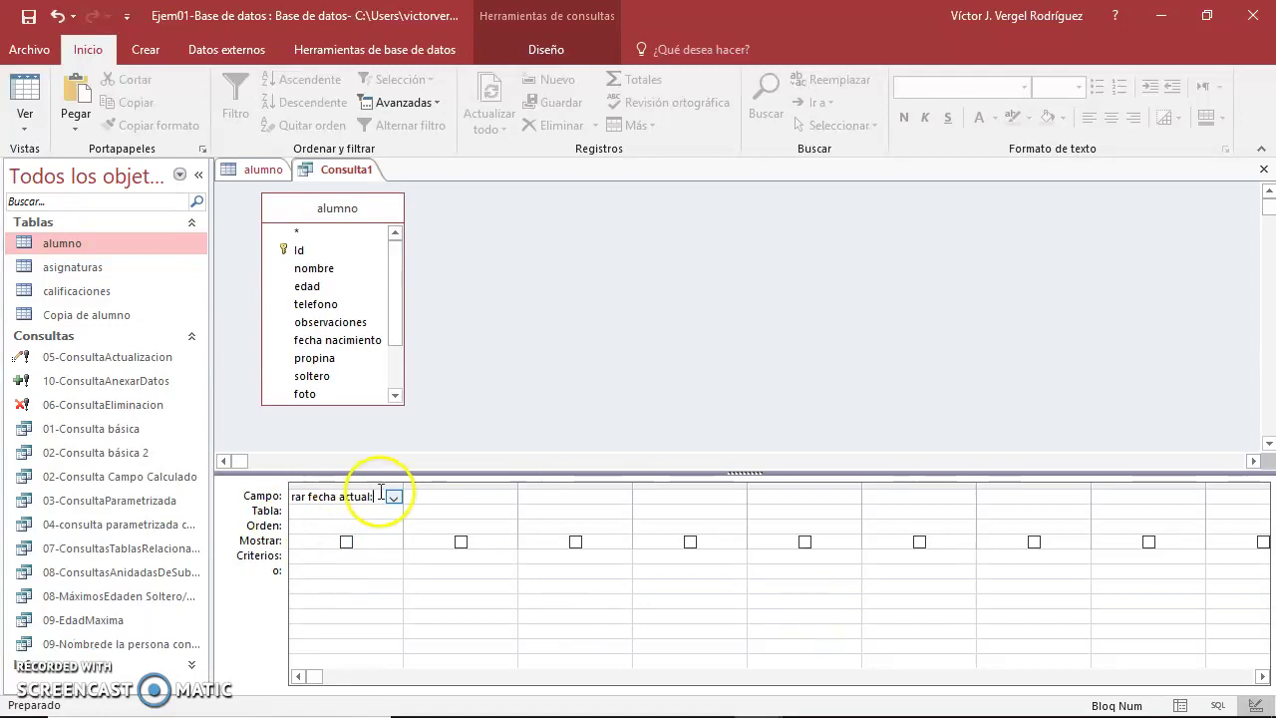
left_click_drag(403, 490, 597, 486)
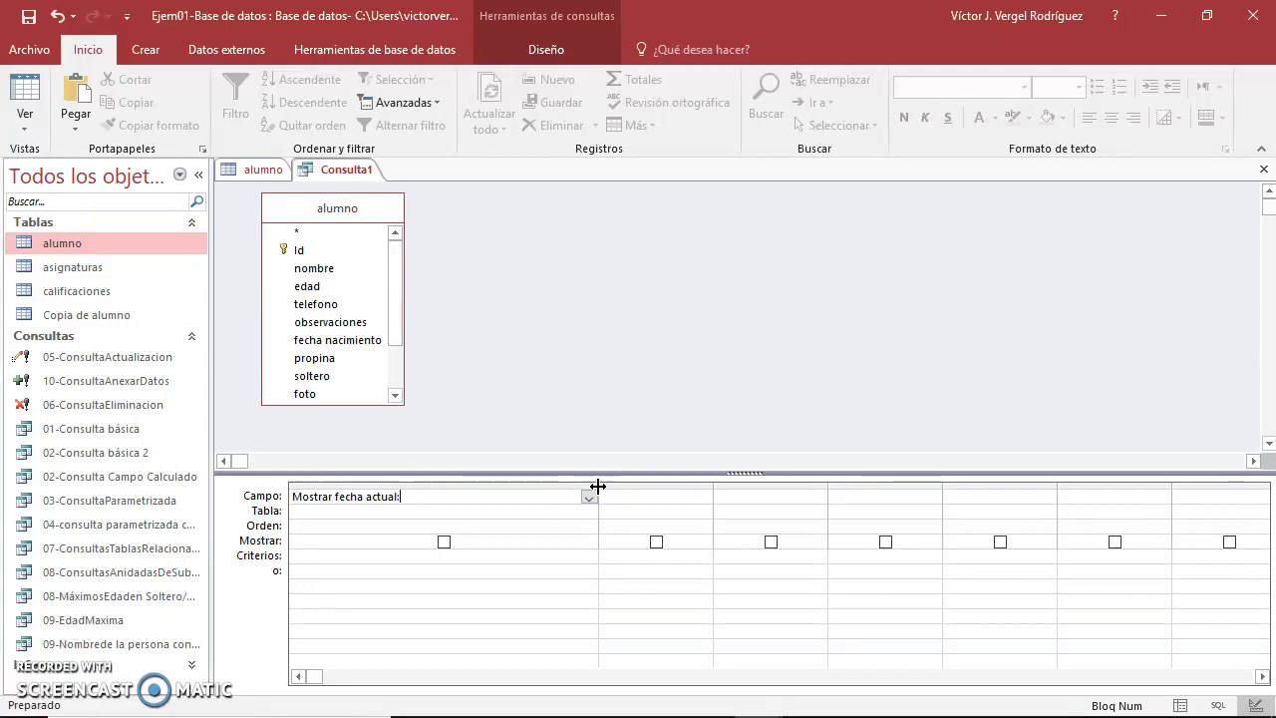
- Complete the Mostrar fecha actual expression with the built-in date and time function Ahora() in the Expression Builder, removing the «Expr» placeholder
right_click(434, 499)
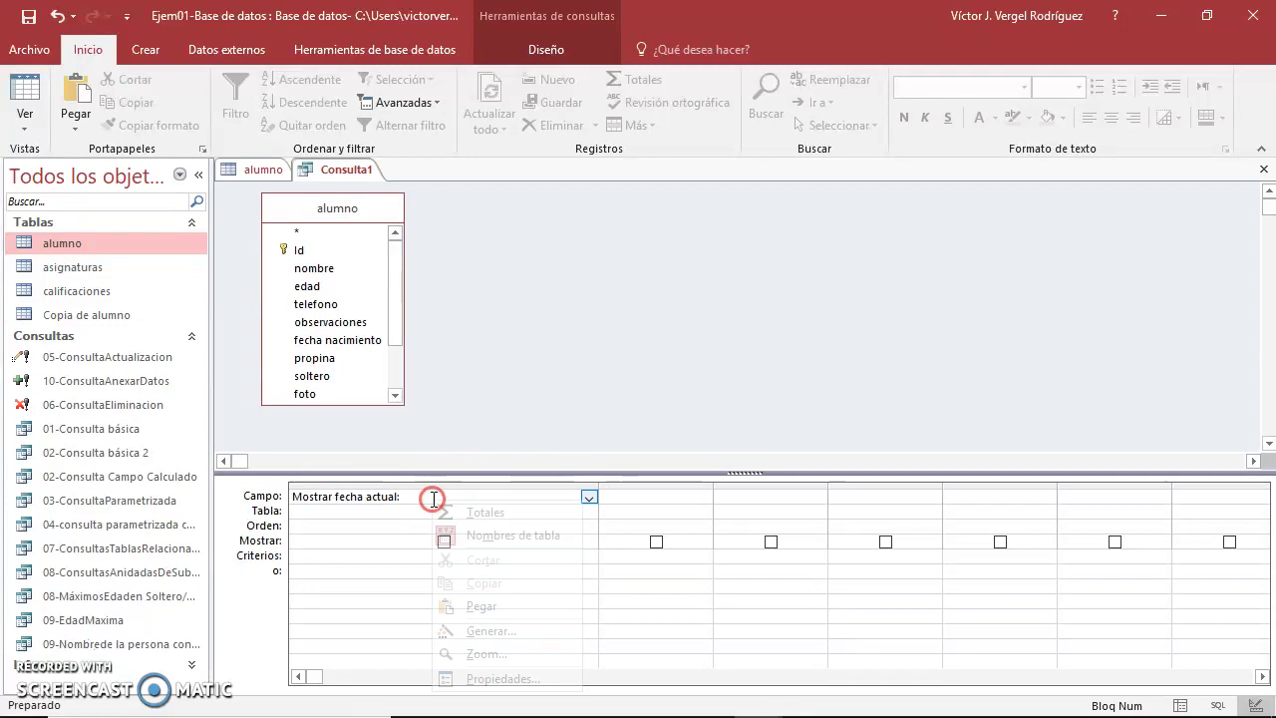
left_click(513, 636)
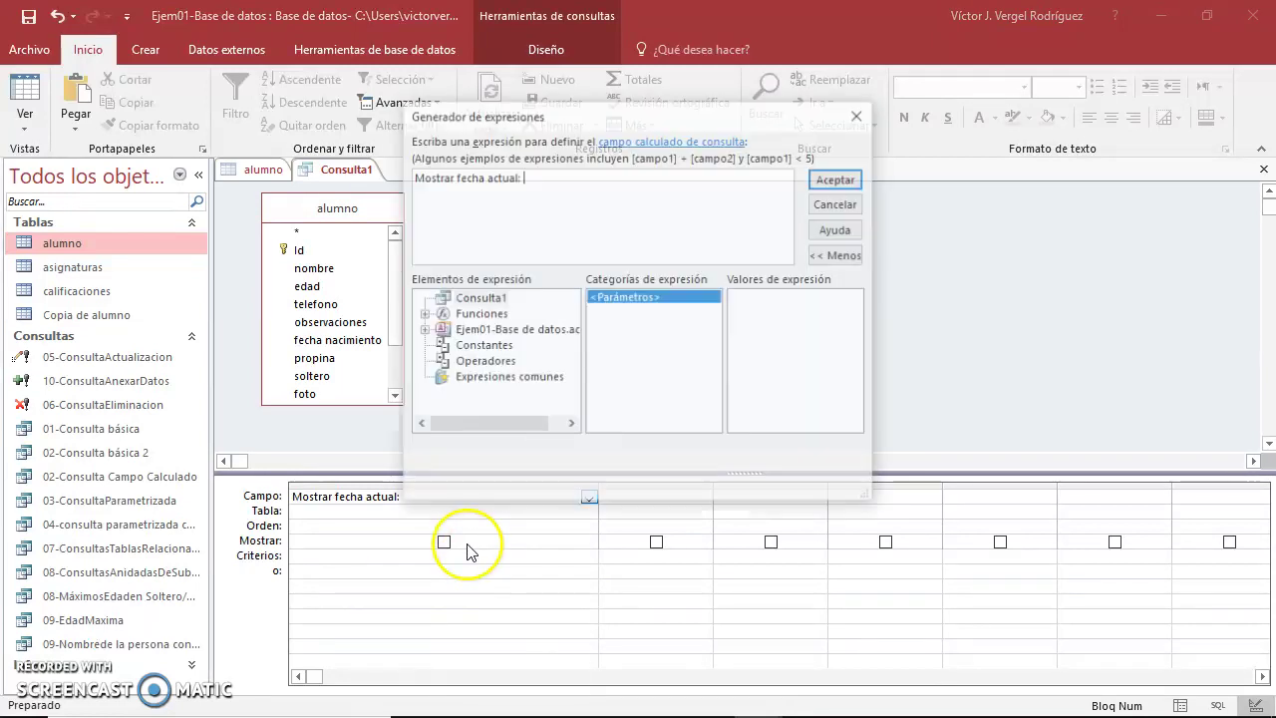
left_click(422, 314)
left_click(476, 332)
scroll(678, 329, "down", 2)
scroll(693, 314, "up", 2)
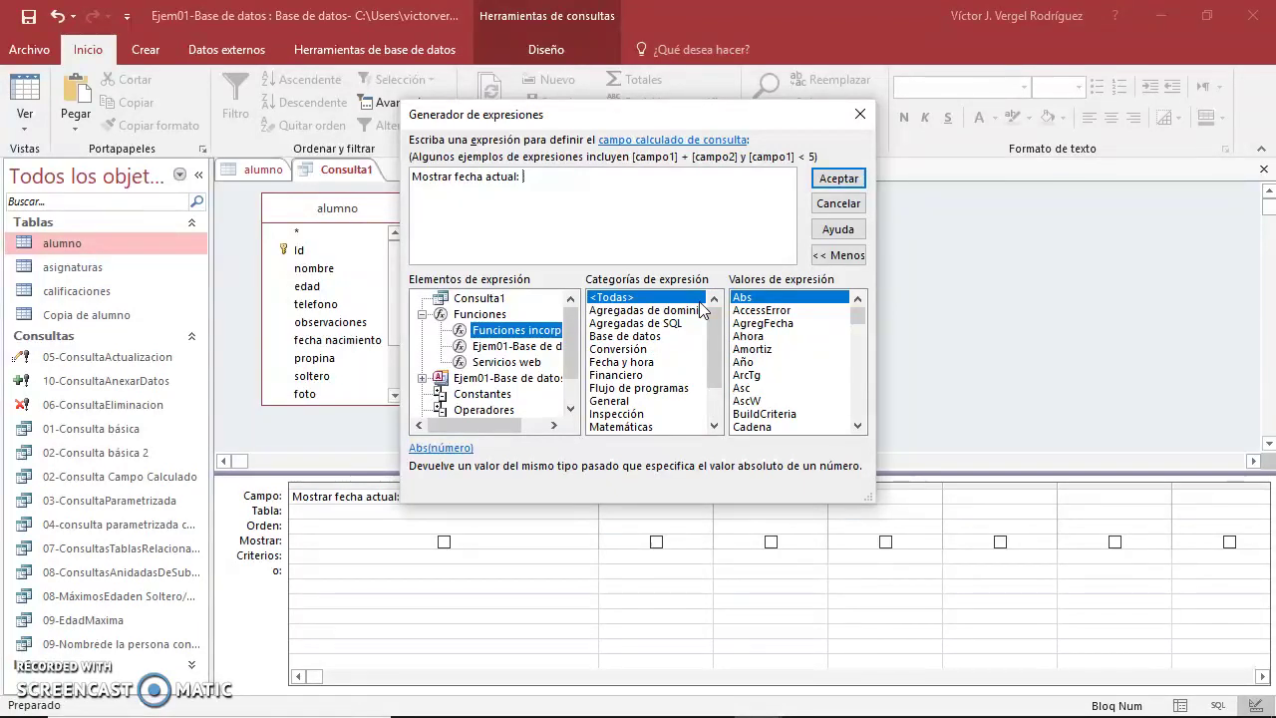
left_click(630, 363)
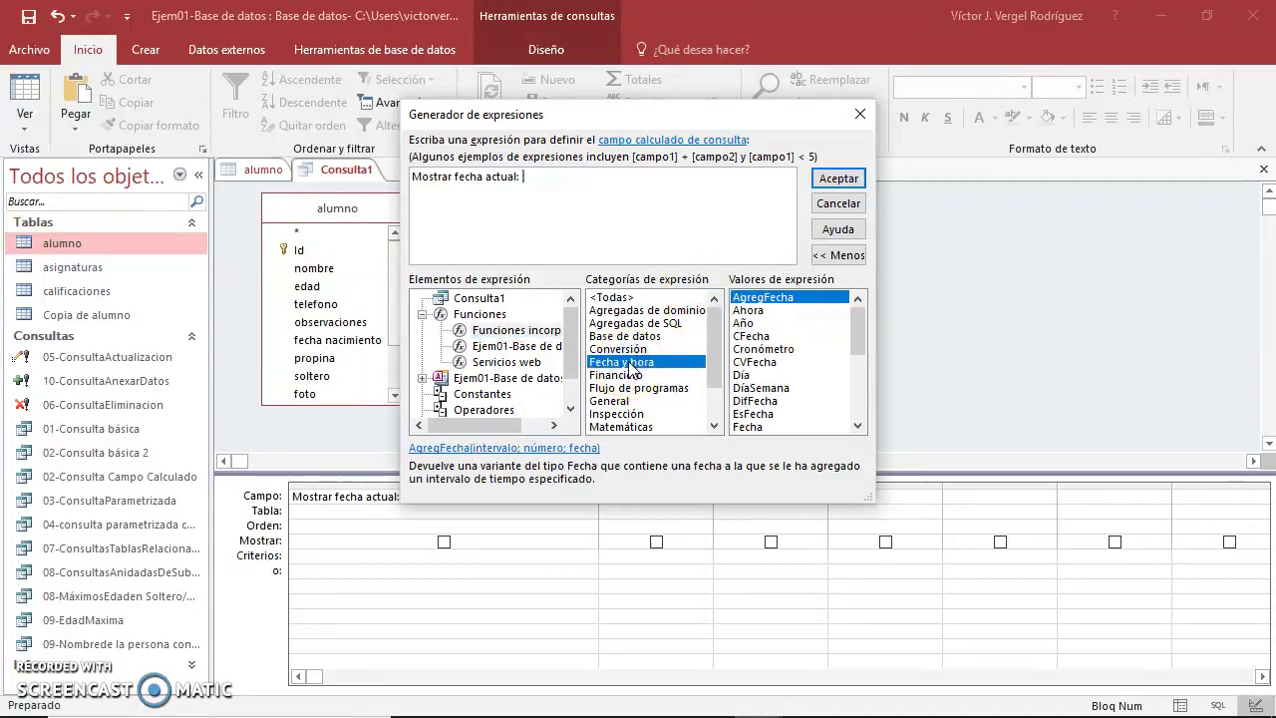
left_click(750, 311)
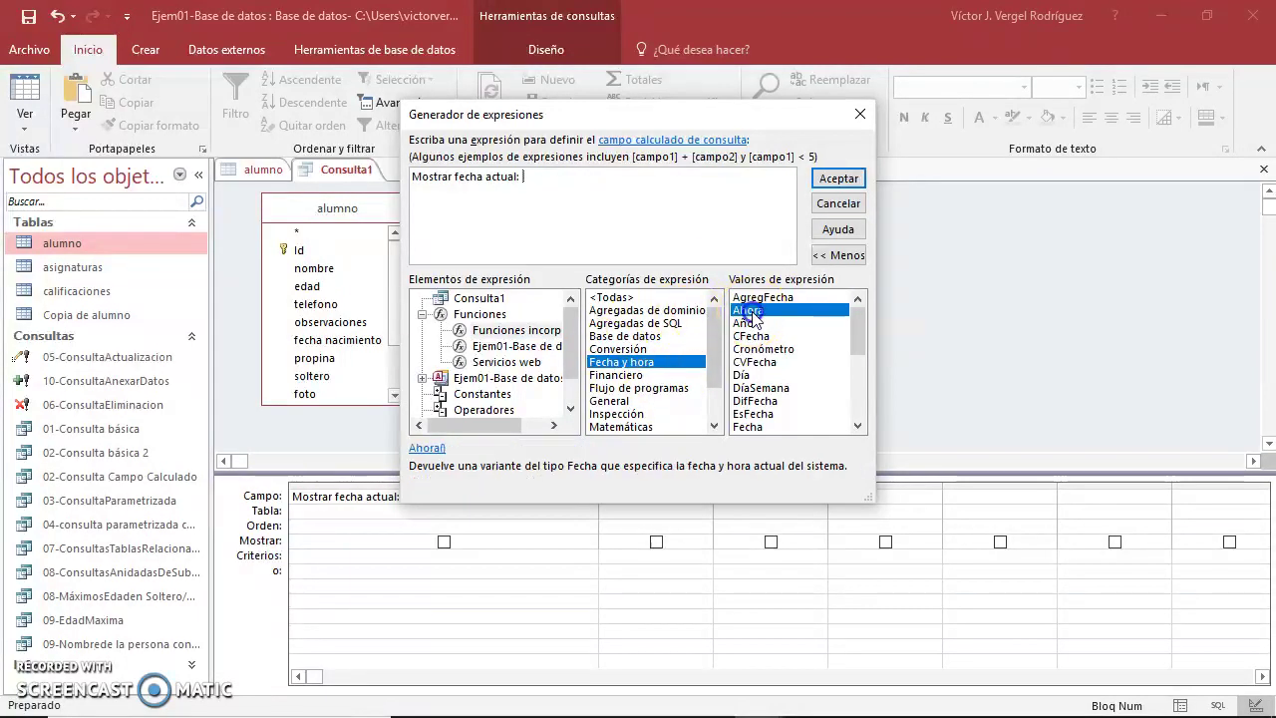
double_click(752, 315)
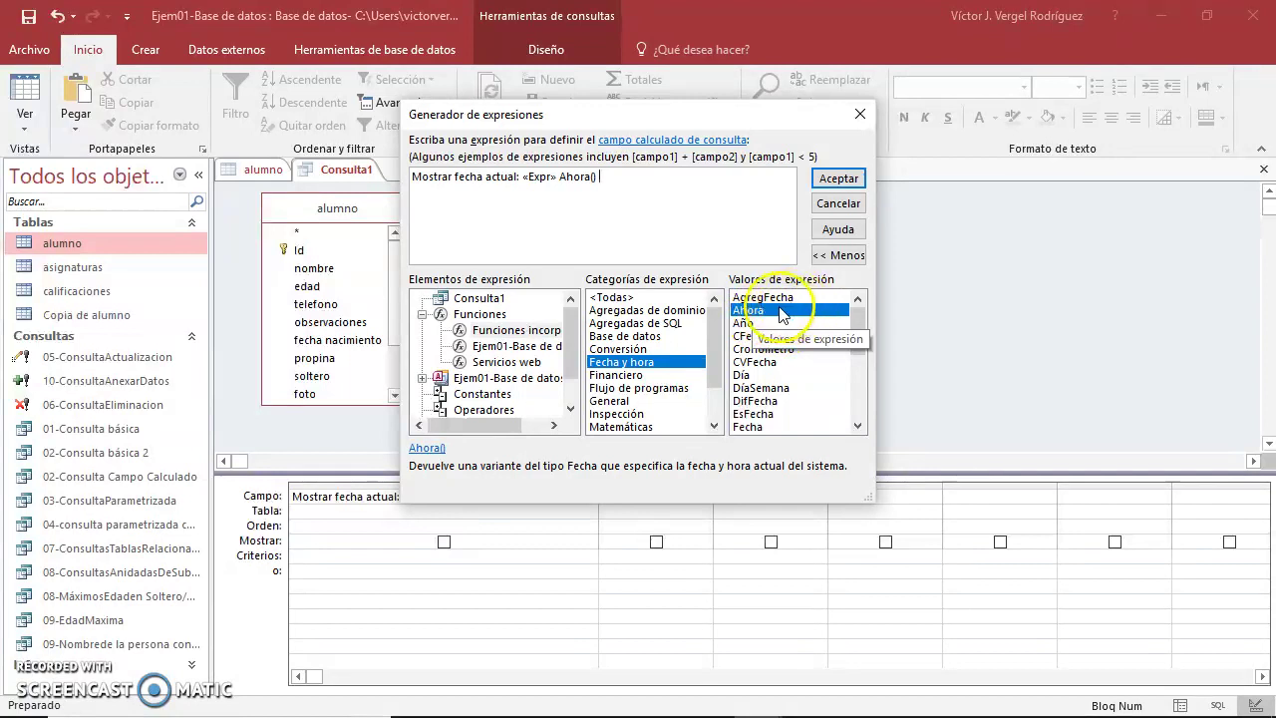
left_click(539, 178)
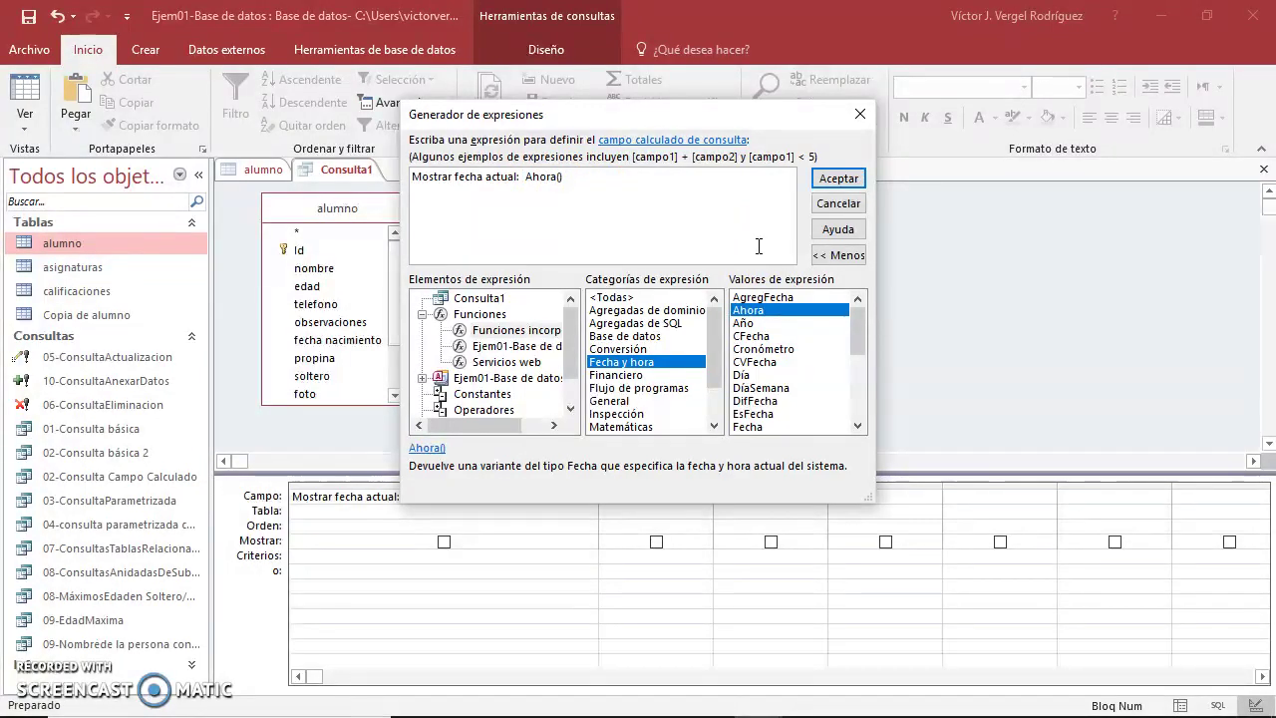
left_click(837, 178)
- View the query results with the date column widened to show its full values, and return to the query design
left_click(25, 92)
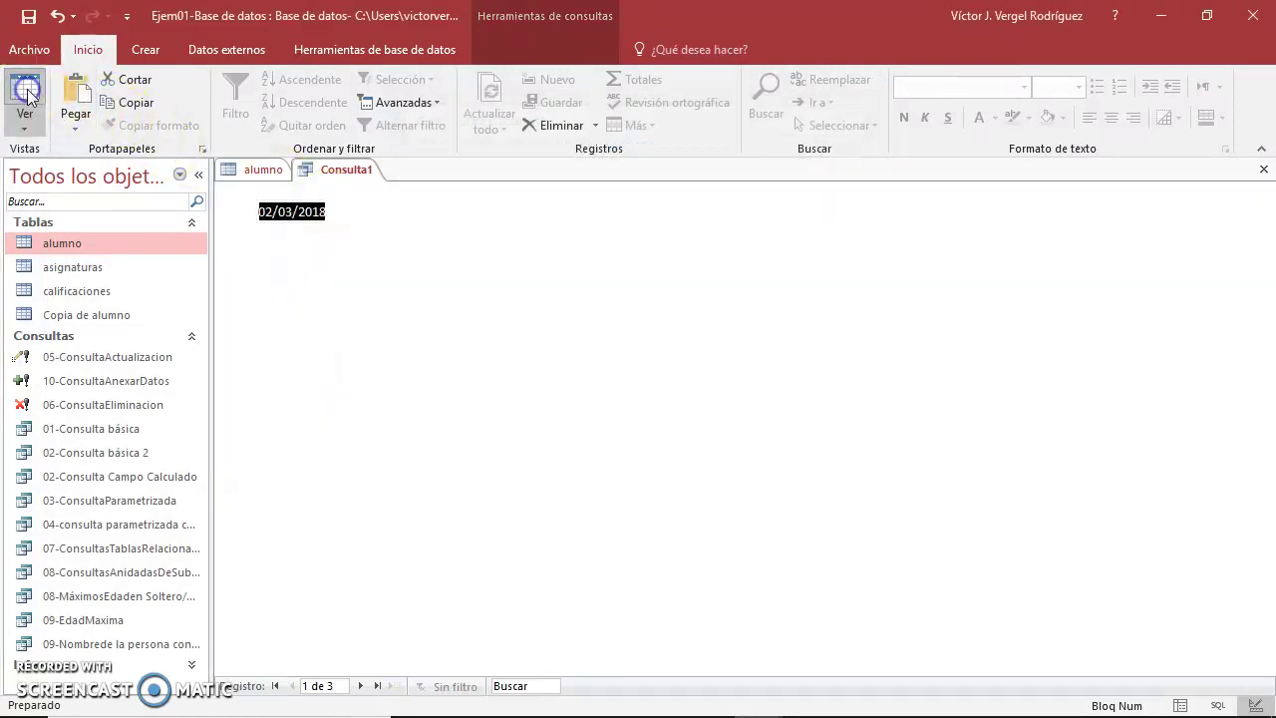
left_click_drag(326, 191, 395, 191)
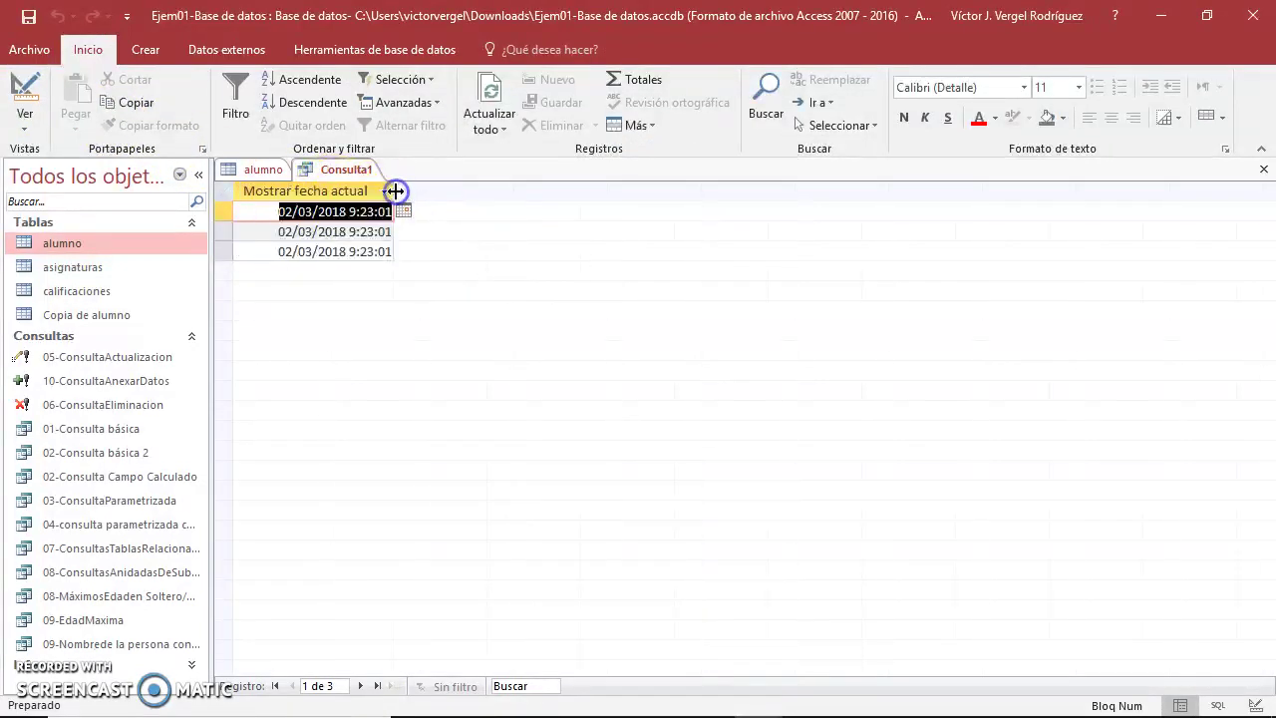
left_click(291, 233)
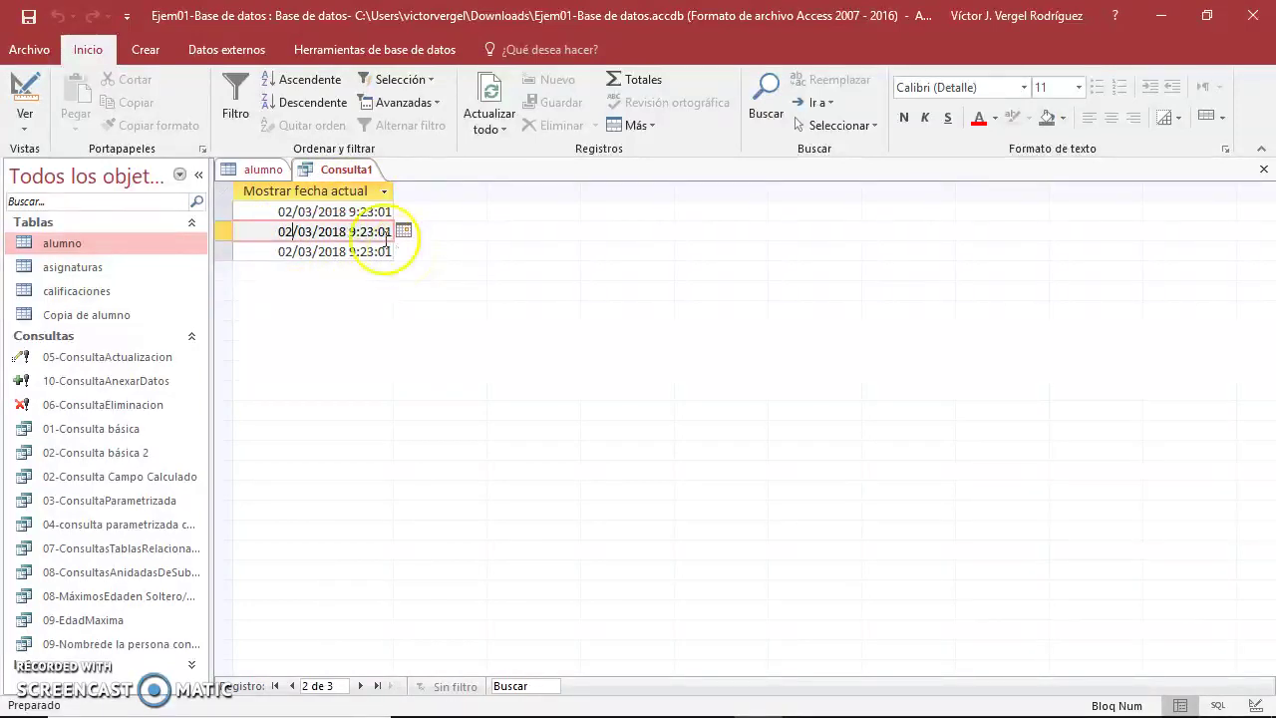
left_click(18, 98)
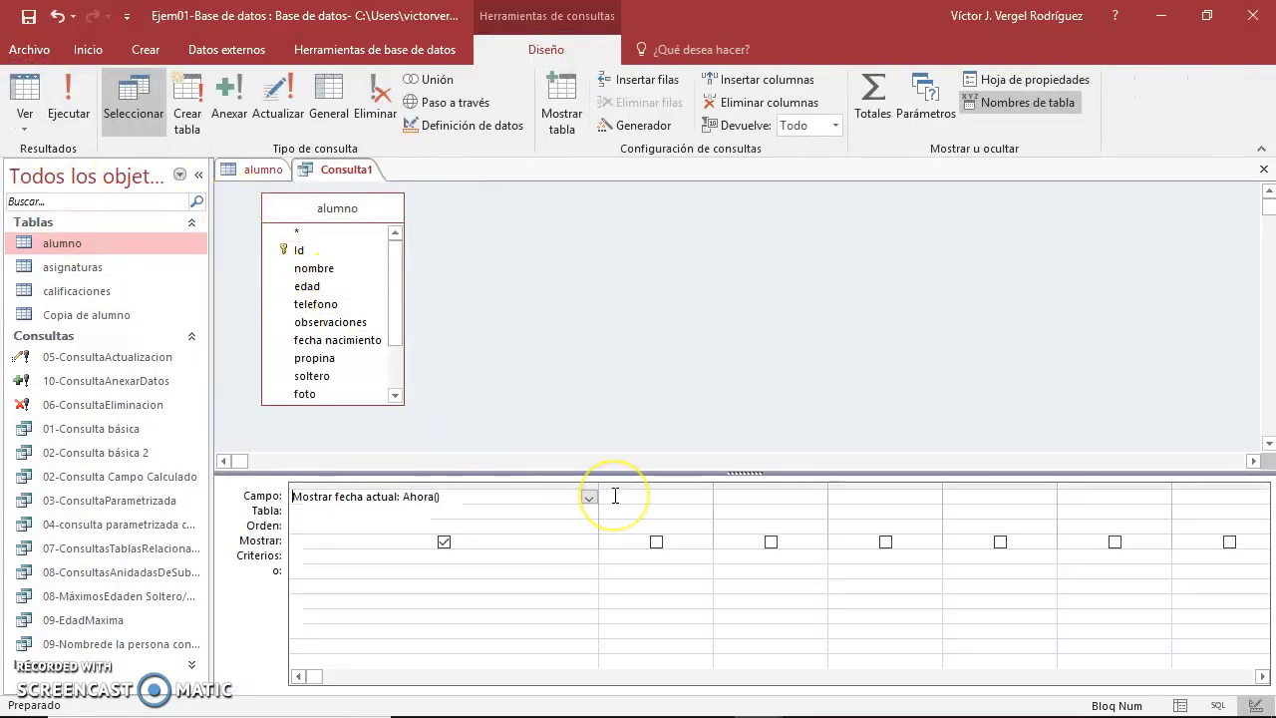
- Add the alumno fields nombre, edad and telefono to the query, run it and return to the design
double_click(322, 270)
double_click(328, 286)
double_click(331, 304)
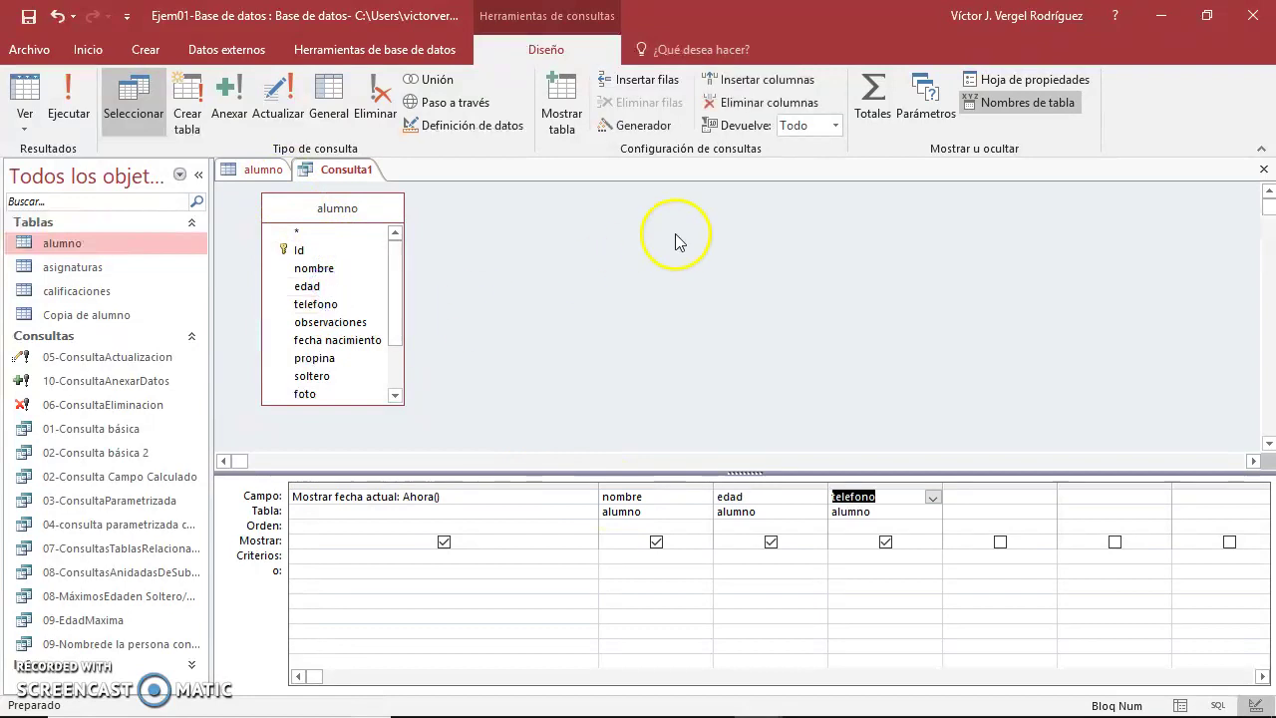
left_click(68, 103)
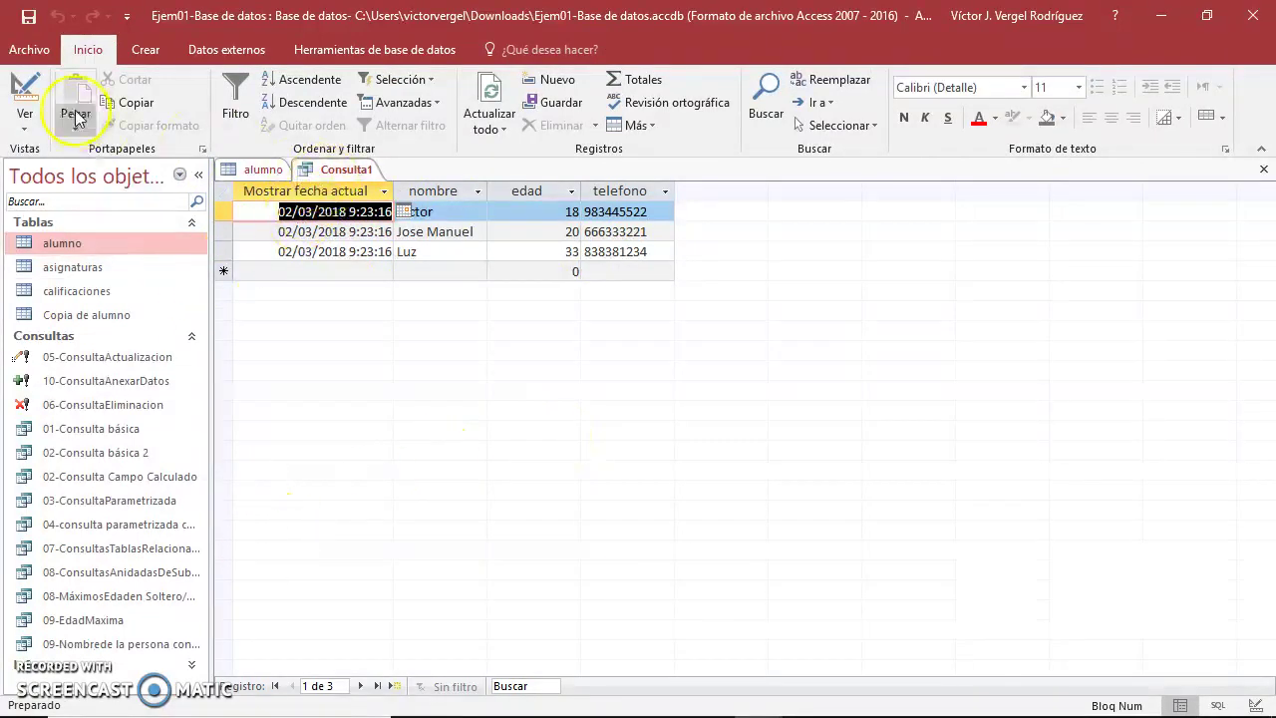
left_click(25, 87)
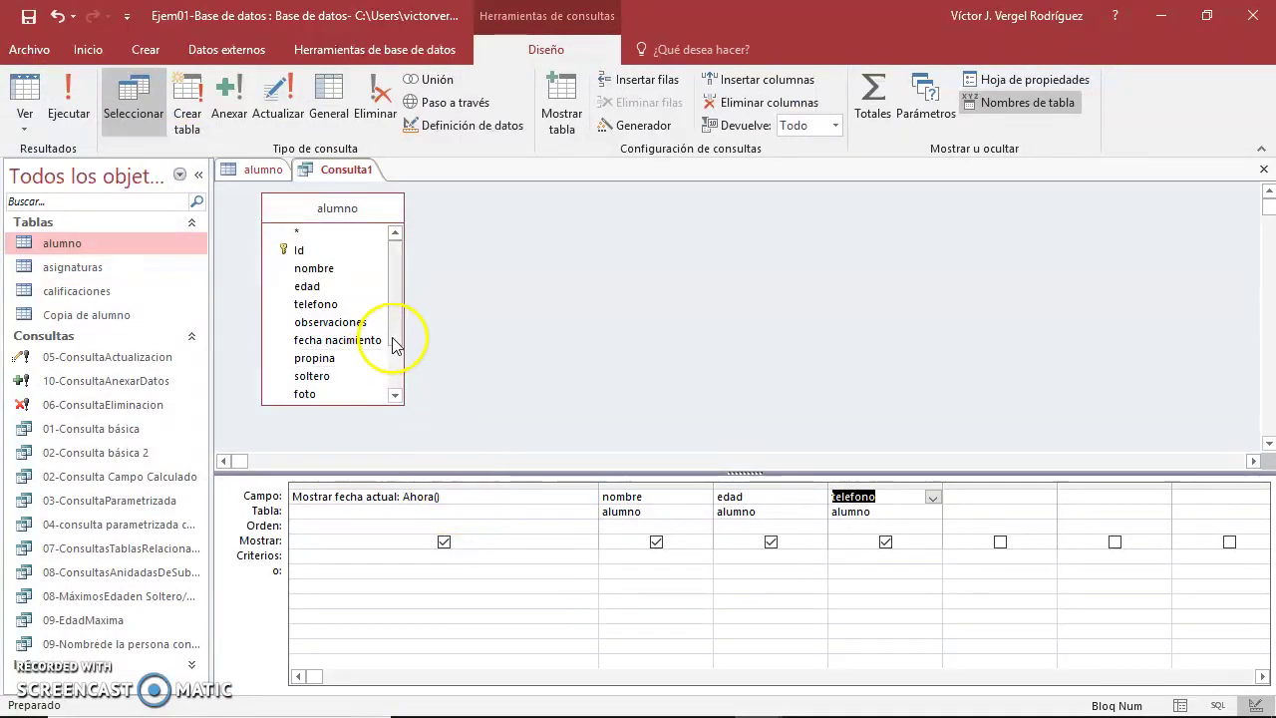
- Reopen the Mostrar fecha actual expression in the Expression Builder and append a minus sign after Ahora()
left_click_drag(396, 335, 389, 429)
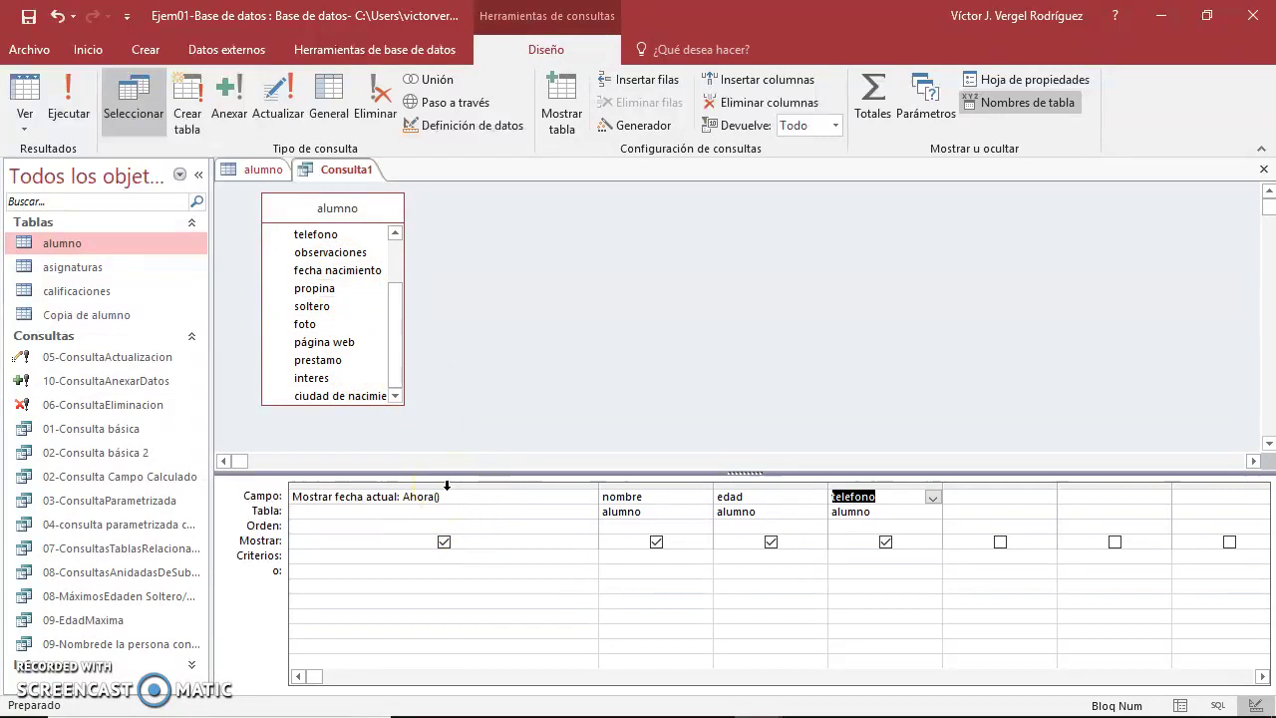
left_click(720, 303)
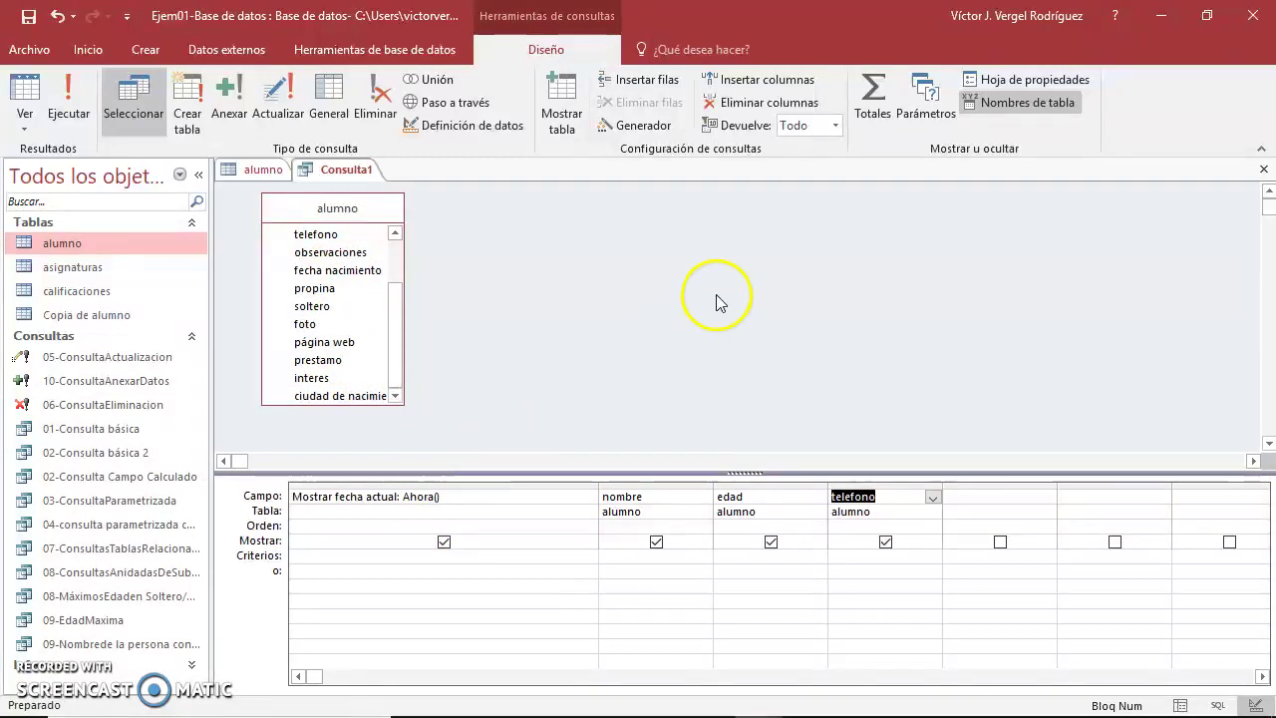
right_click(412, 501)
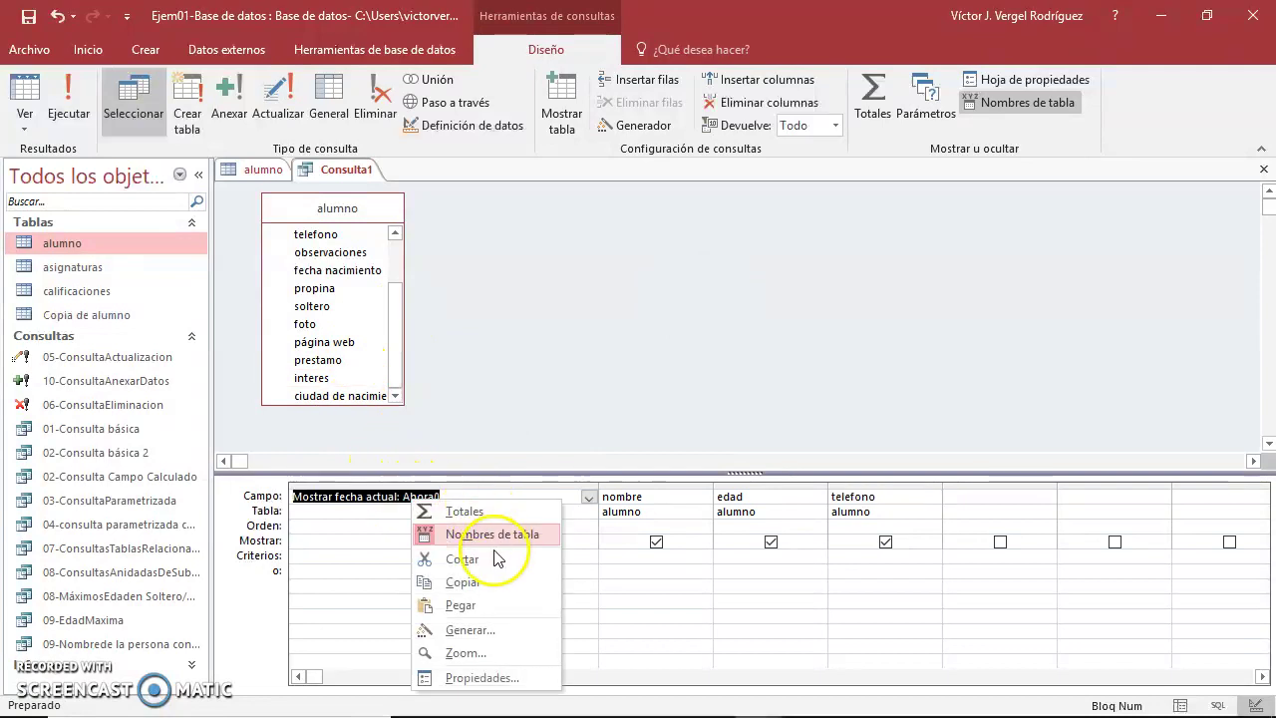
left_click(476, 630)
left_click(421, 313)
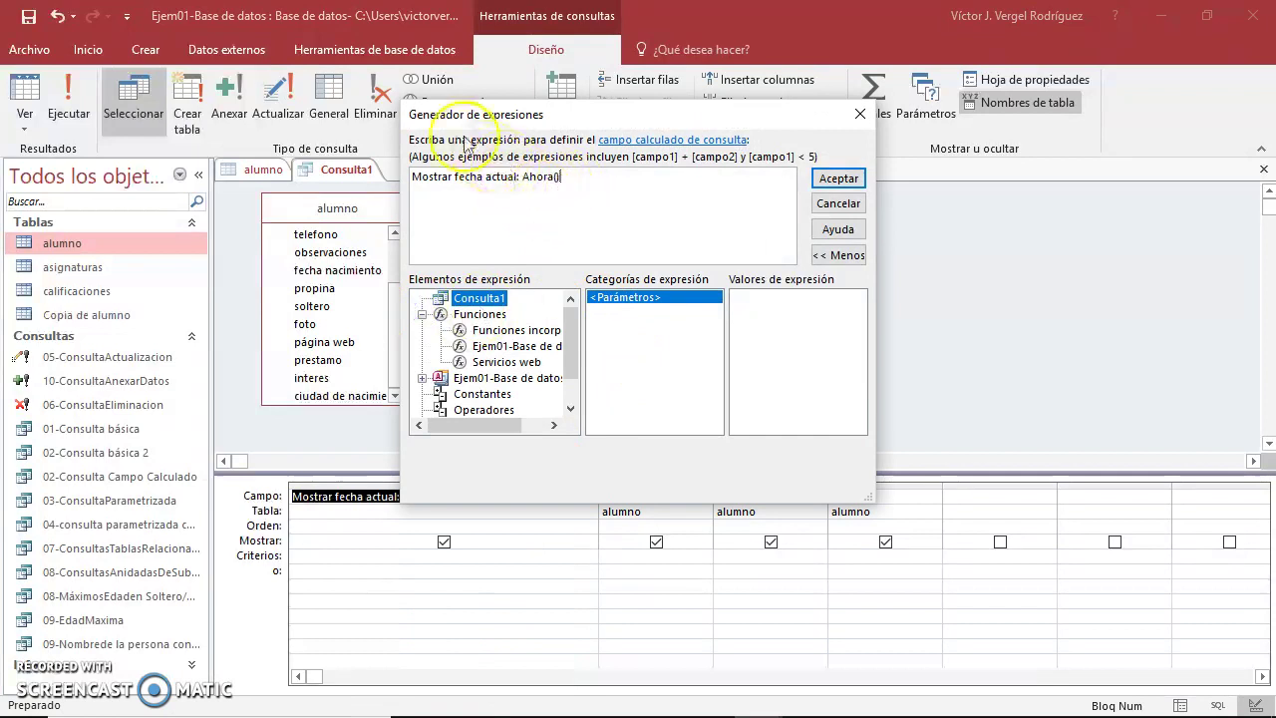
left_click(523, 178)
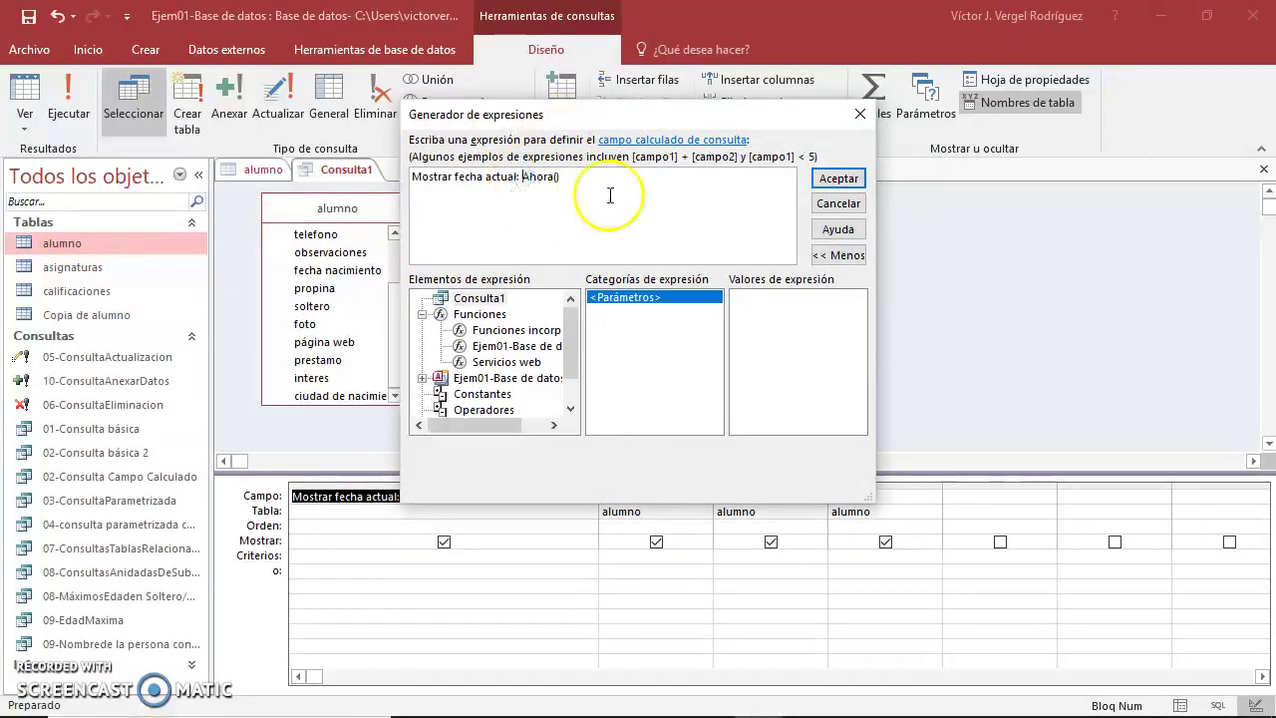
left_click_drag(578, 110, 713, 120)
left_click(718, 185)
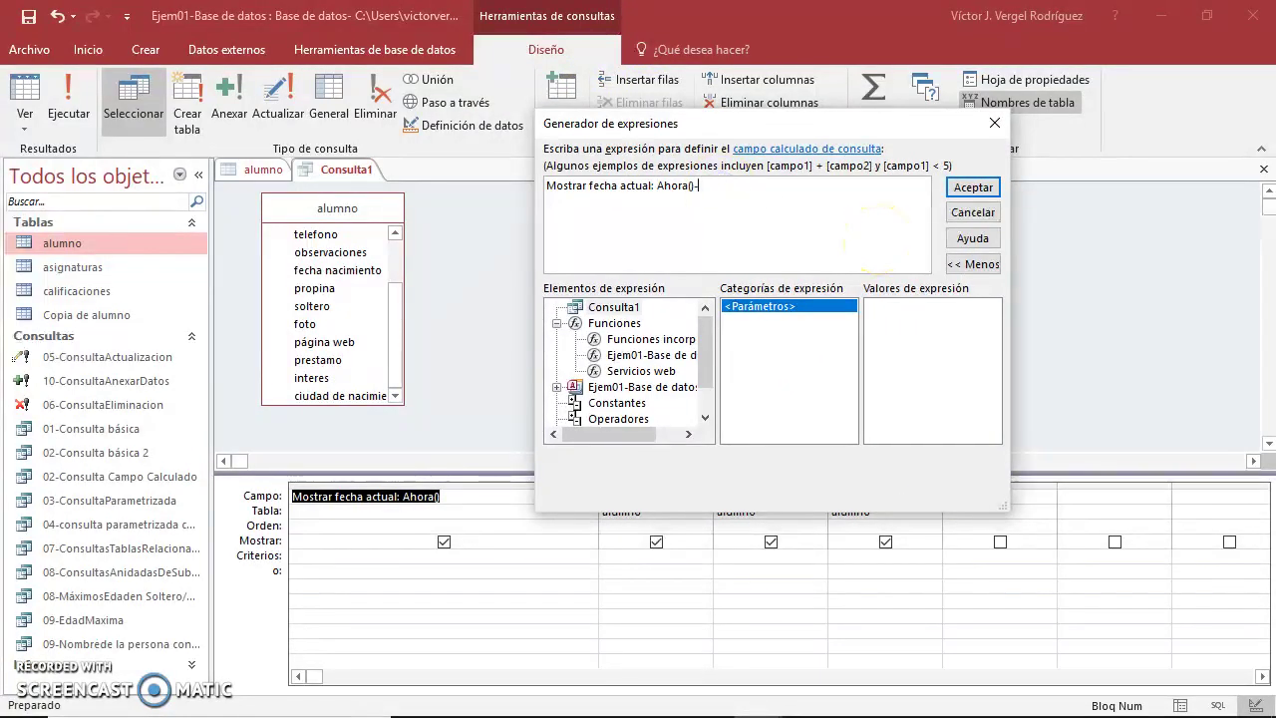
left_click(401, 344)
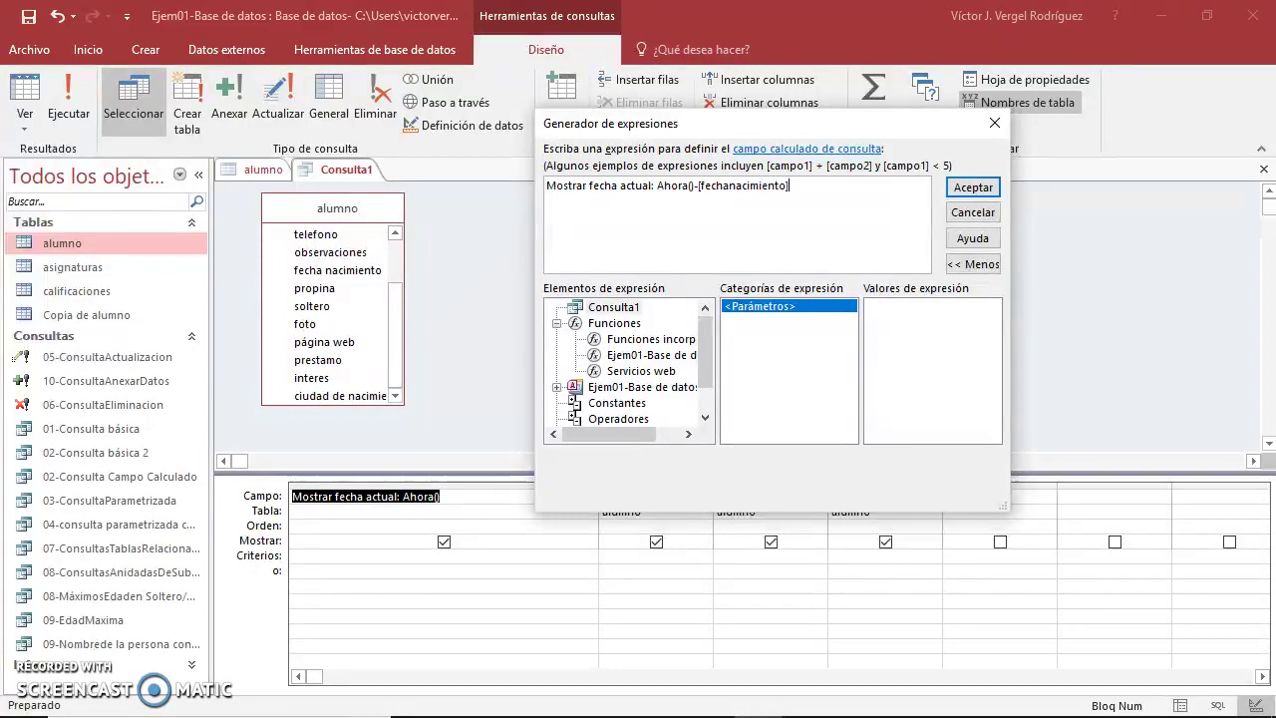
key("ctrl+shift+Left")
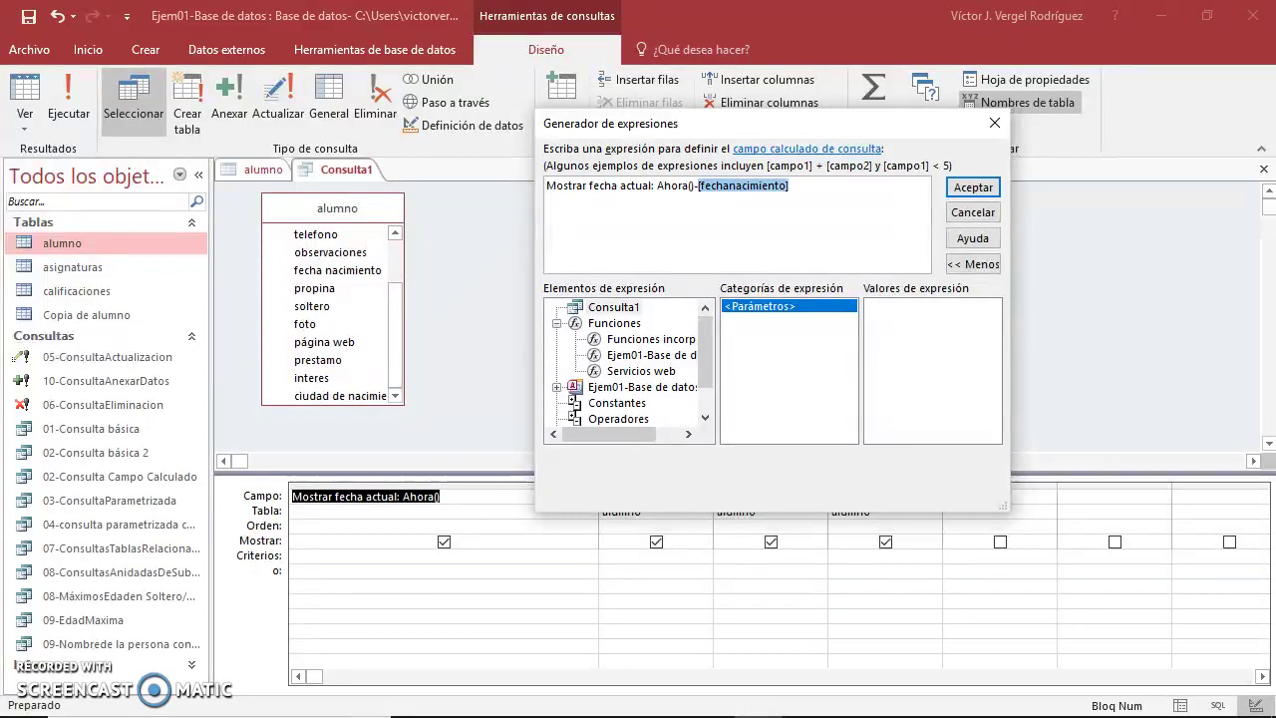
key("BackSpace")
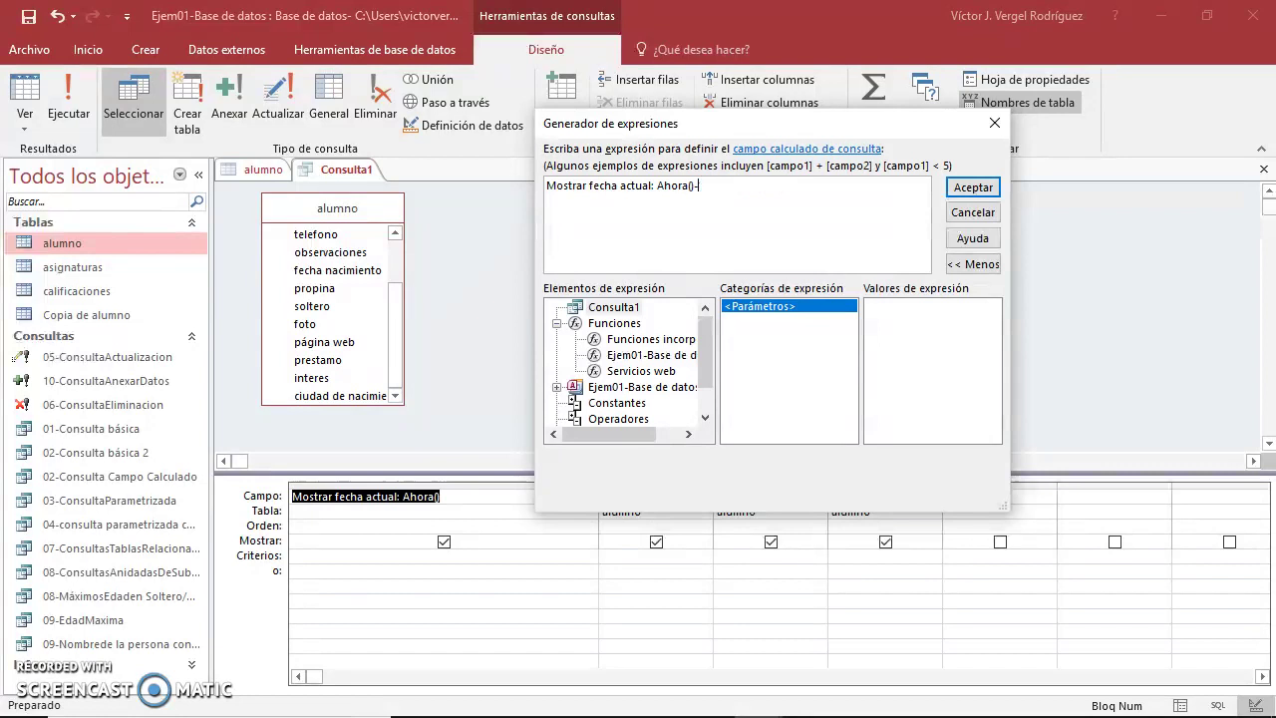
- Insert the fecha nacimiento field of the alumno table after the minus sign in the Mostrar fecha actual expression and accept it
left_click(557, 387)
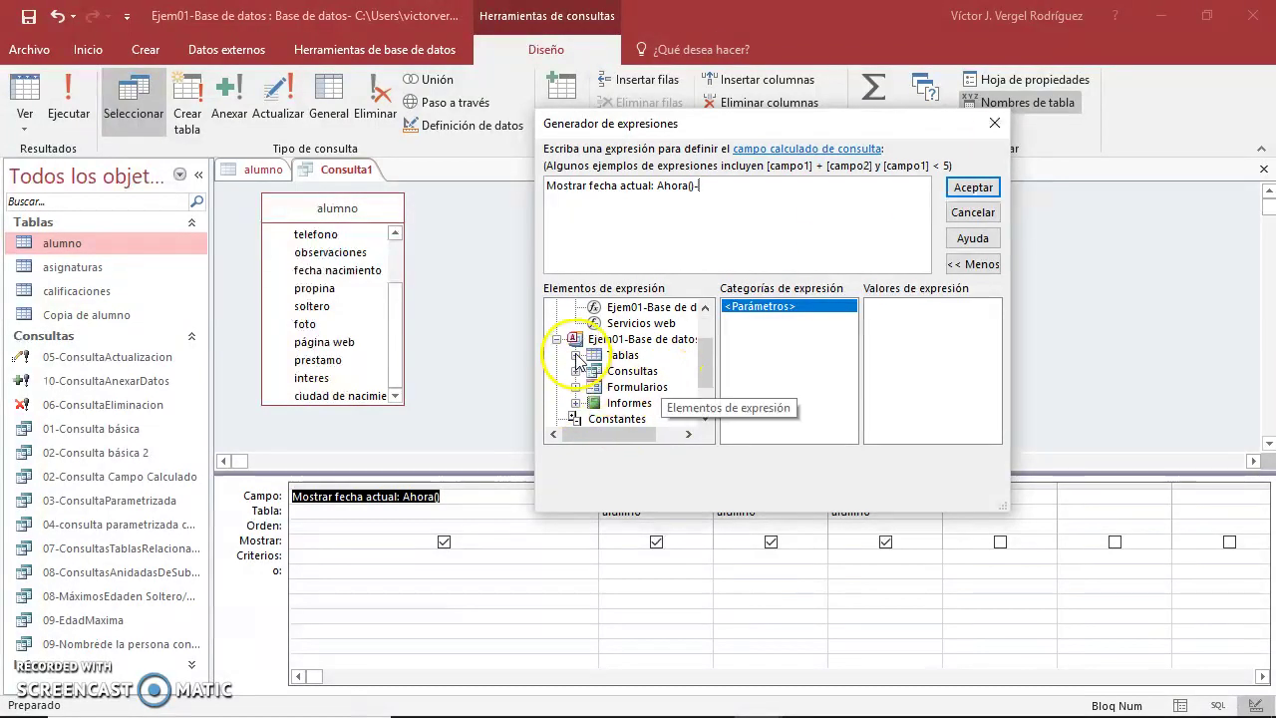
left_click(576, 356)
left_click(644, 355)
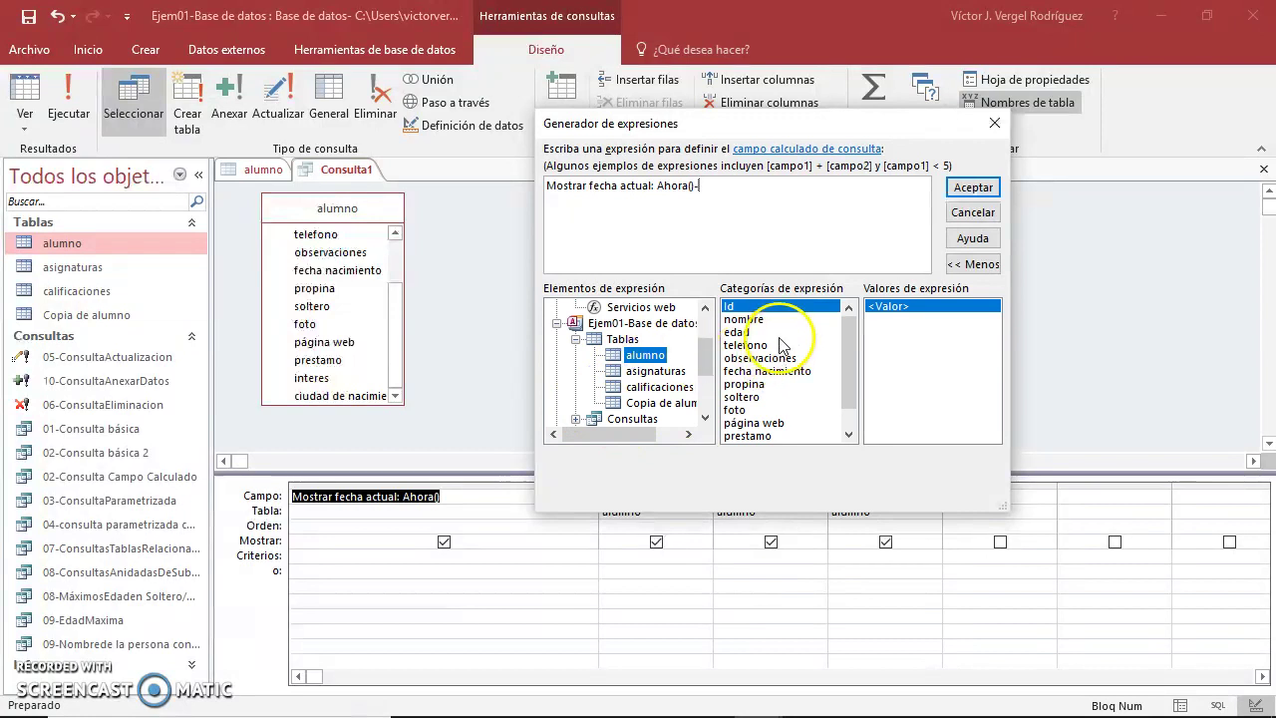
double_click(791, 375)
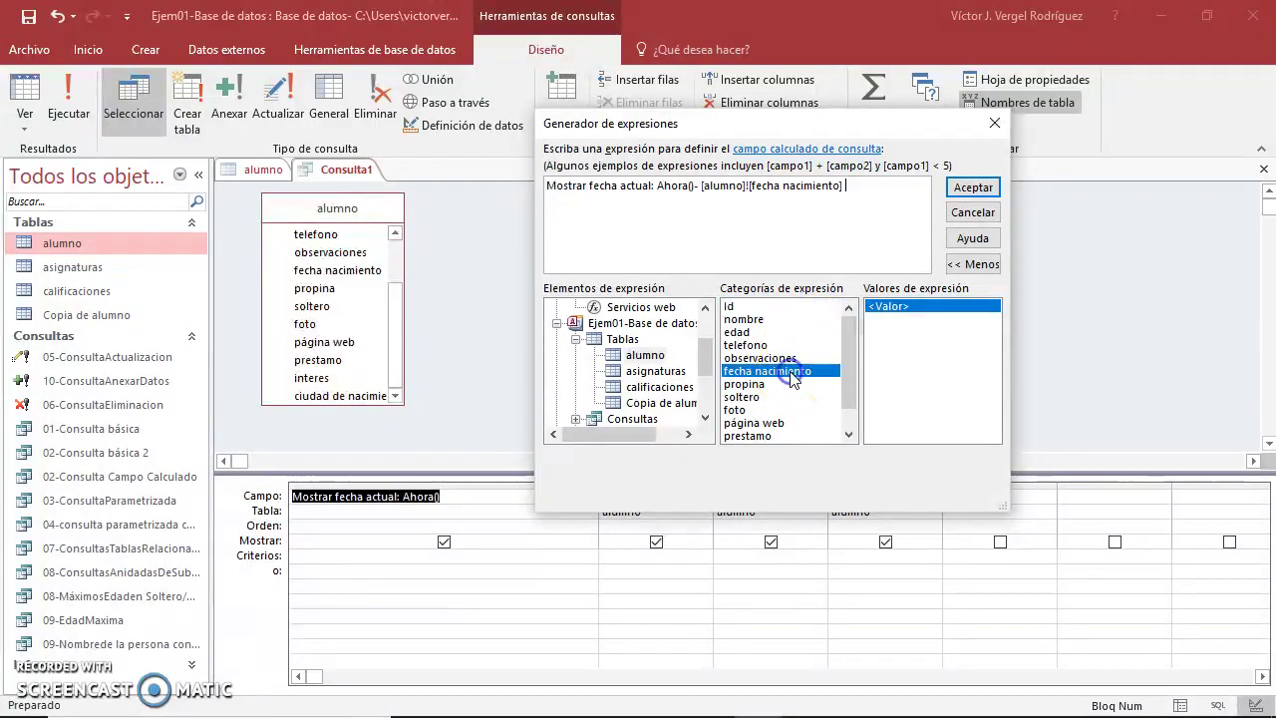
left_click(772, 238)
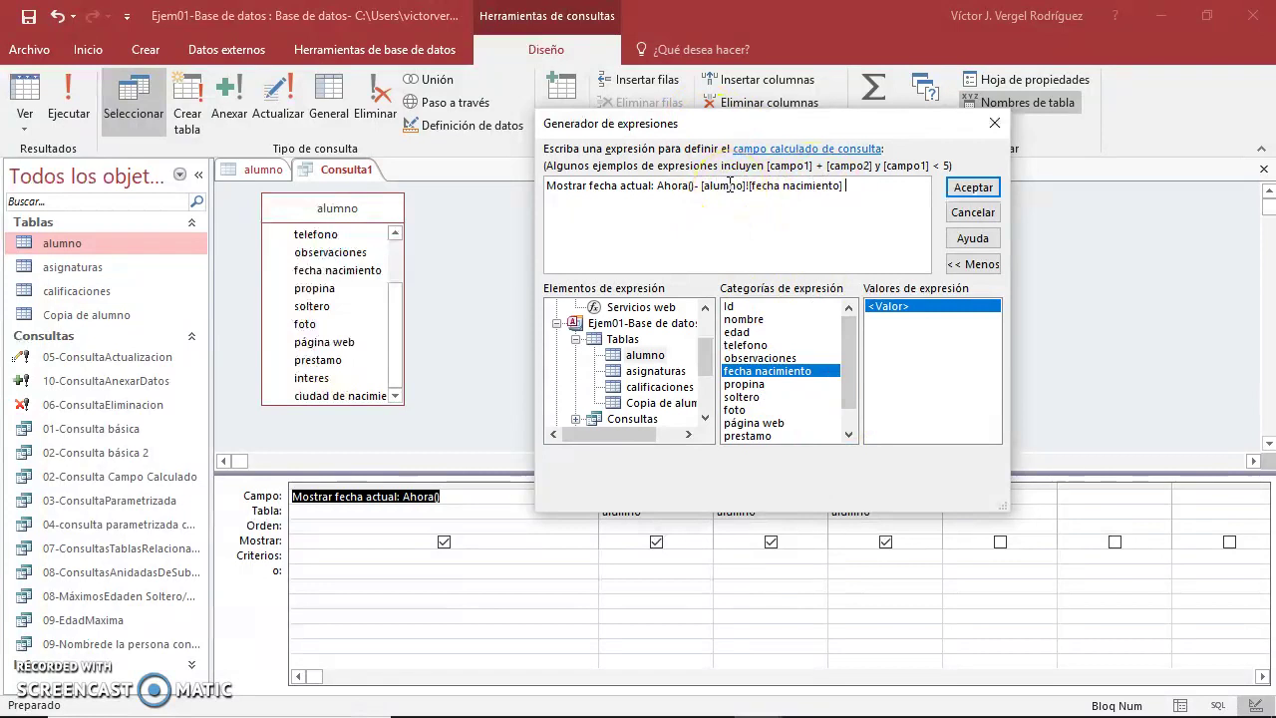
key("super+plus")
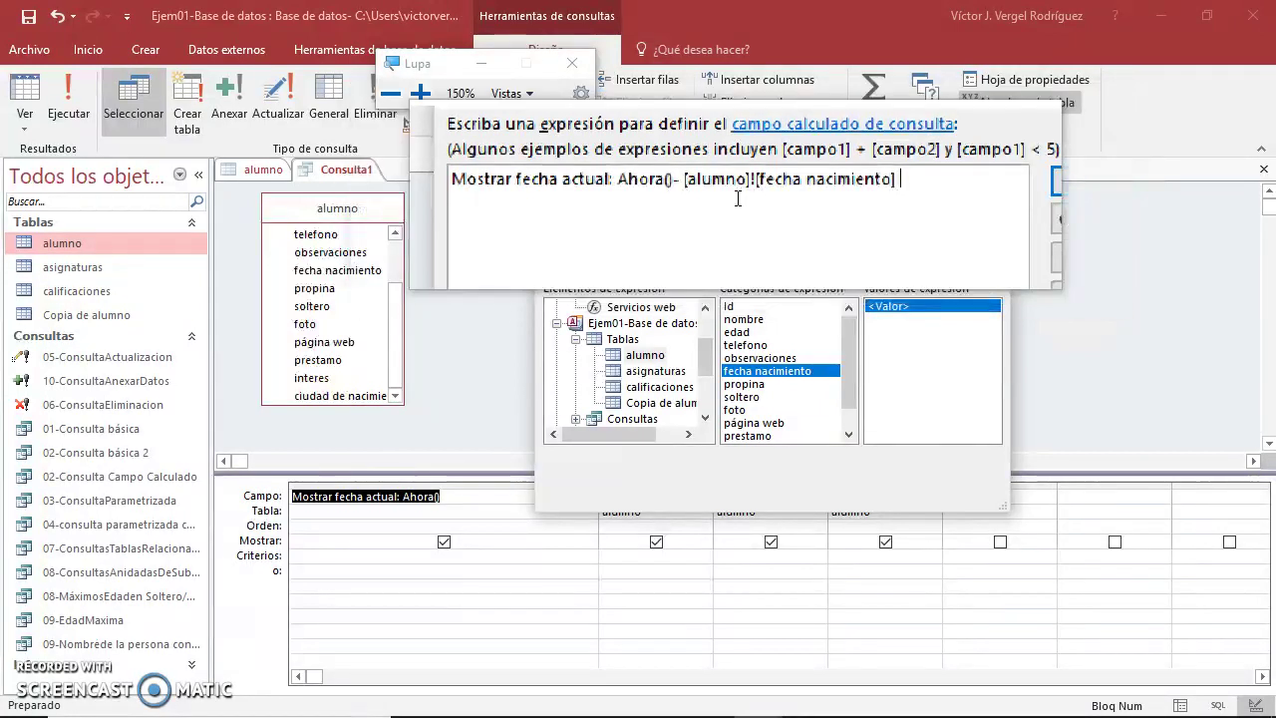
key("super+Escape")
left_click(968, 190)
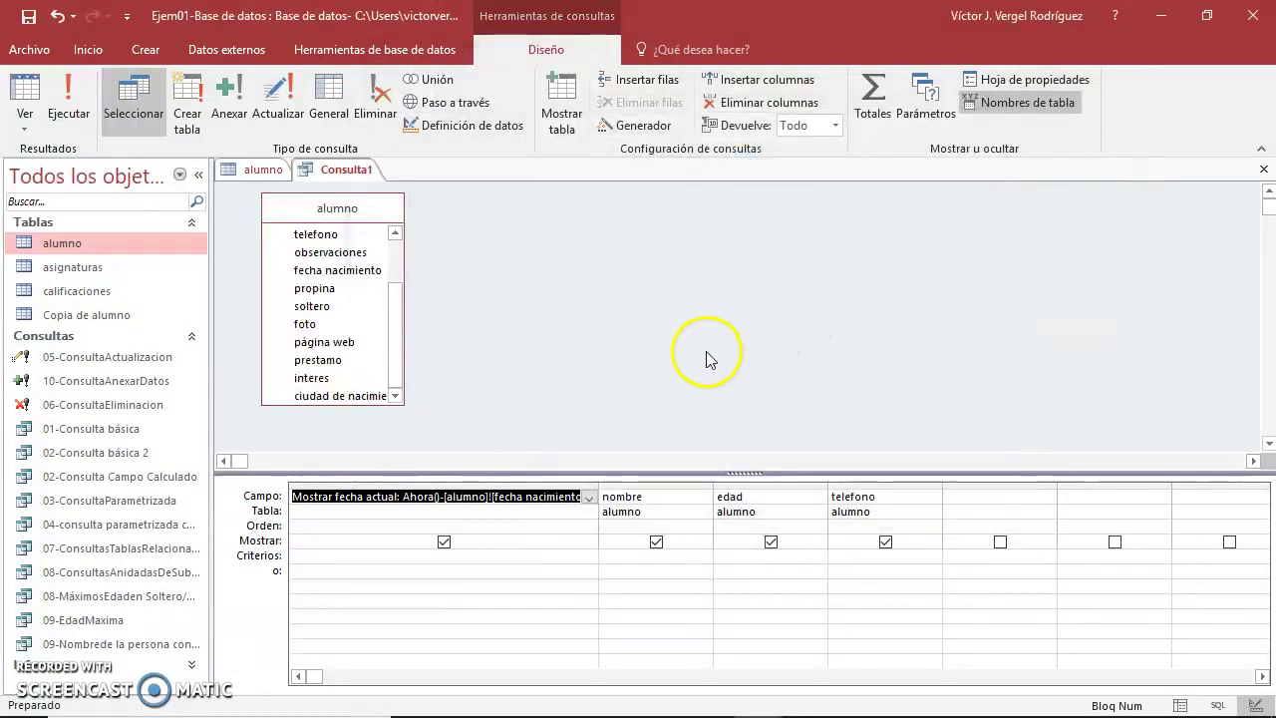
- Run the query, widen the Mostrar fecha actual column, and compare its values with the widened fecha nacimiento column of the alumno table
left_click(72, 94)
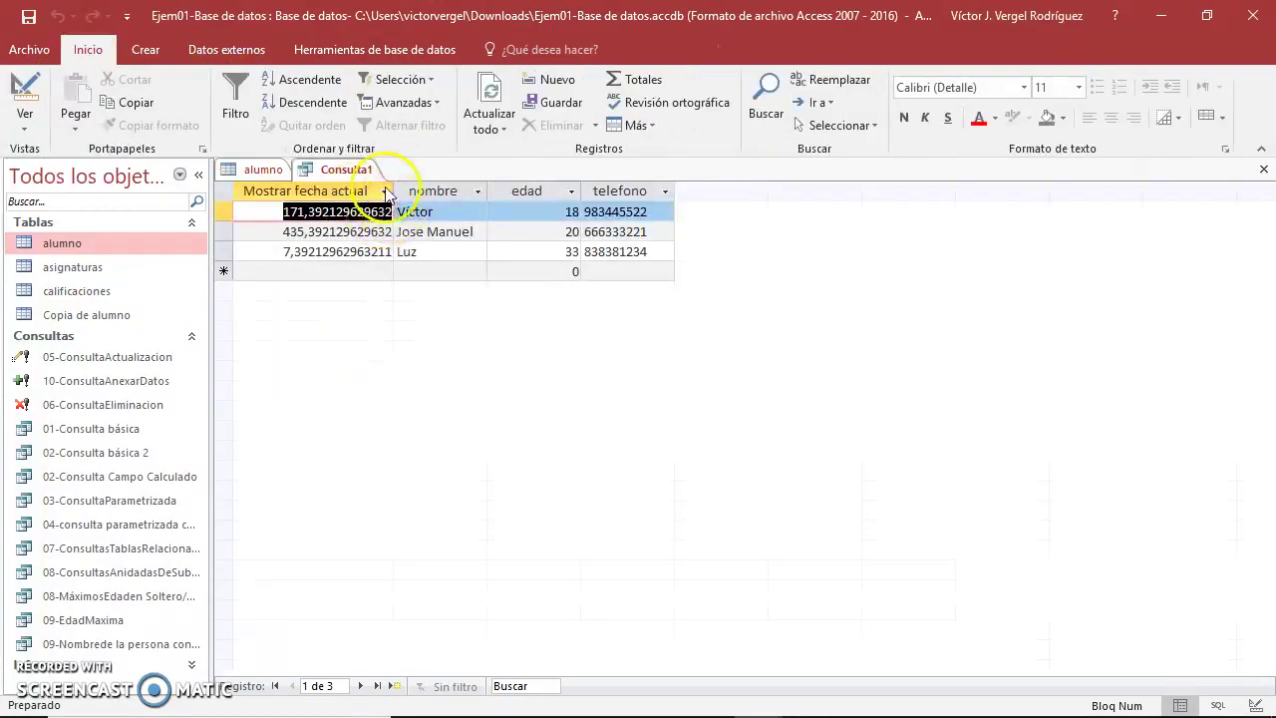
left_click_drag(395, 191, 471, 197)
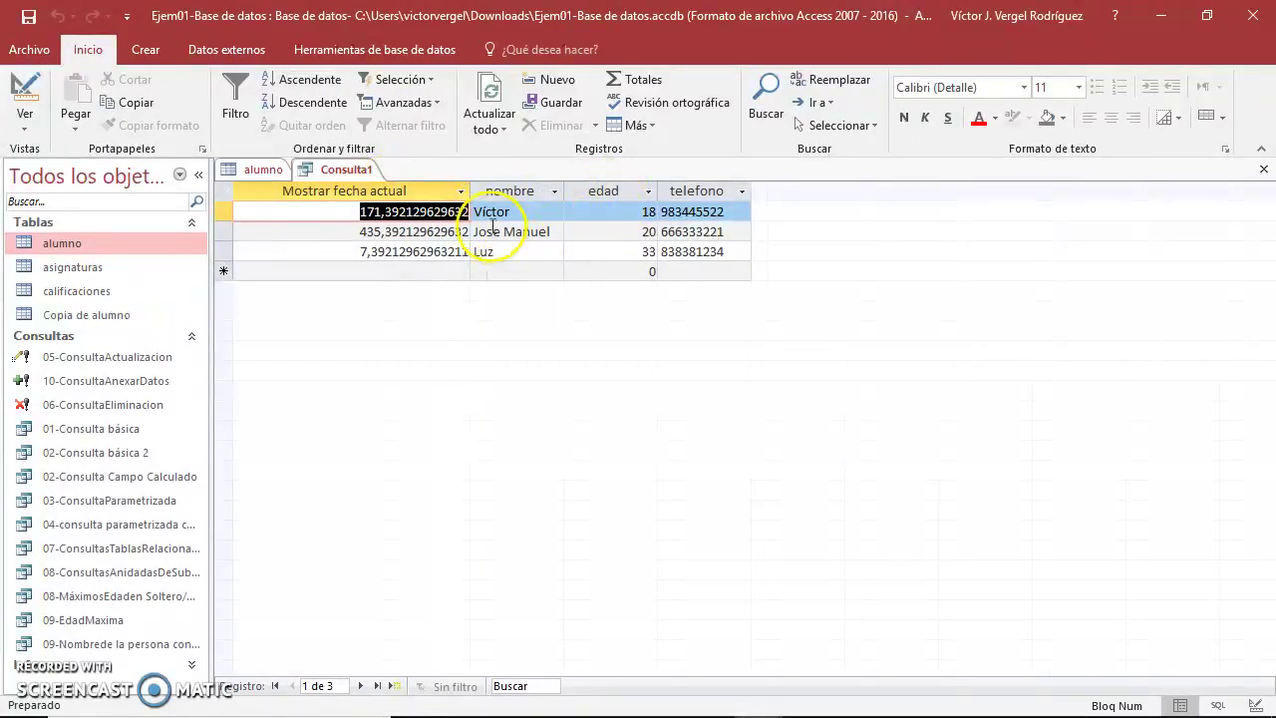
left_click(257, 169)
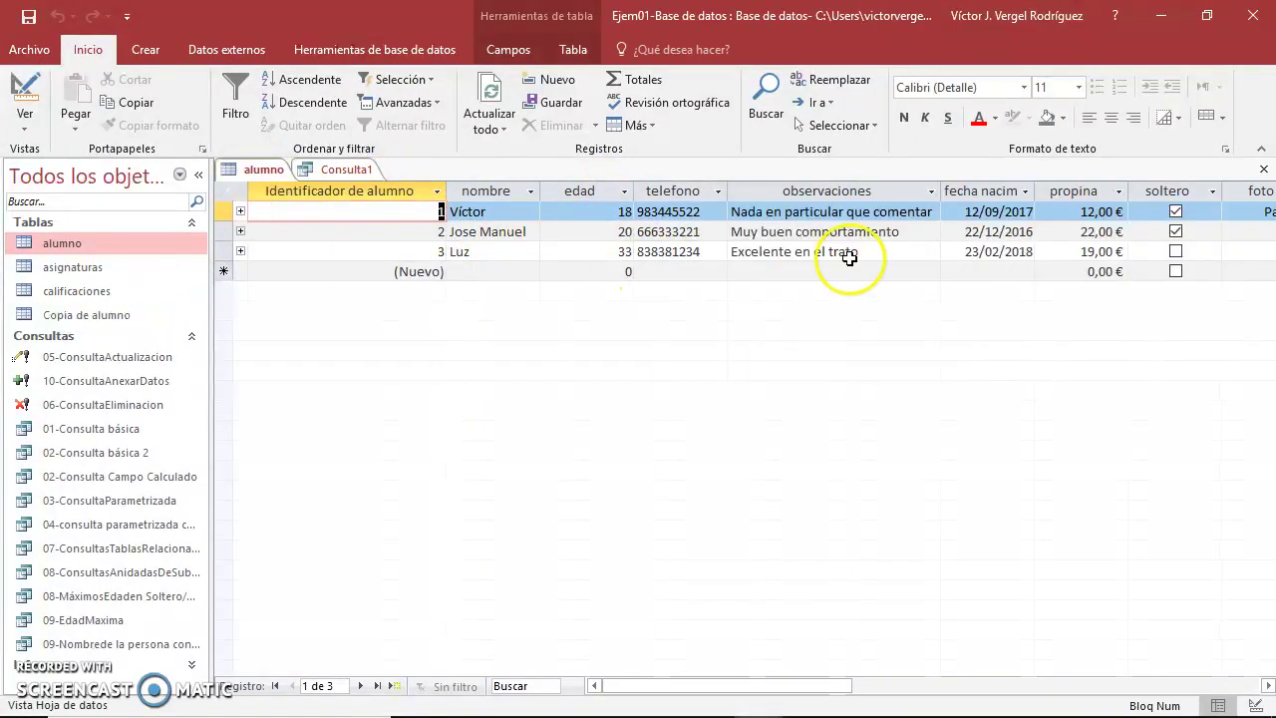
left_click(977, 190)
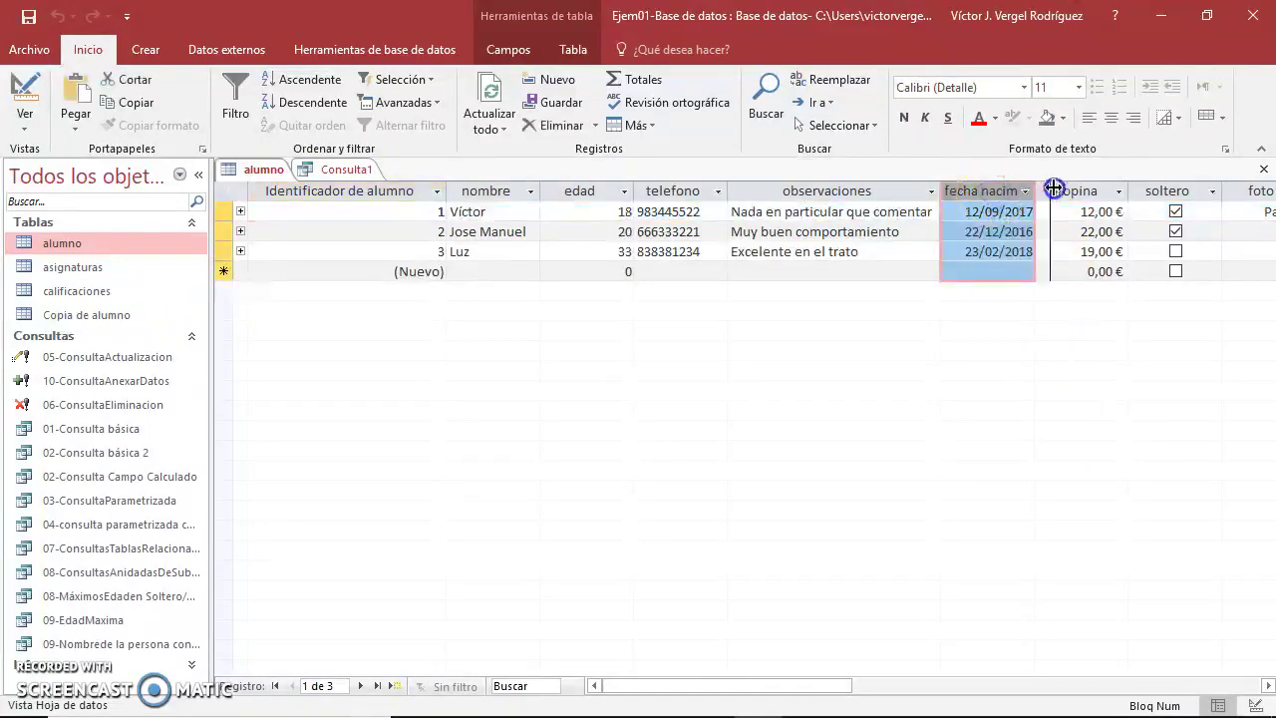
left_click_drag(1049, 186, 1059, 190)
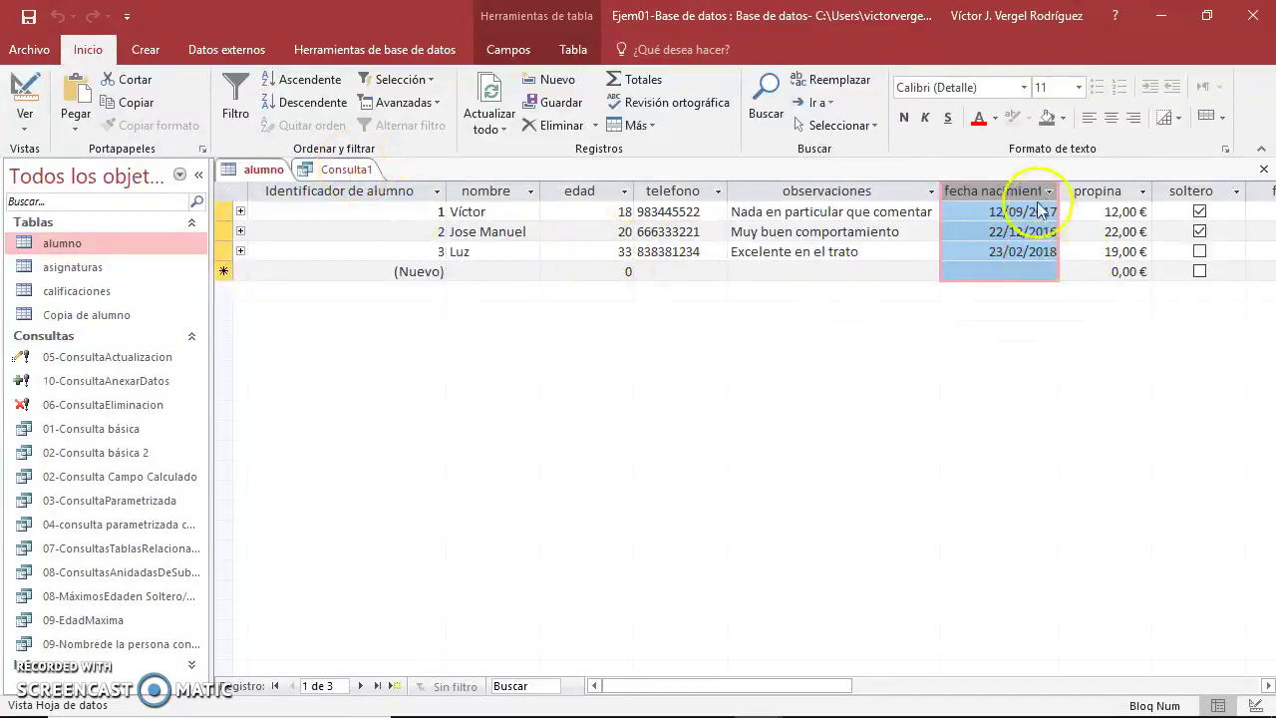
left_click(342, 168)
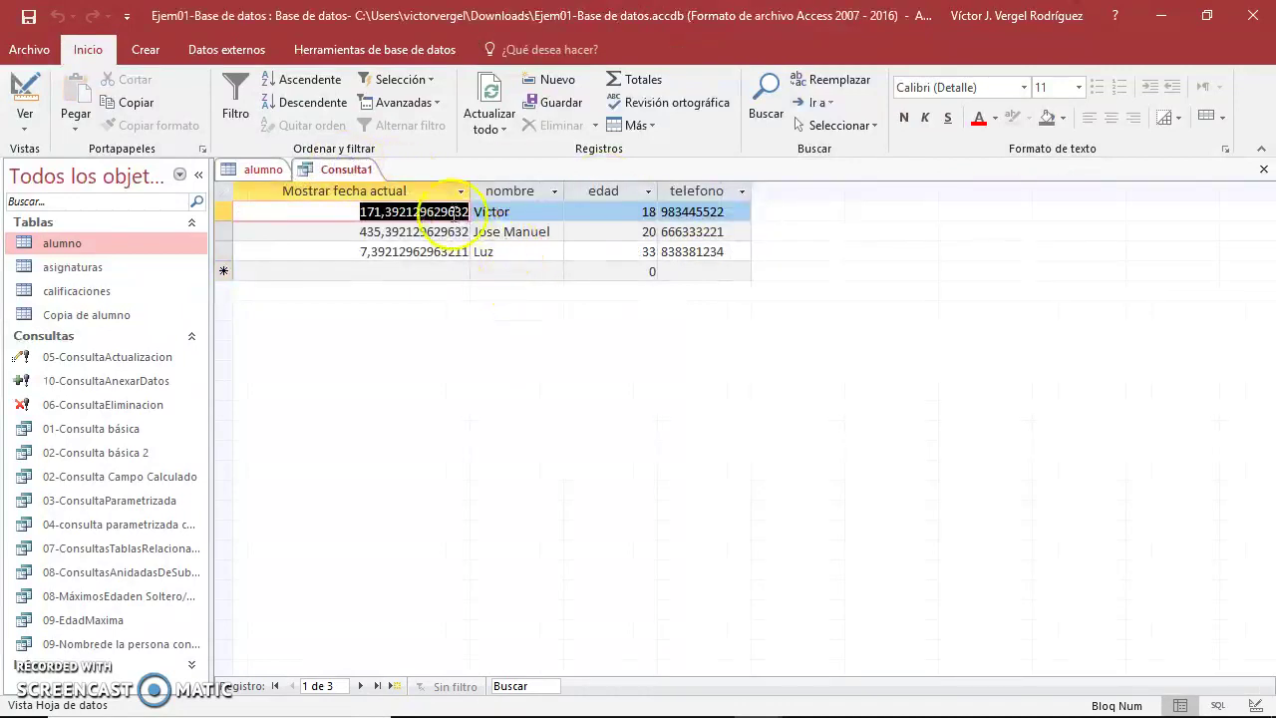
- Change the Mostrar fecha actual expression to (Ahora()-[alumno]![fecha nacimiento])/30 in the Expression Builder and run the query
left_click(25, 95)
right_click(546, 498)
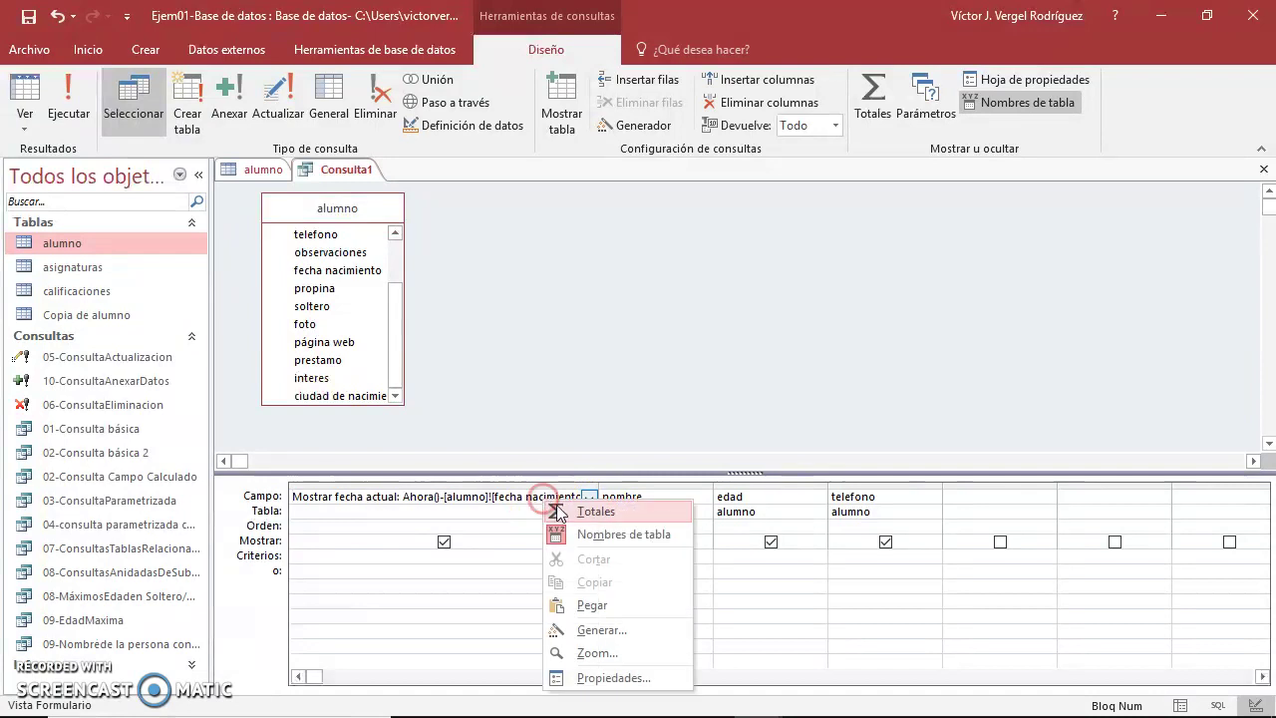
left_click(604, 630)
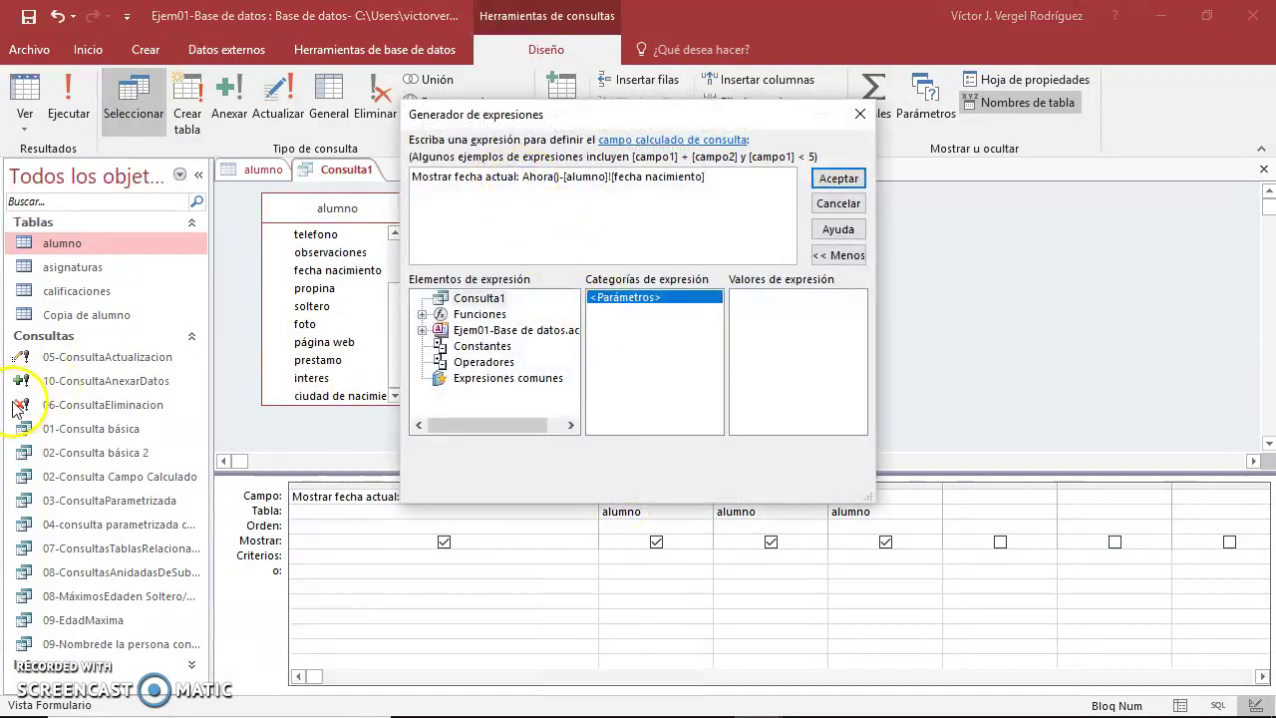
type("(")
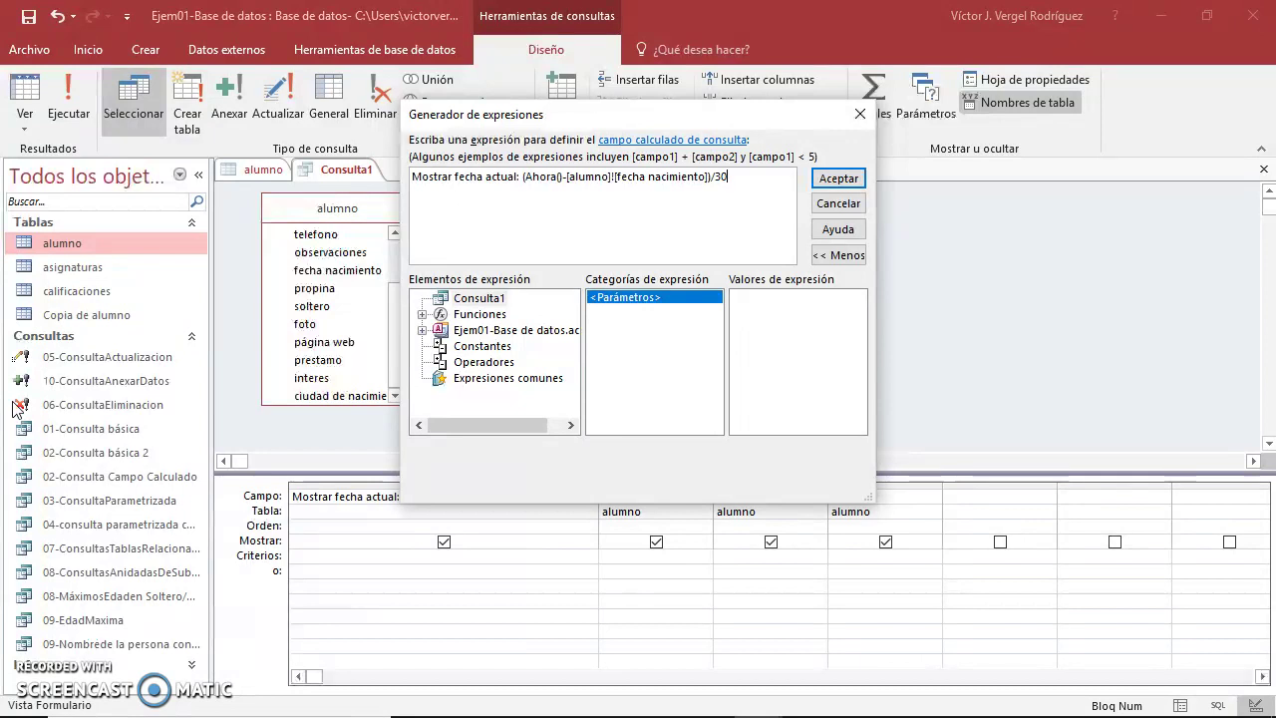
key("super+plus")
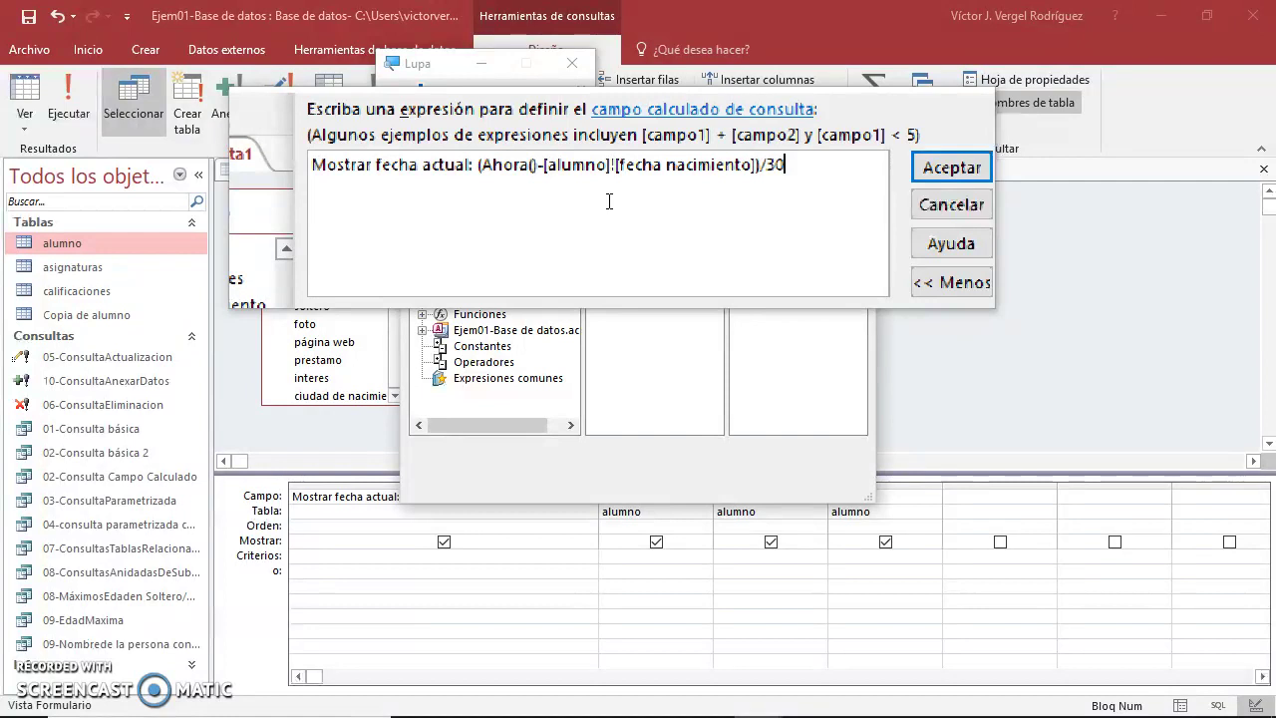
key("super+Escape")
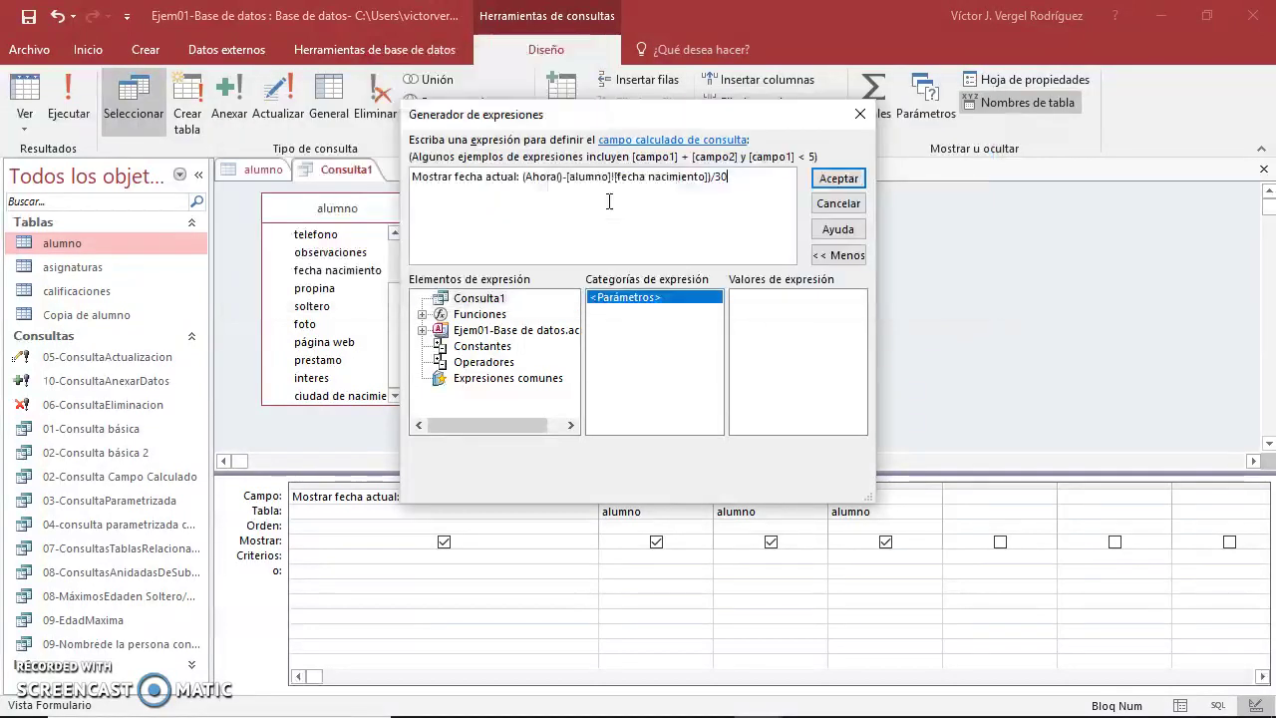
left_click(835, 177)
left_click(68, 99)
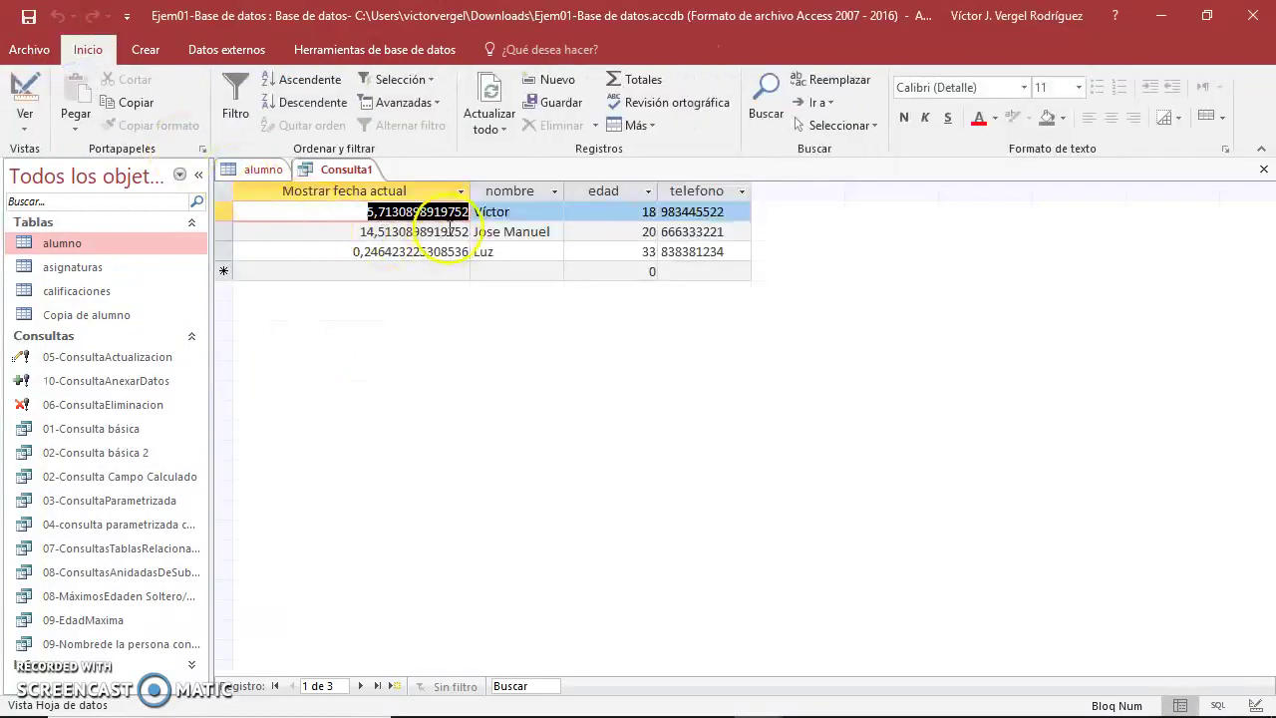
- Save the query as "11- Consulta avanzadas con funciones en access"
right_click(323, 177)
left_click(361, 182)
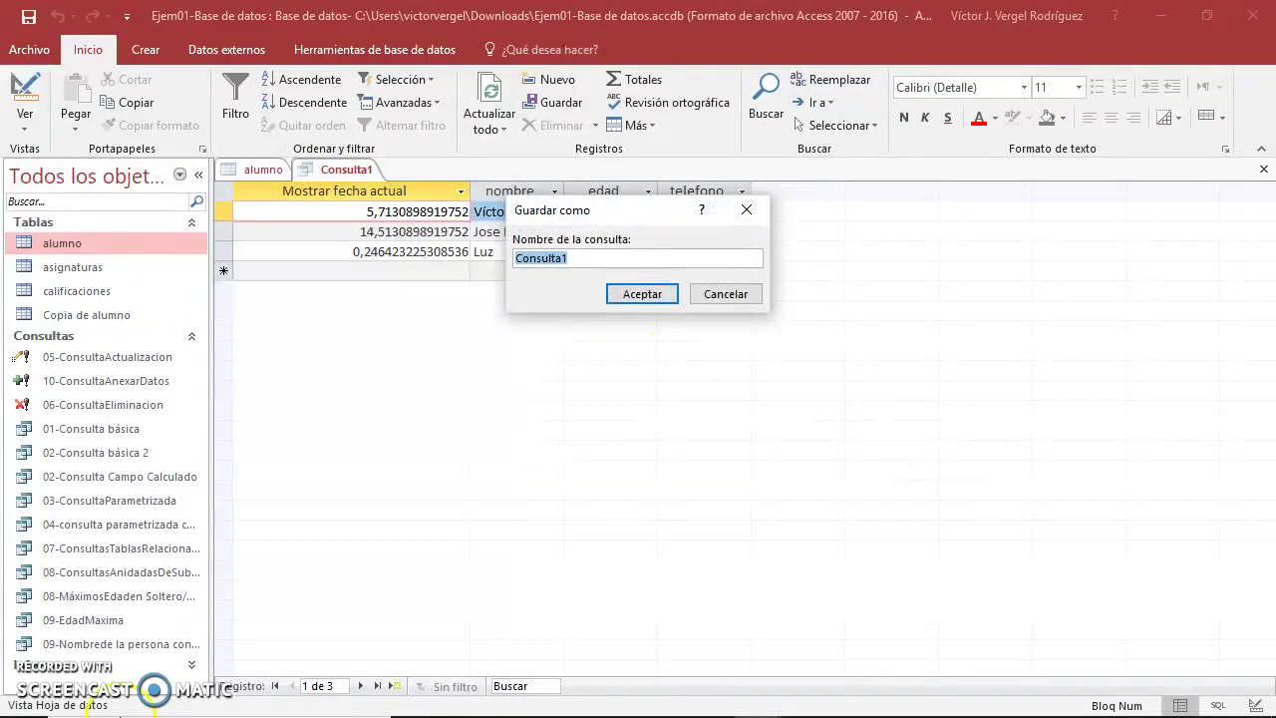
mouse_move(120, 713)
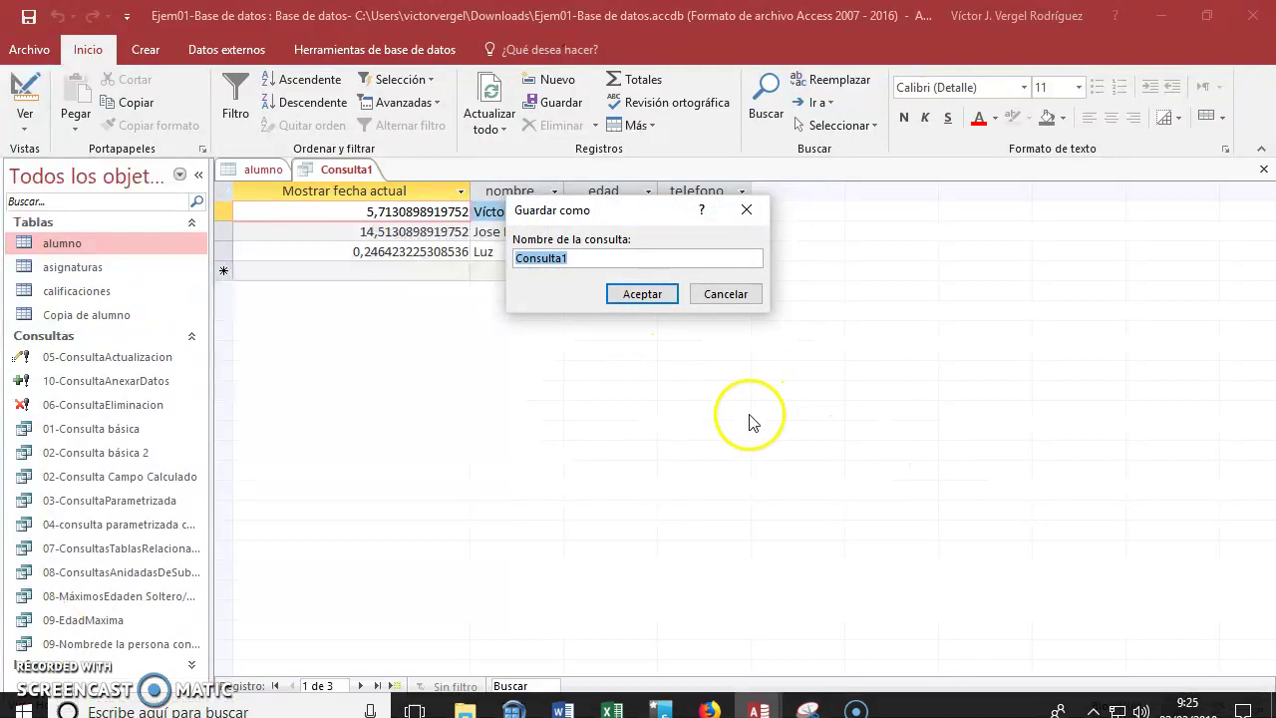
type("11")
mouse_move(1264, 710)
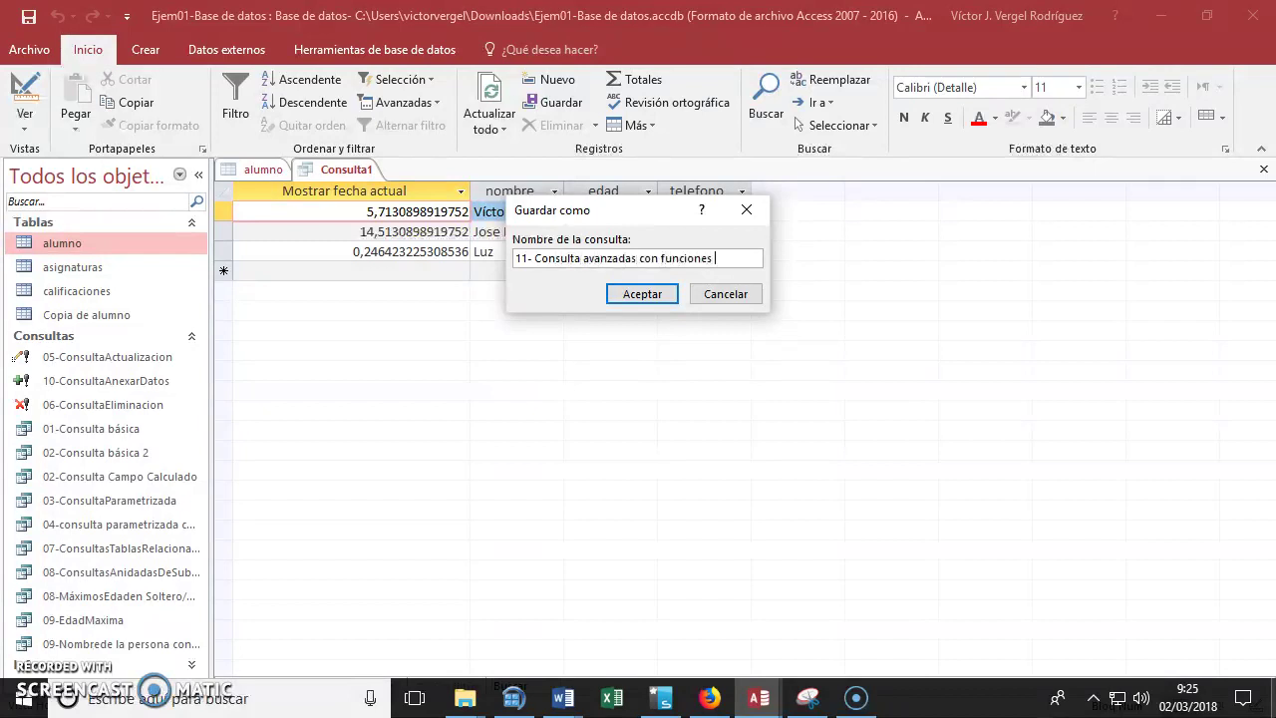
type("- Consulta avanzadas con funciones en access")
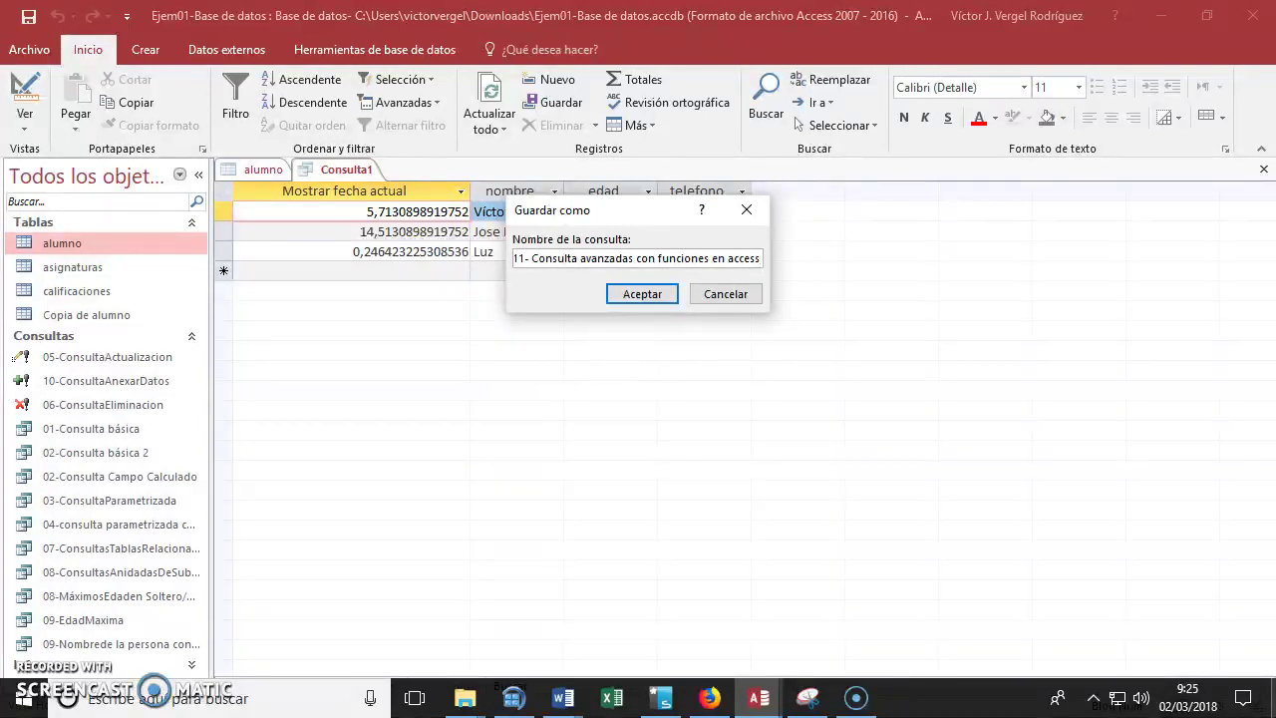
left_click(642, 293)
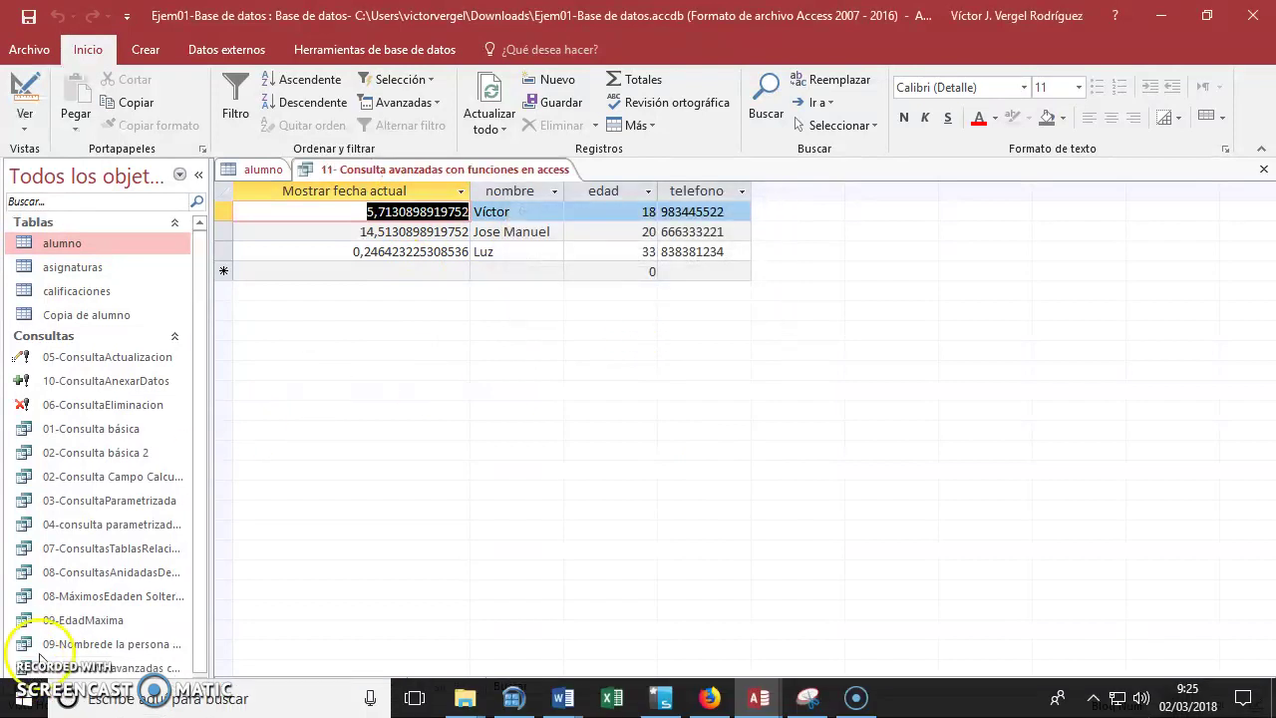
- Switch to the Temario Access.docx document in Word and add an Año() heading in Título 3 style below "Nos devuelve la fecha actual."
key("alt+Tab")
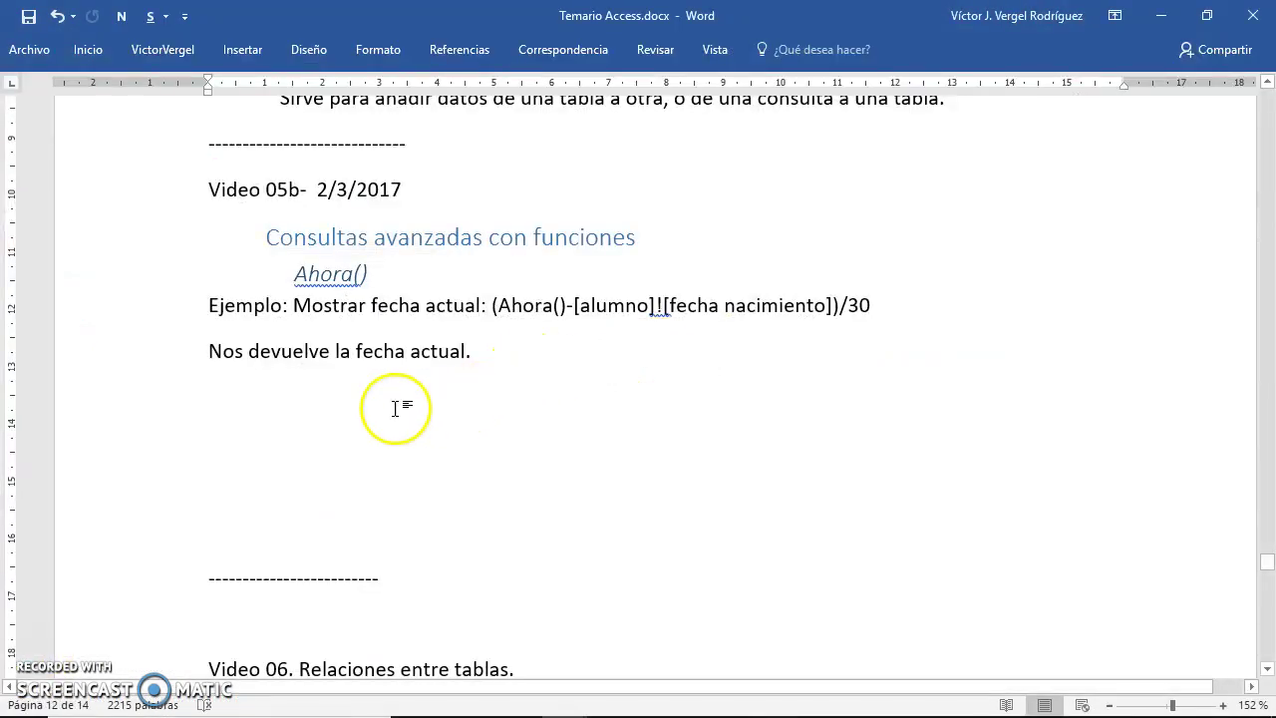
mouse_move(889, 698)
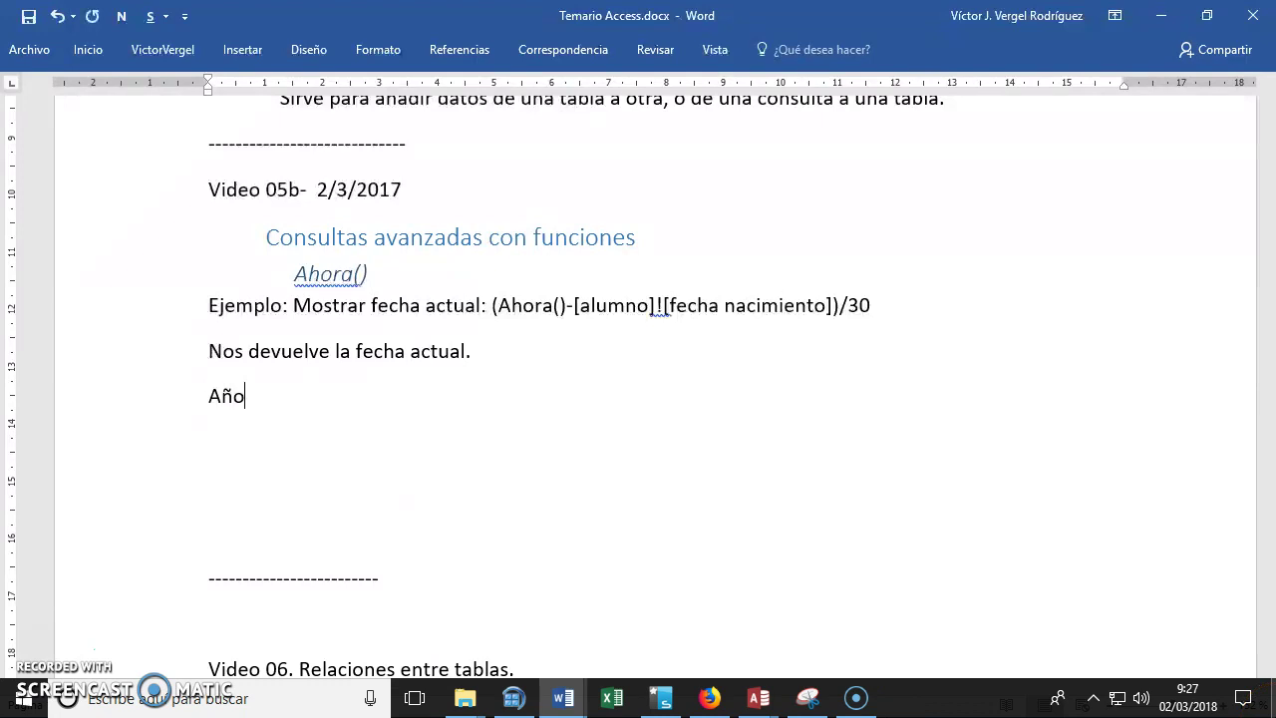
key("Return")
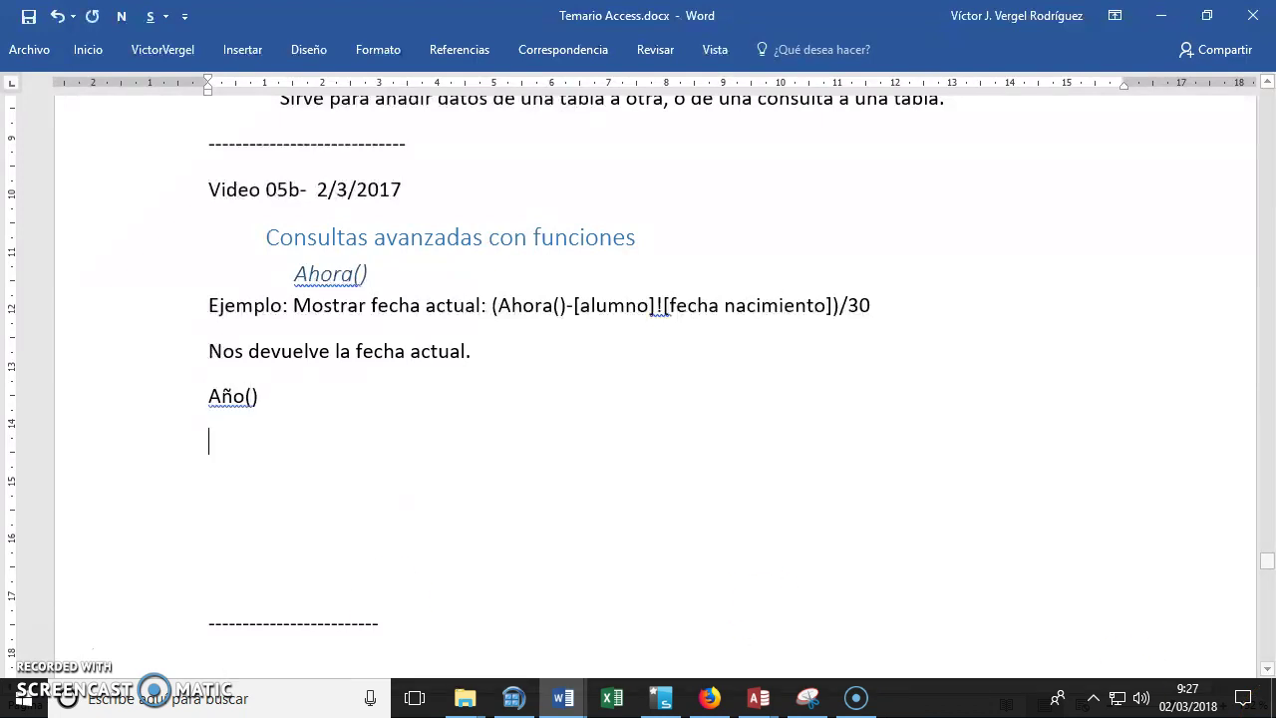
left_click(261, 397)
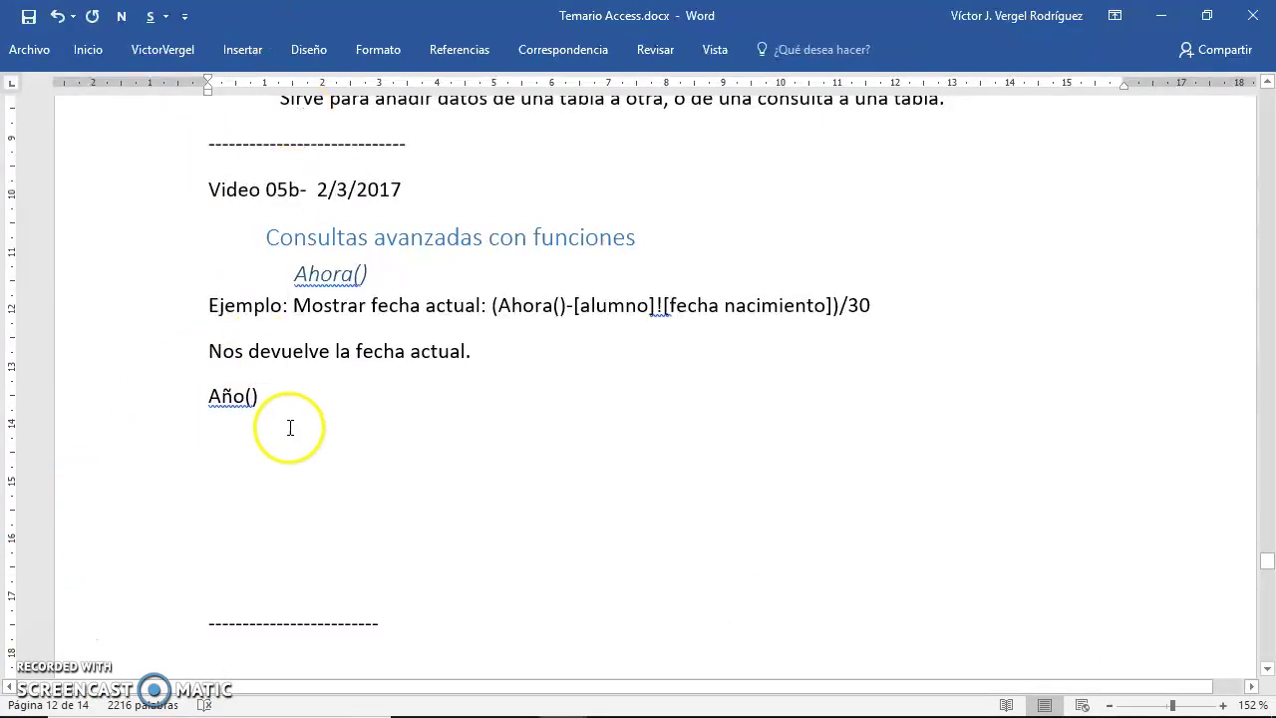
left_click(86, 48)
left_click(910, 117)
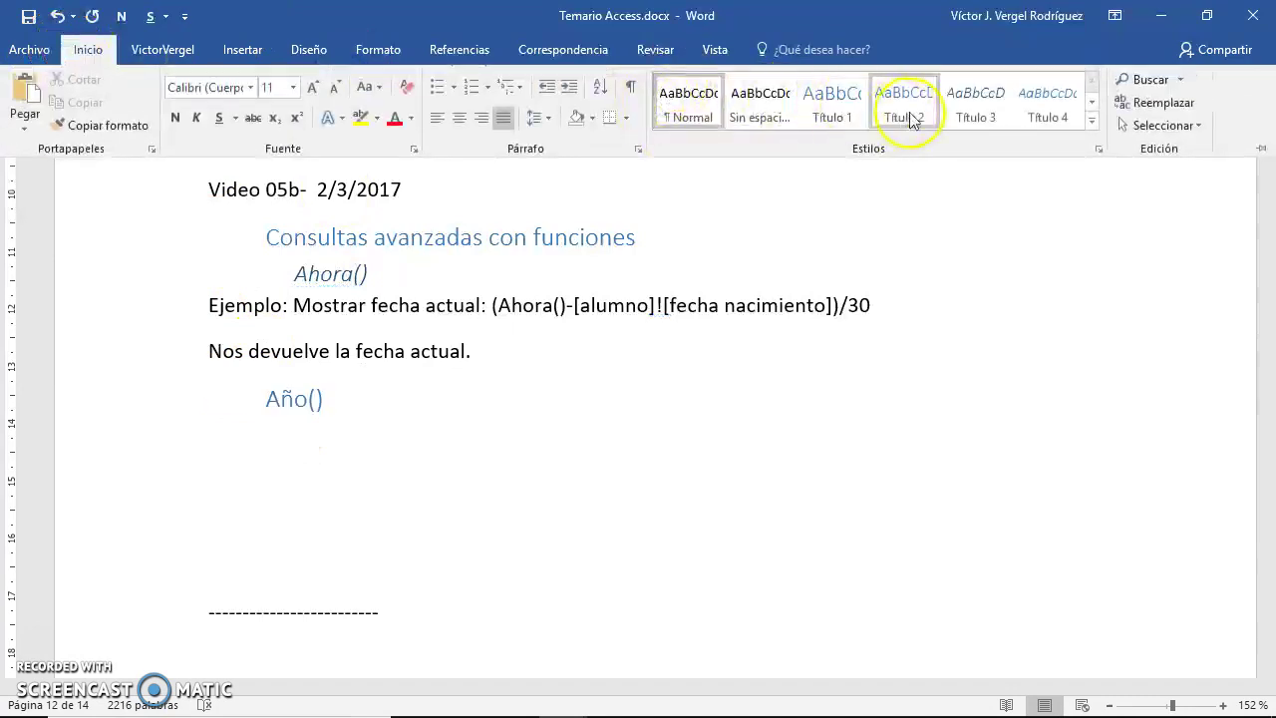
left_click(976, 111)
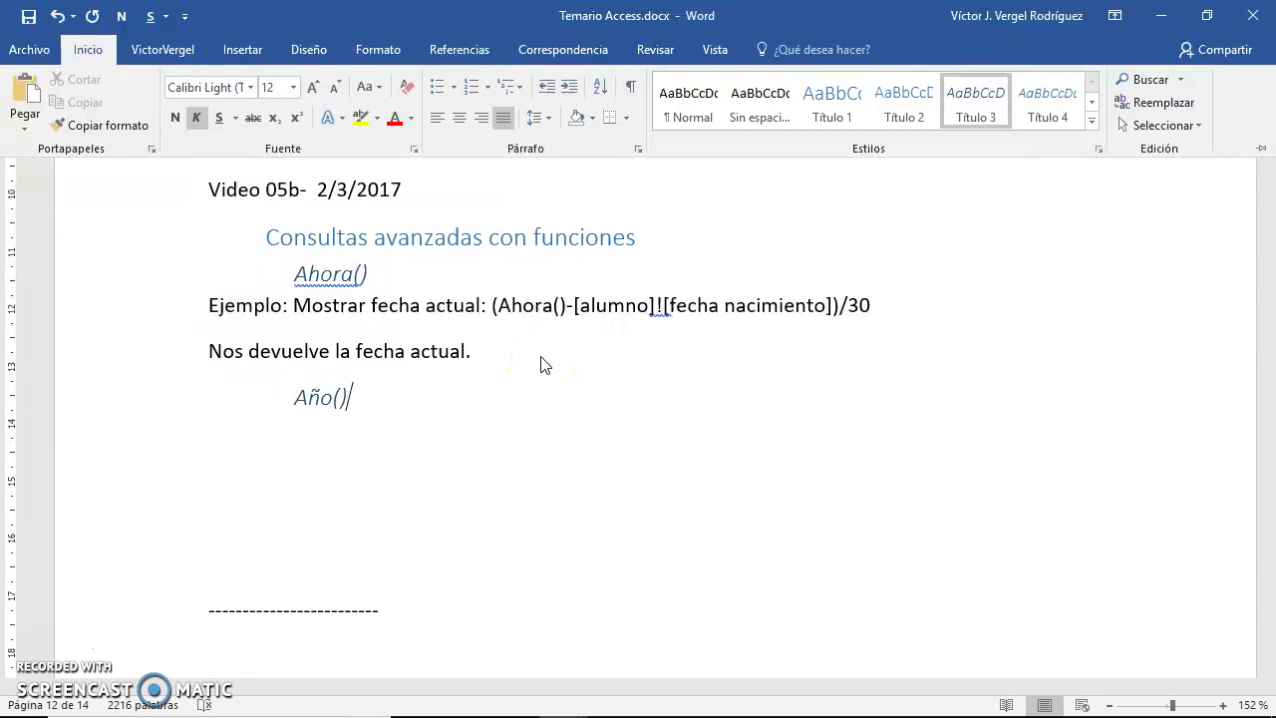
- Write the description "El año a partir de una fecha determinada" below the Año() heading
left_click(230, 436)
left_click(262, 451)
left_click(468, 419)
type("El")
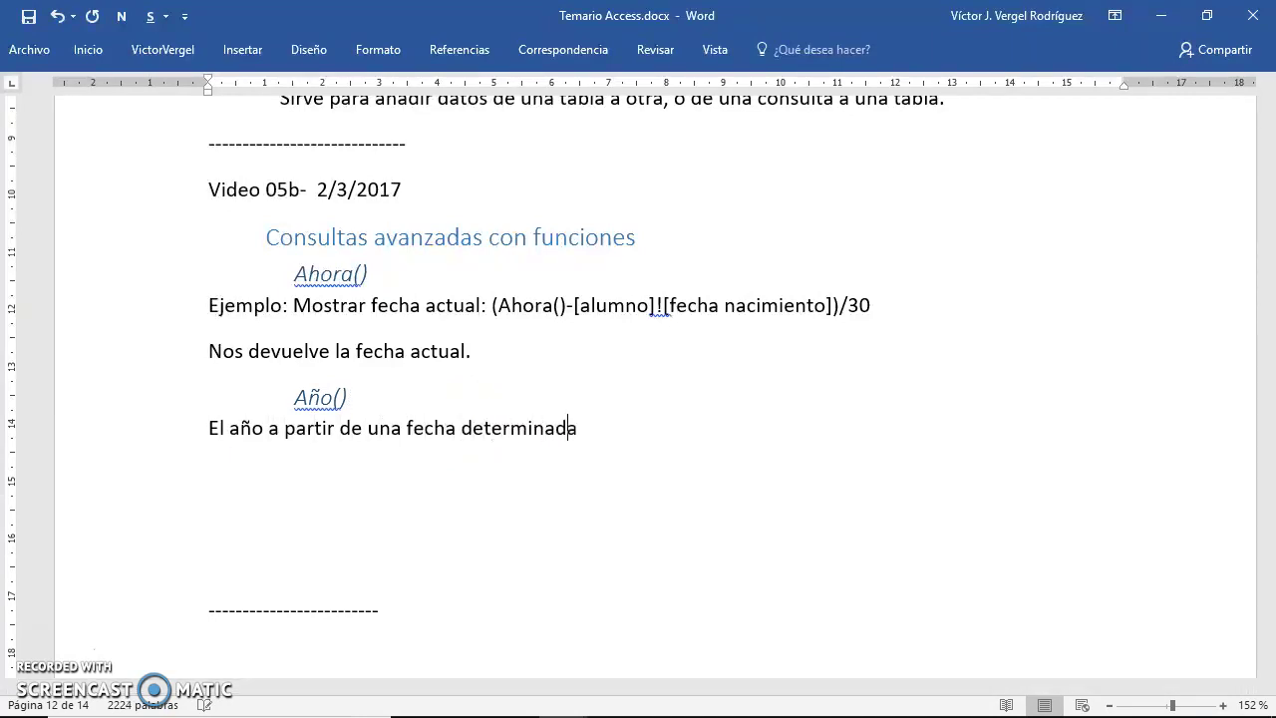
- Switch to the Access query and begin an "Año nacimiento:" field after telefono, widening its column and opening its Expression Builder
key("alt+Tab")
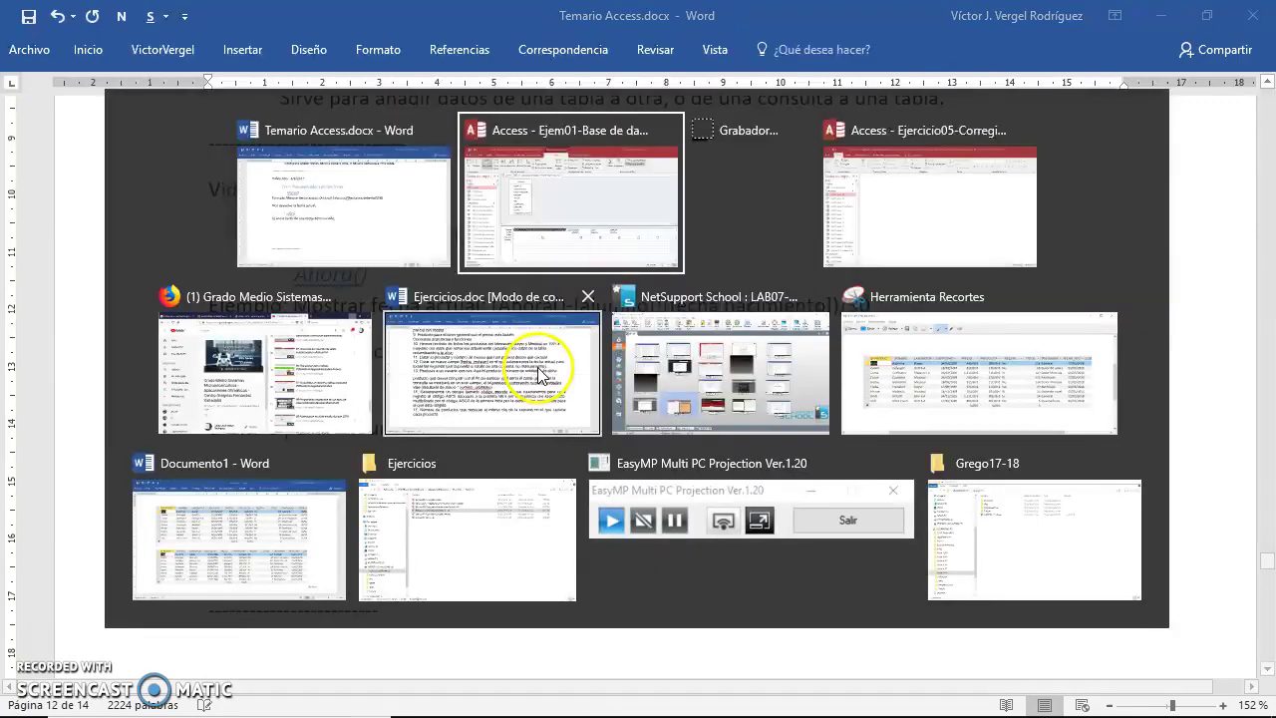
left_click(1007, 495)
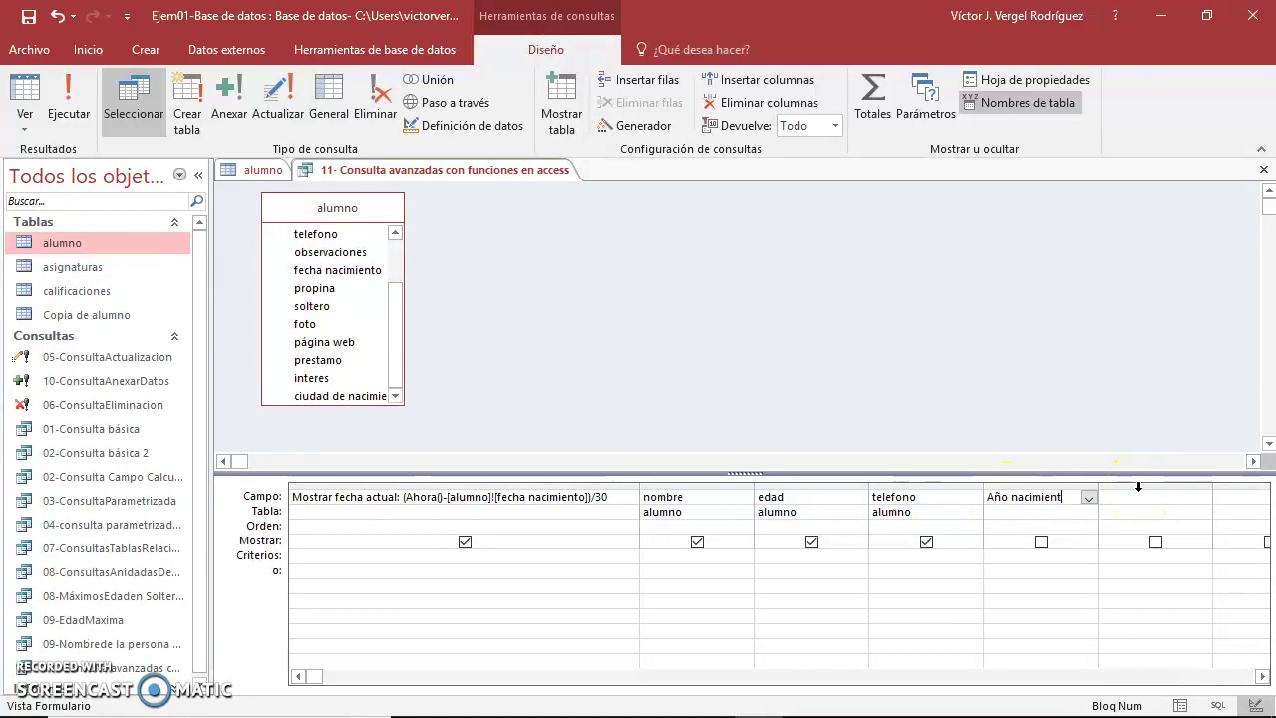
left_click_drag(1099, 485, 1231, 490)
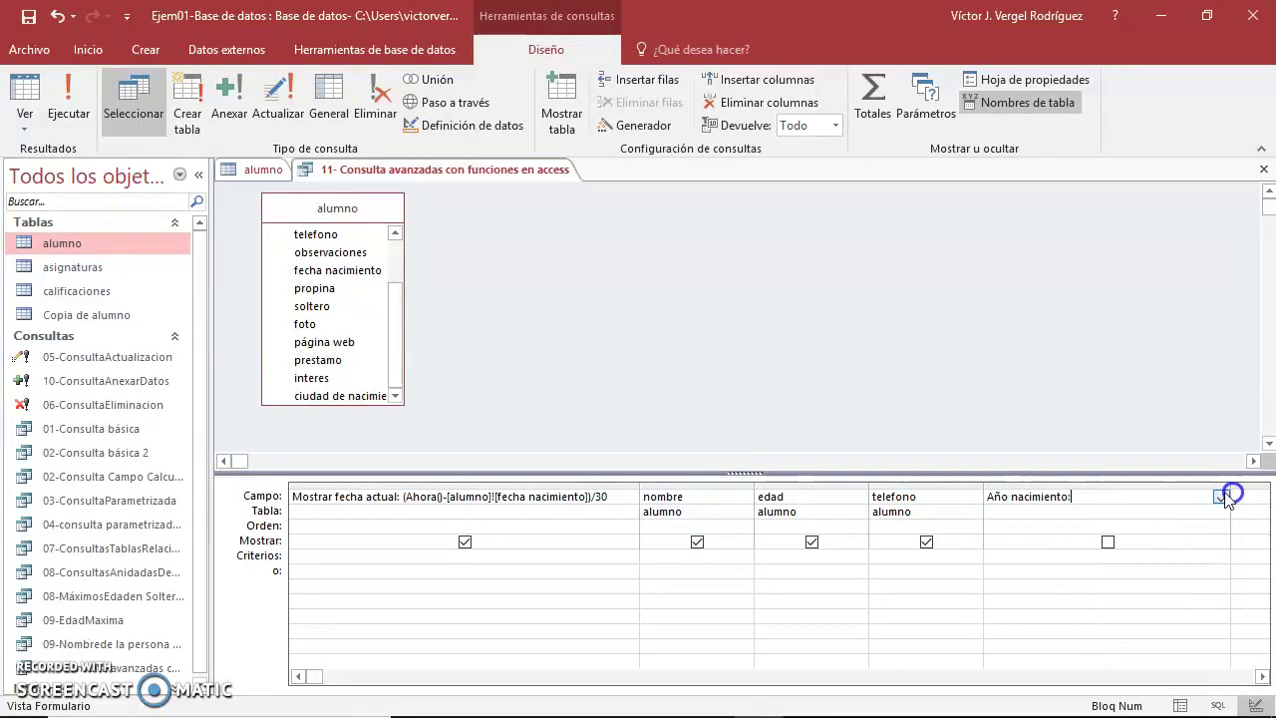
right_click(1087, 495)
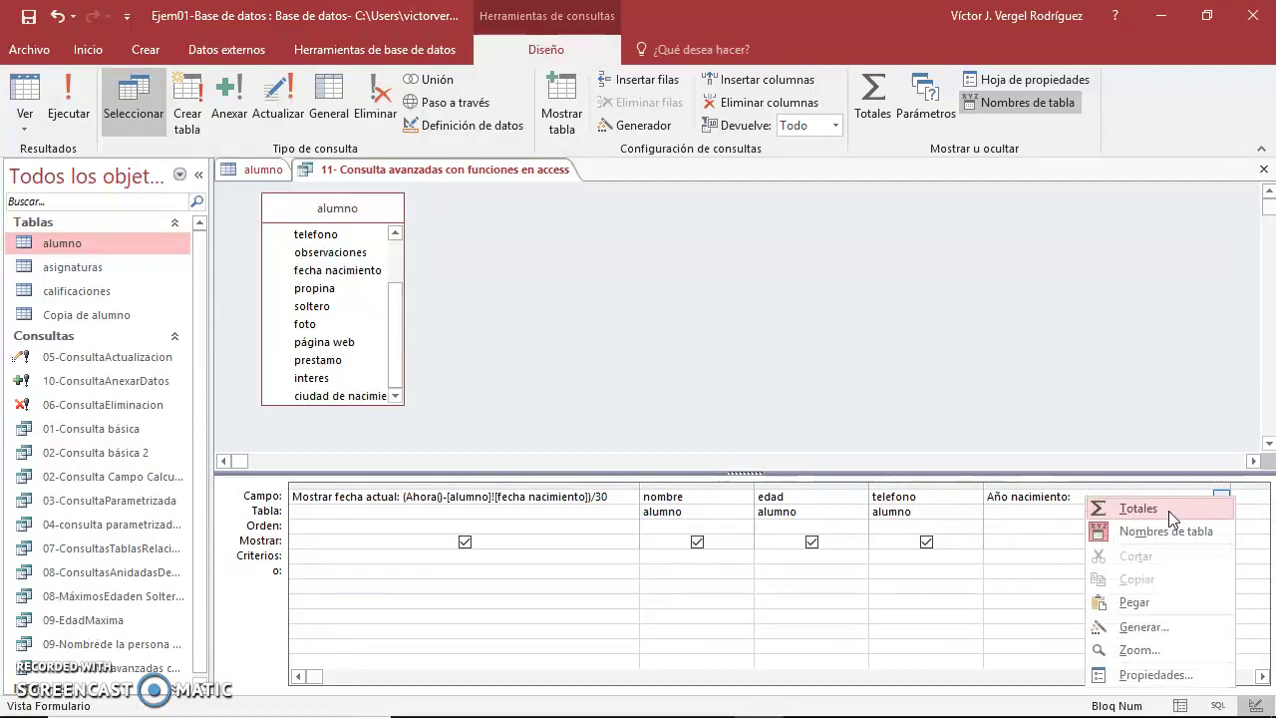
left_click(1136, 623)
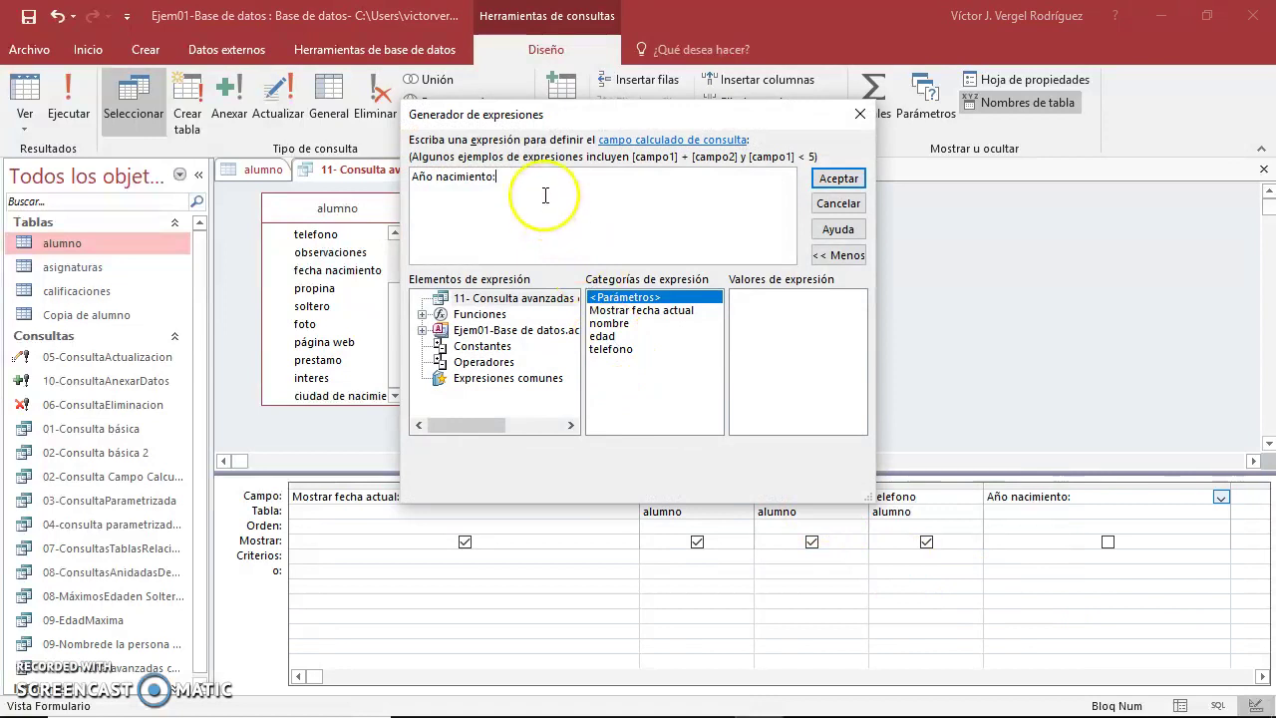
- Insert the built-in Año function from the Fecha y hora category after "Año nacimiento:" and remove the «Expr» placeholder
left_click(418, 315)
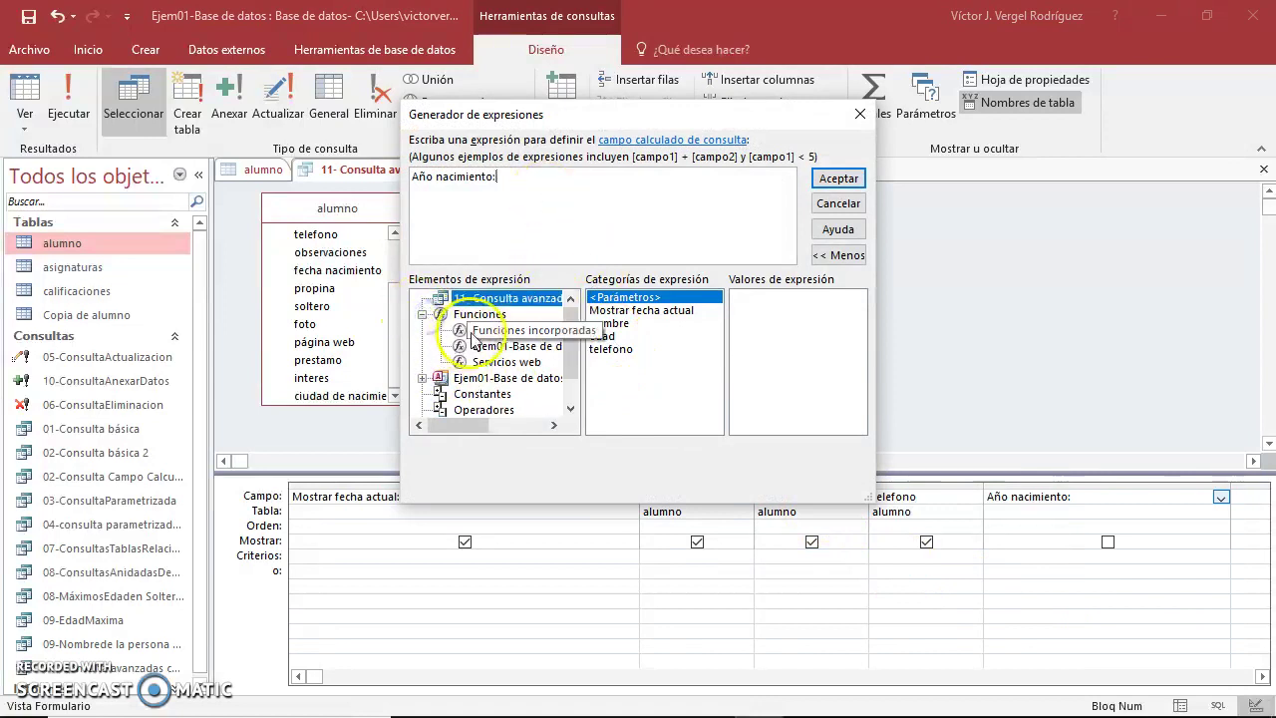
left_click(517, 330)
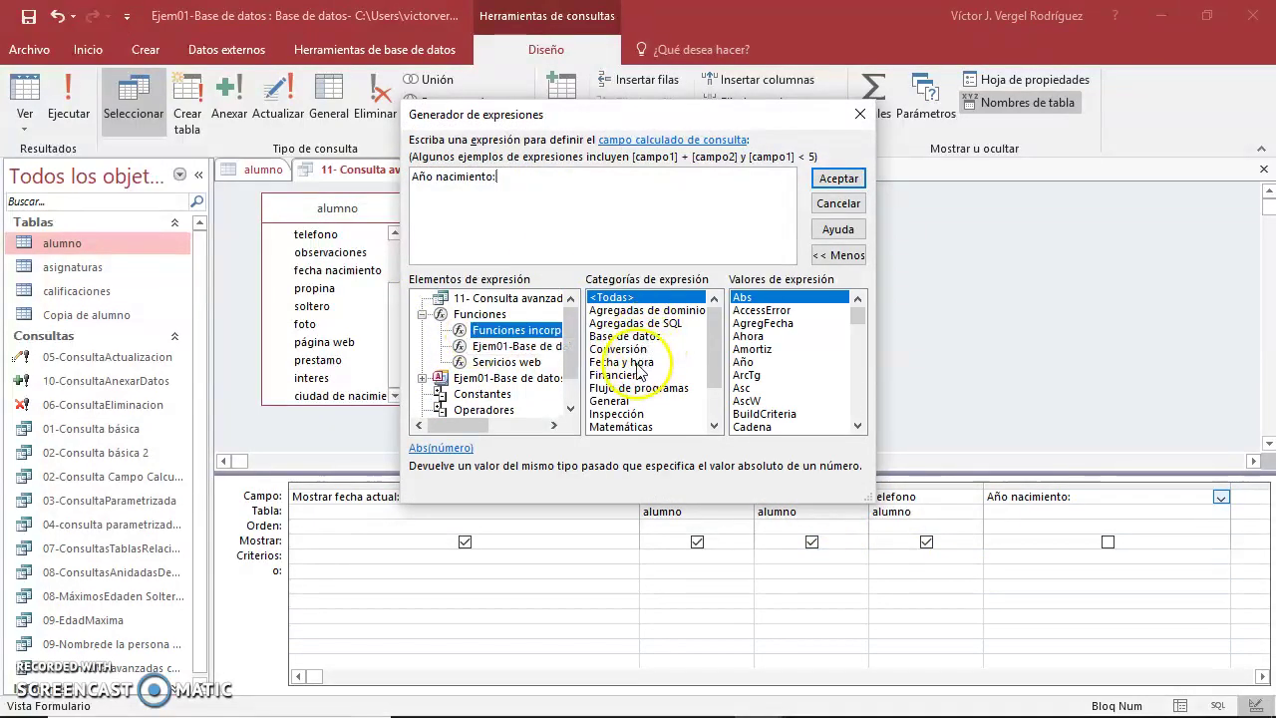
left_click(623, 362)
left_click(763, 323)
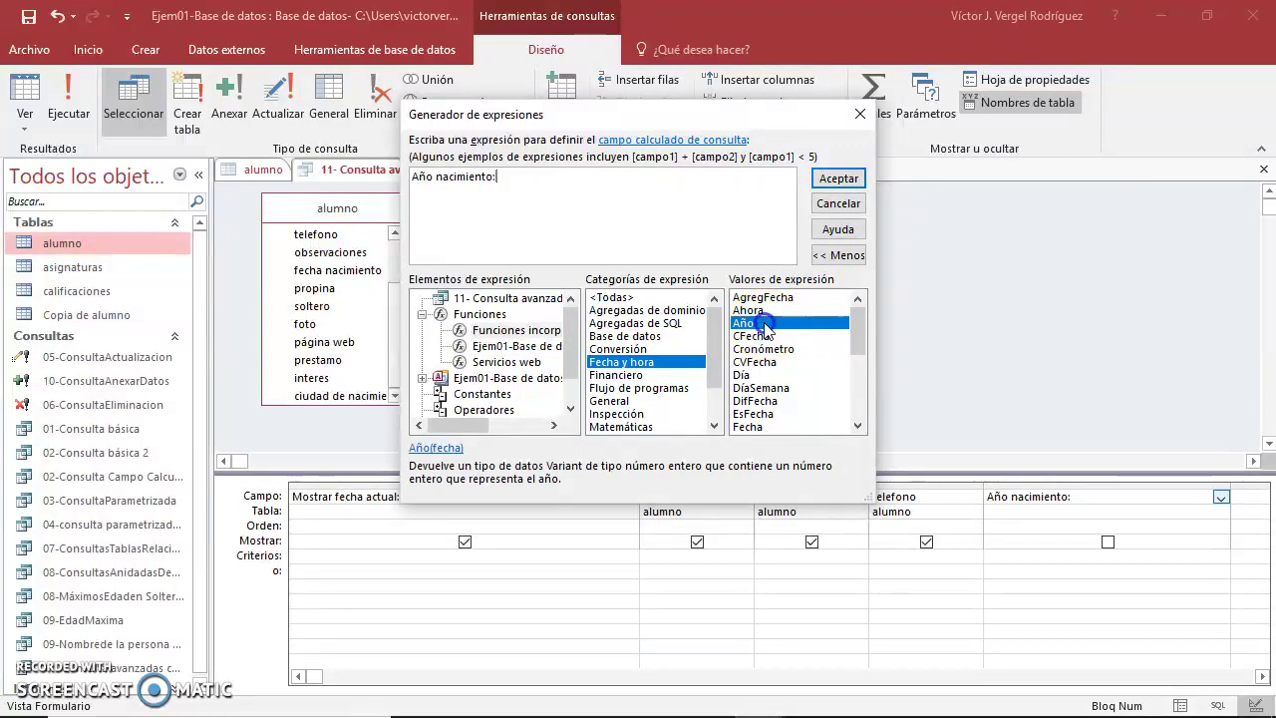
double_click(773, 322)
left_click(516, 177)
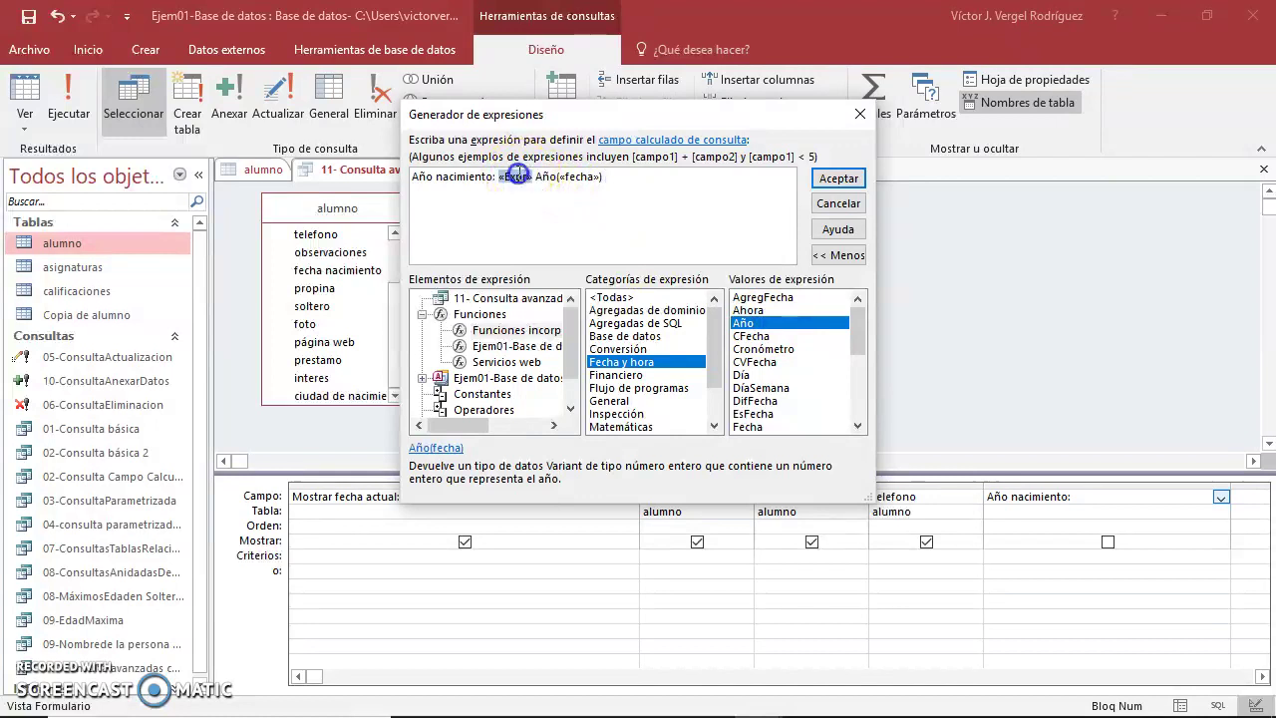
key("Delete")
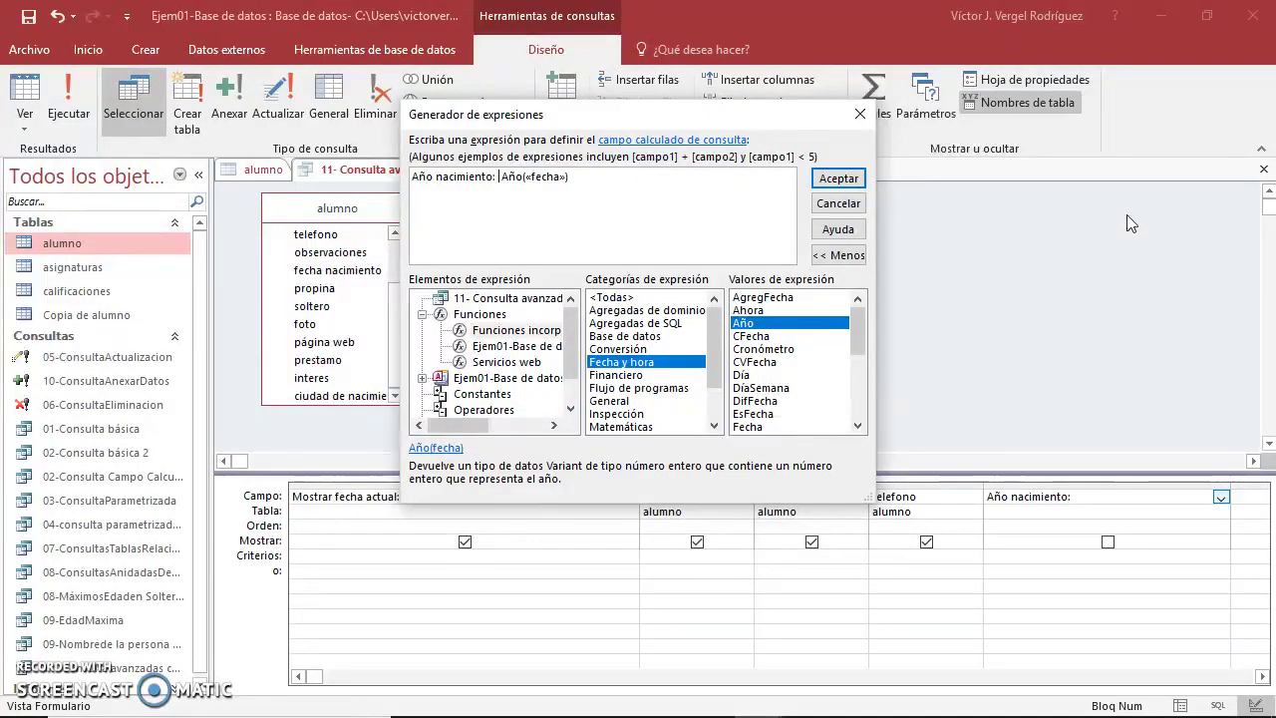
- Replace the «fecha» argument of Año() with the alumno table's fecha nacimiento field
left_click(540, 177)
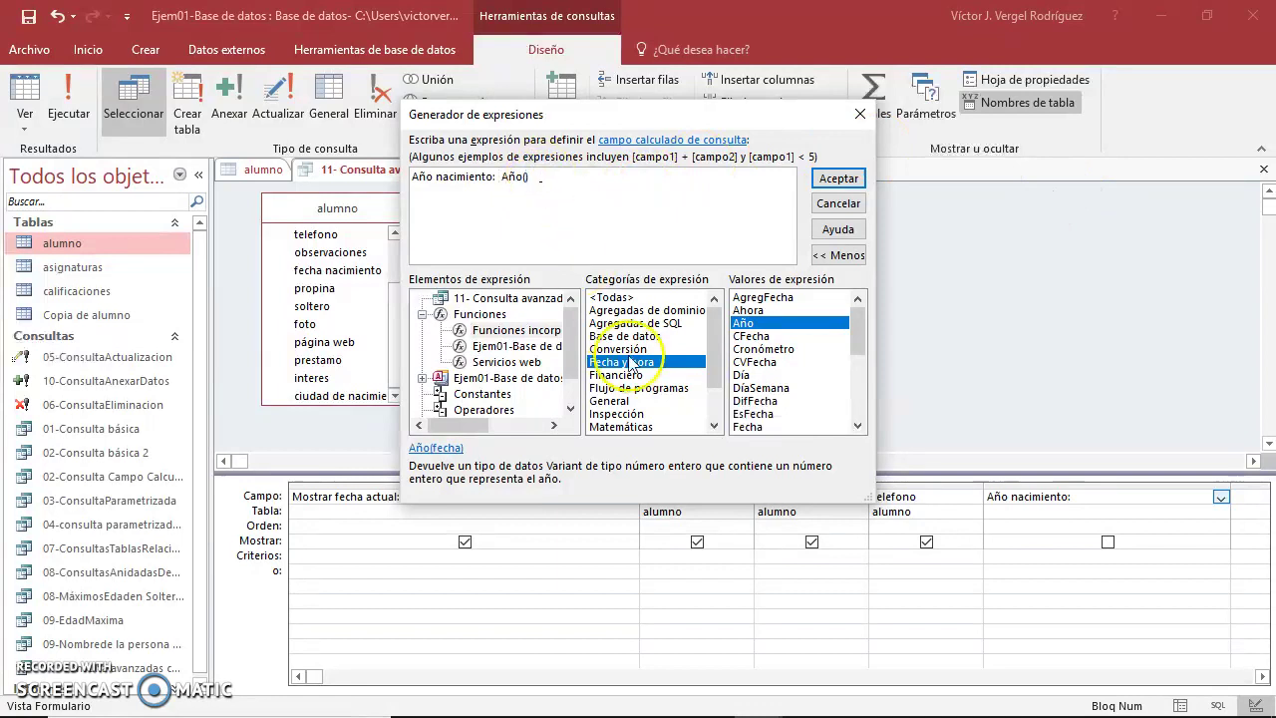
left_click(423, 379)
left_click(442, 346)
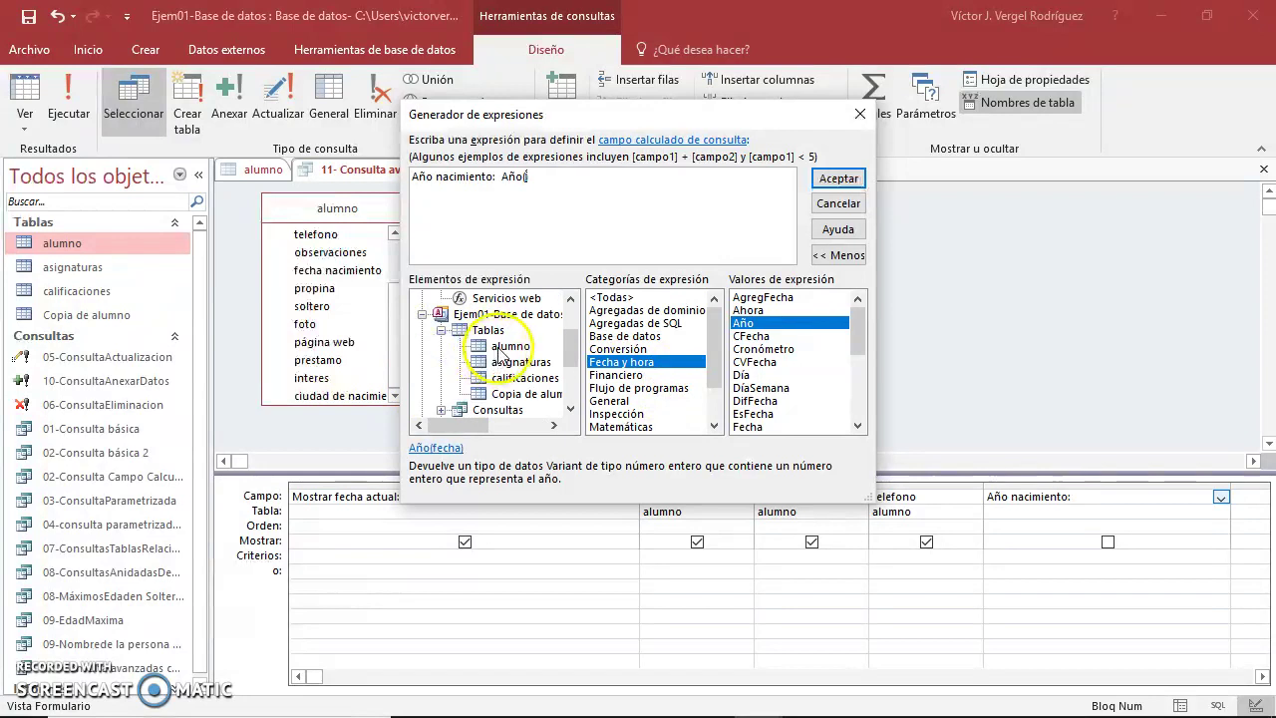
left_click(506, 346)
scroll(623, 404, "down", 2)
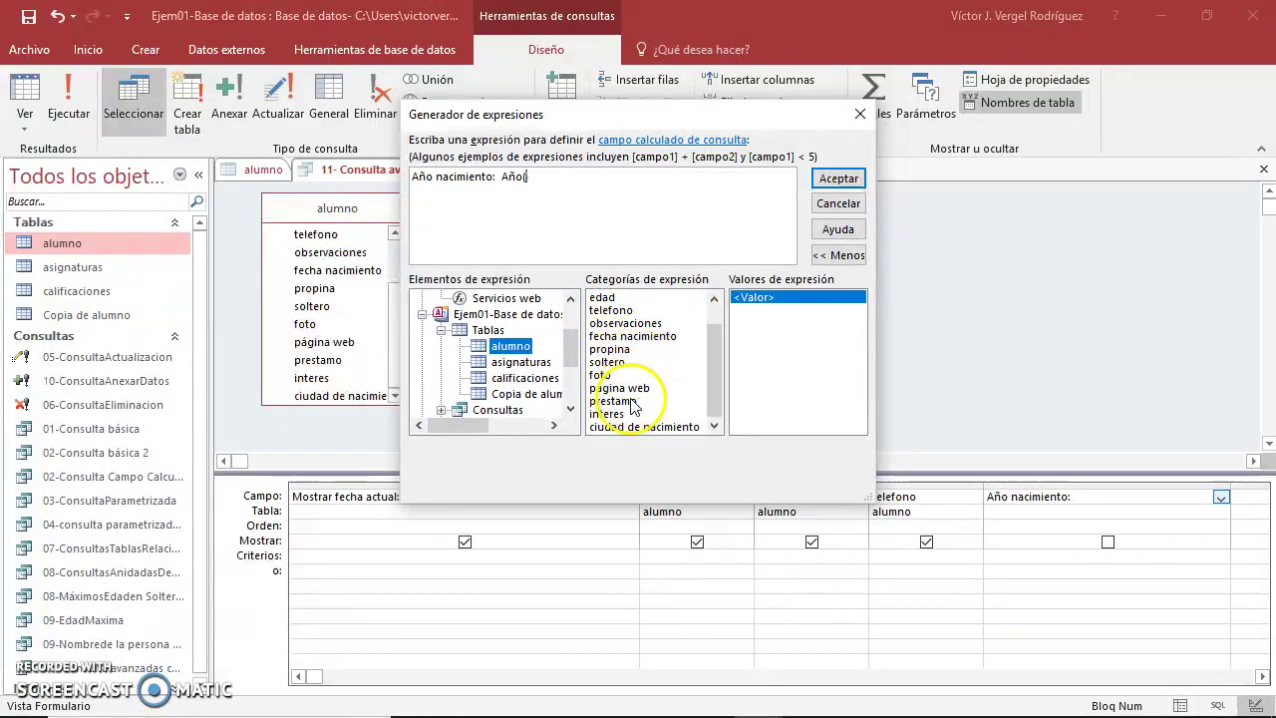
double_click(628, 336)
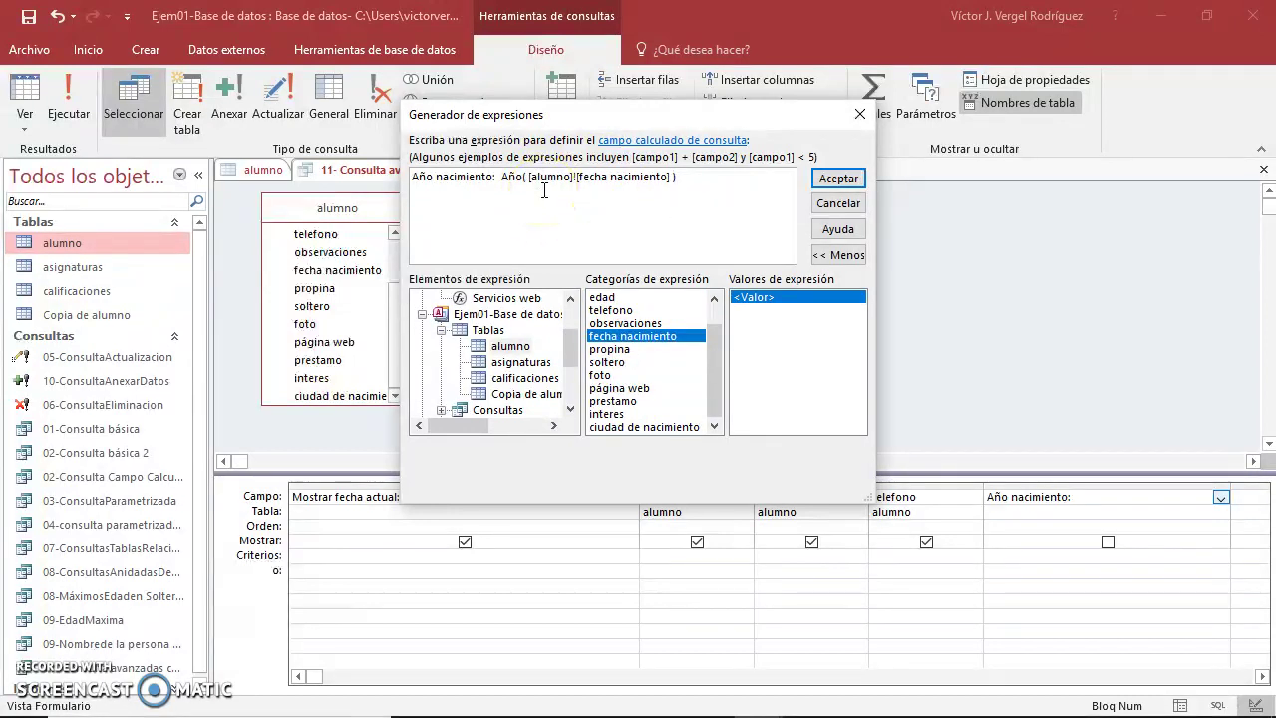
type(")")
- Accept the Año nacimiento expression, run the query and examine the Año nacimiento column
key("super+plus")
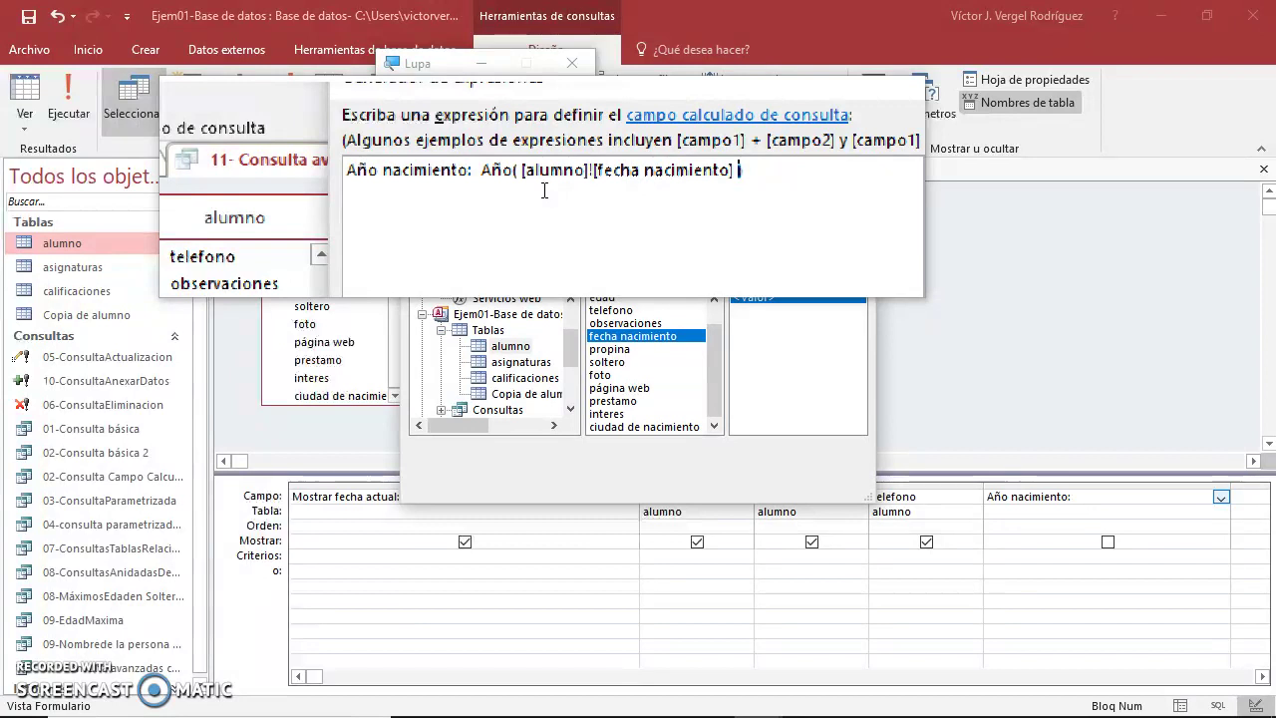
key("super+minus")
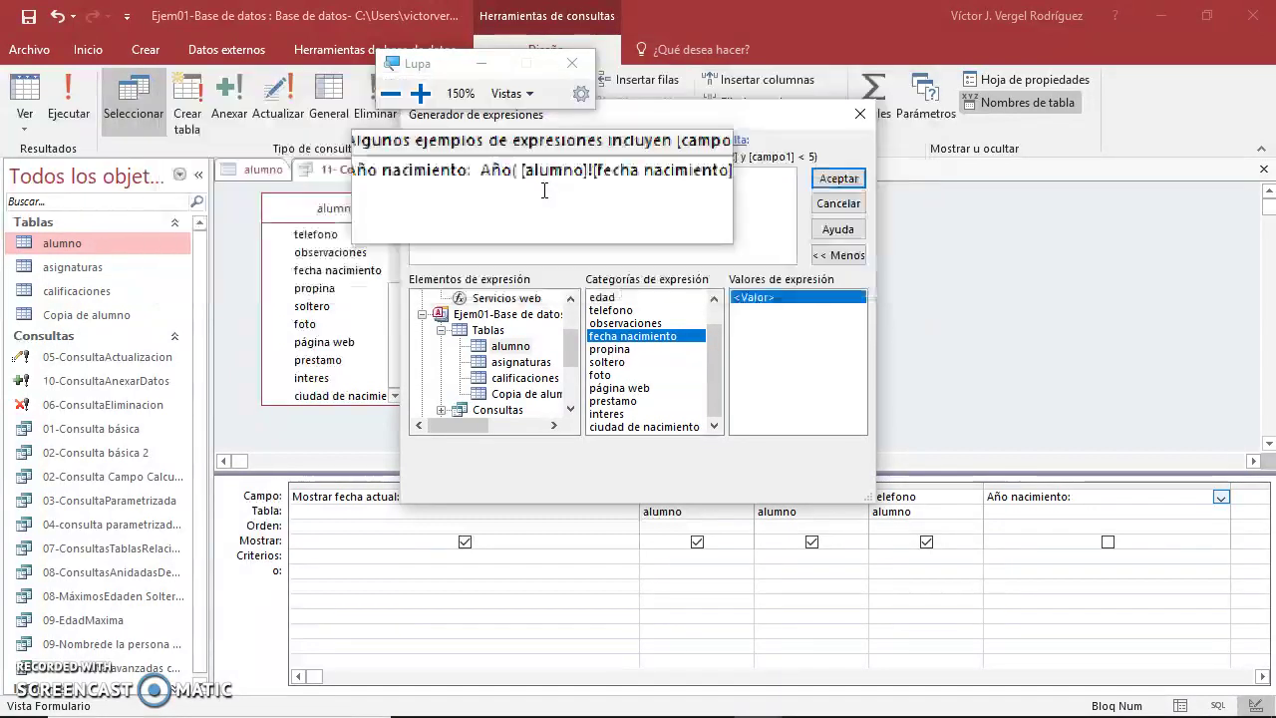
left_click(835, 180)
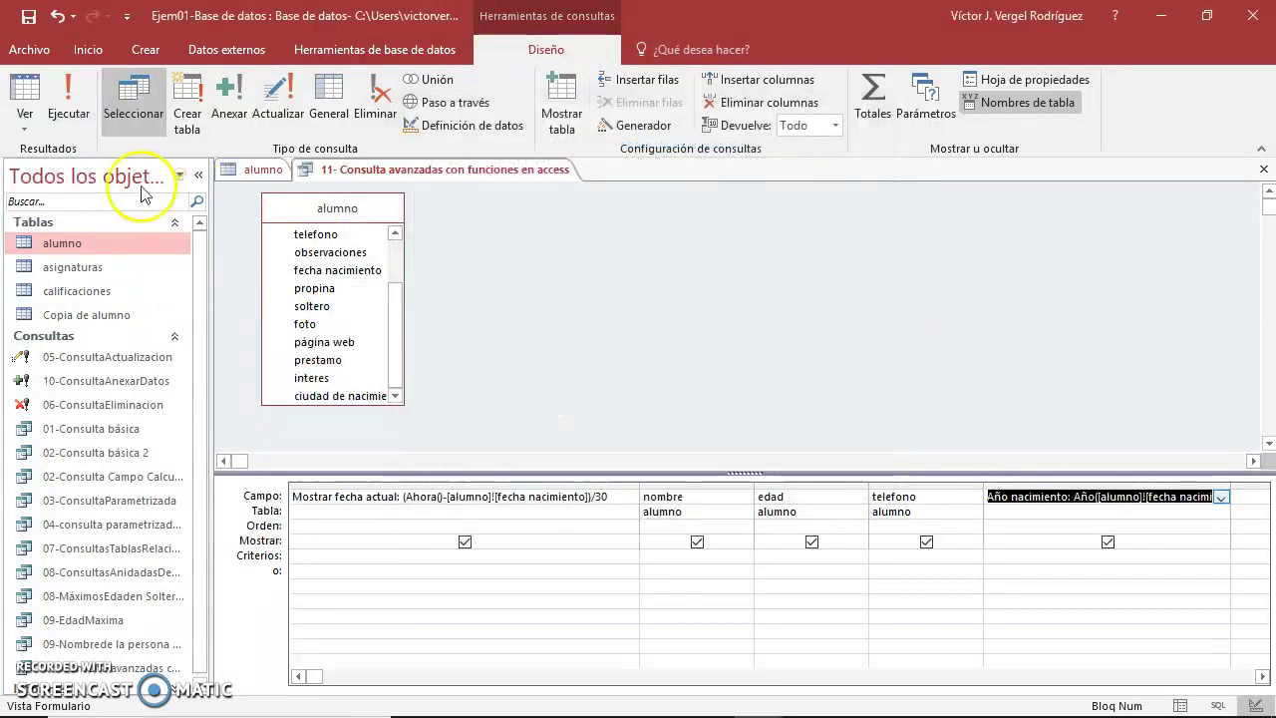
left_click(69, 97)
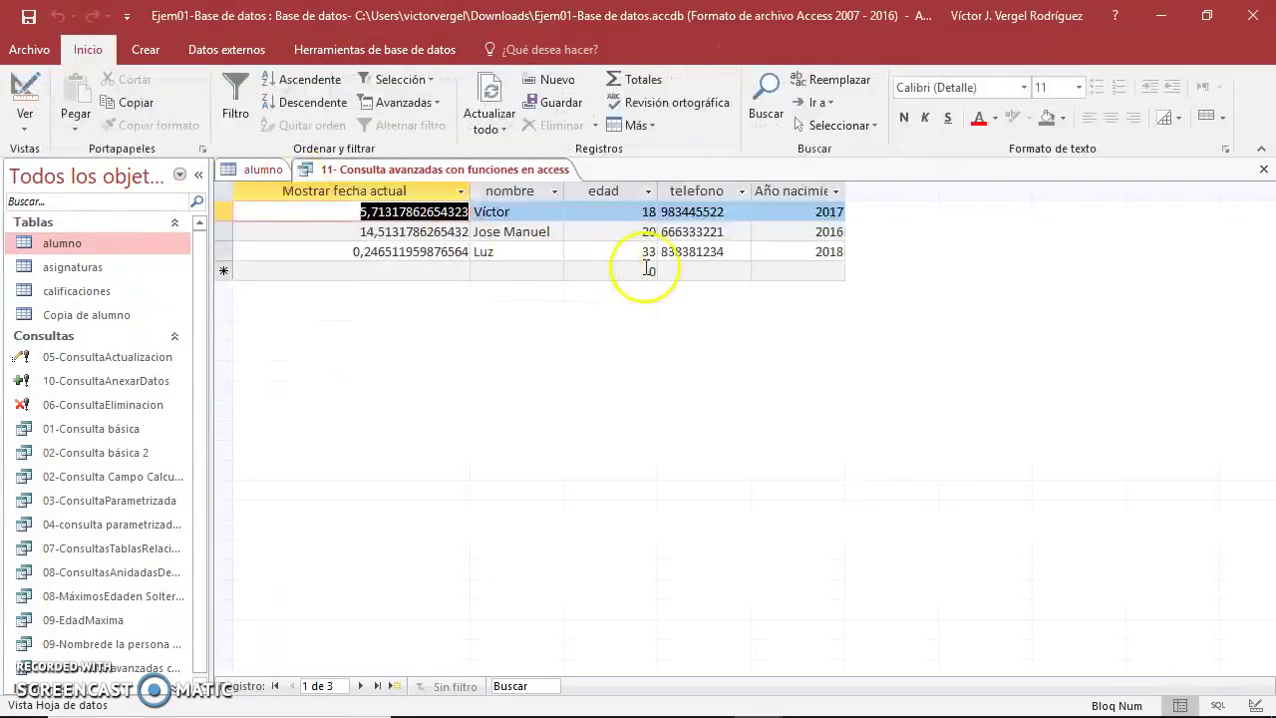
left_click(812, 191)
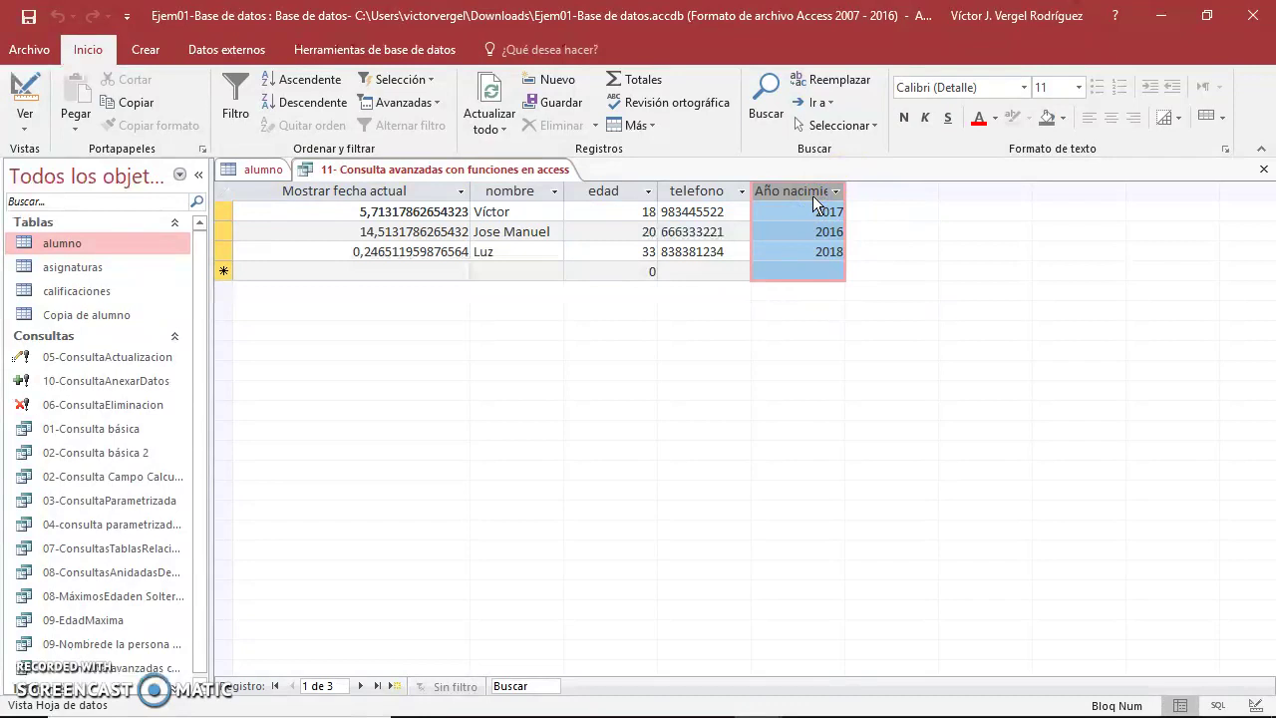
- Return to the query's design view and copy the full Año nacimiento field expression
left_click(25, 95)
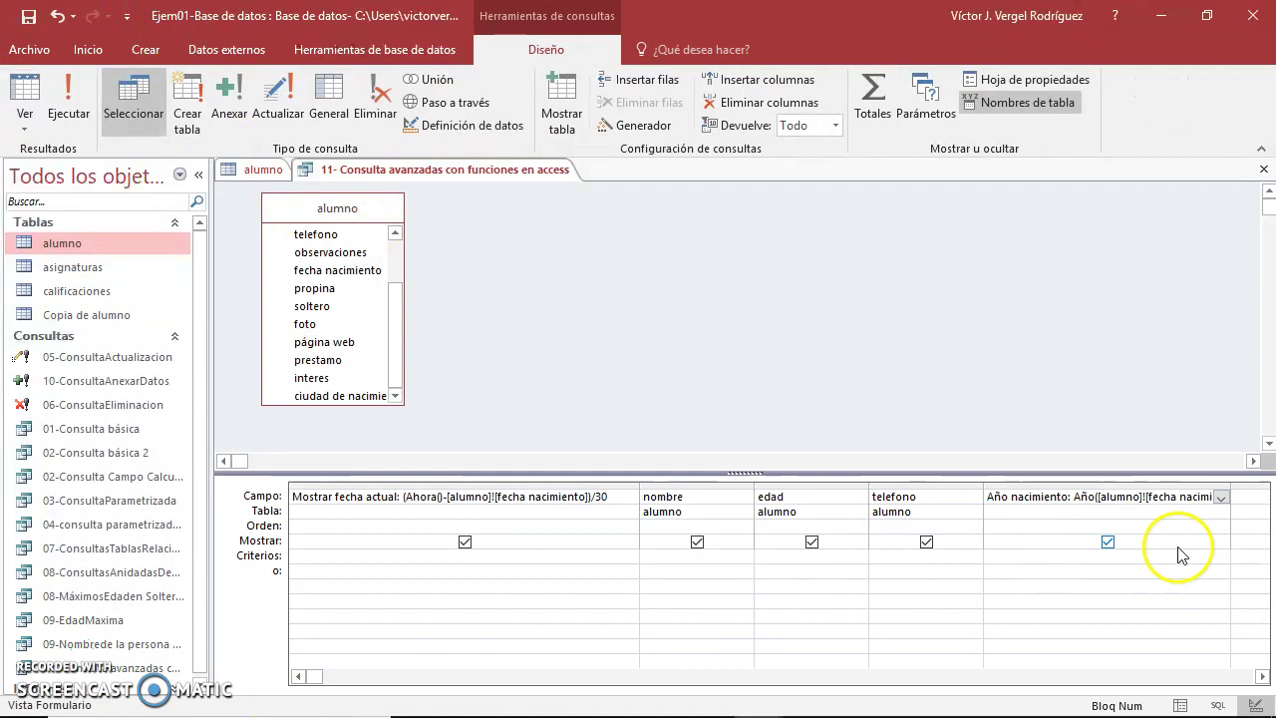
double_click(1015, 497)
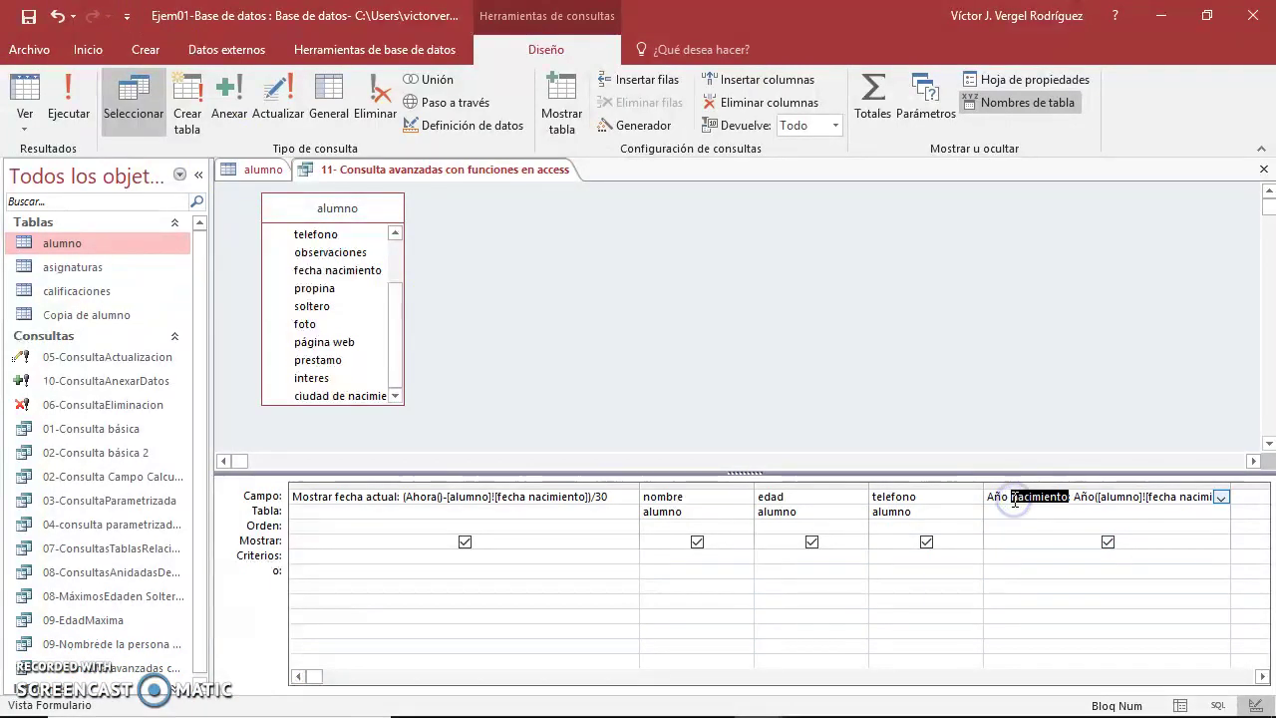
left_click_drag(995, 496, 1270, 496)
key("ctrl+c")
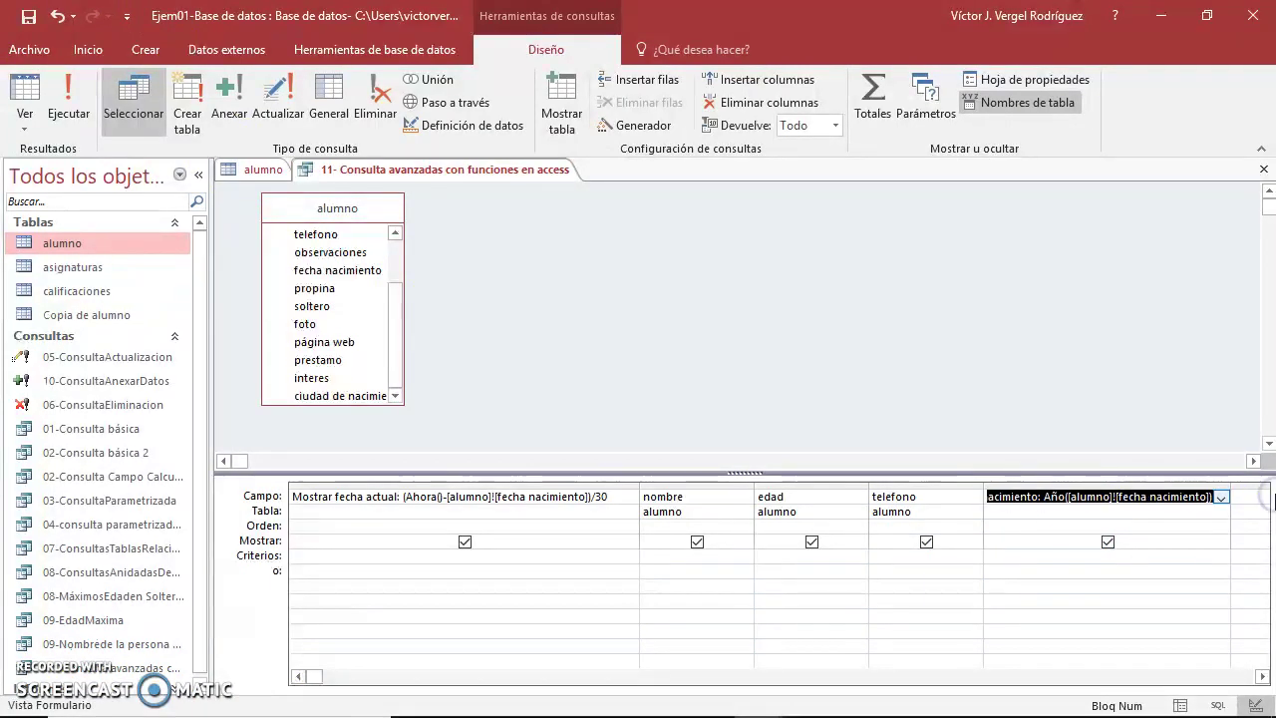
- Switch to Temario Access.docx in Word and add an "Ejemplo:" line with the copied expression below the Año() description
key("alt+Tab")
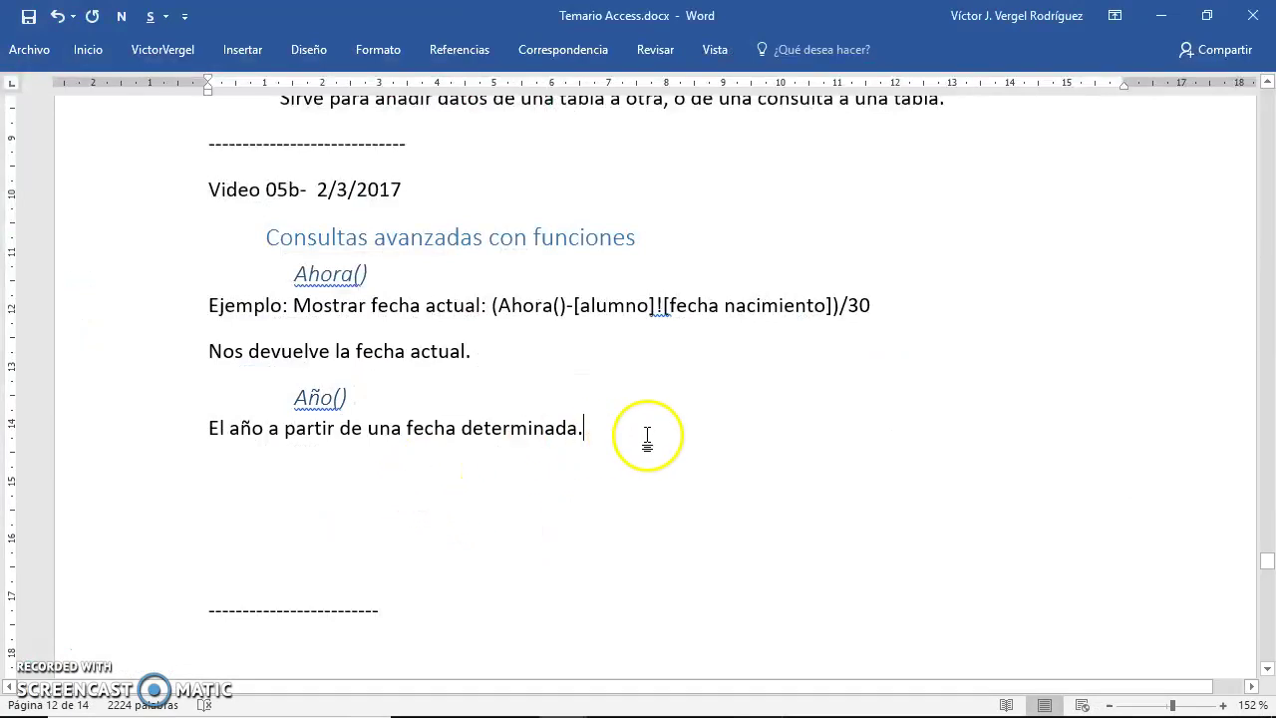
left_click(647, 435)
key("Return")
type("Ejemplo:")
key("ctrl+v")
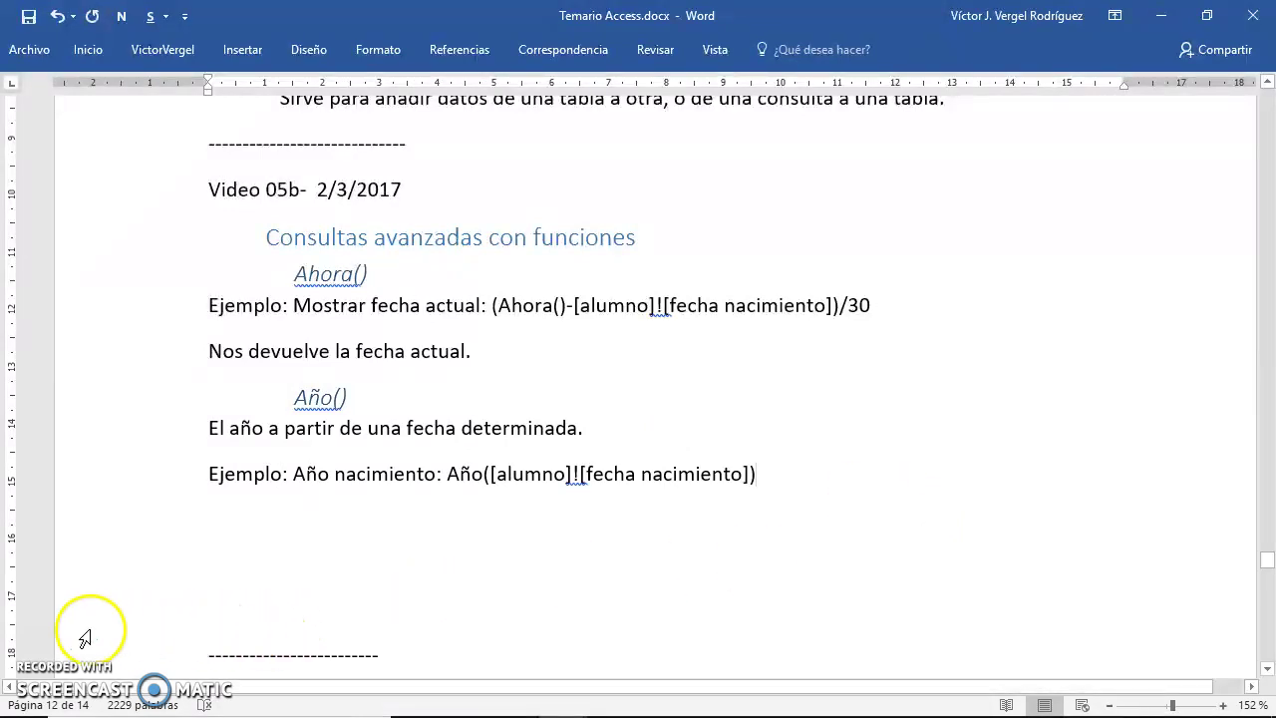
- Add a Redondear() heading in Título 3 style below the Año() example in Temario Access.docx
key("alt+Tab")
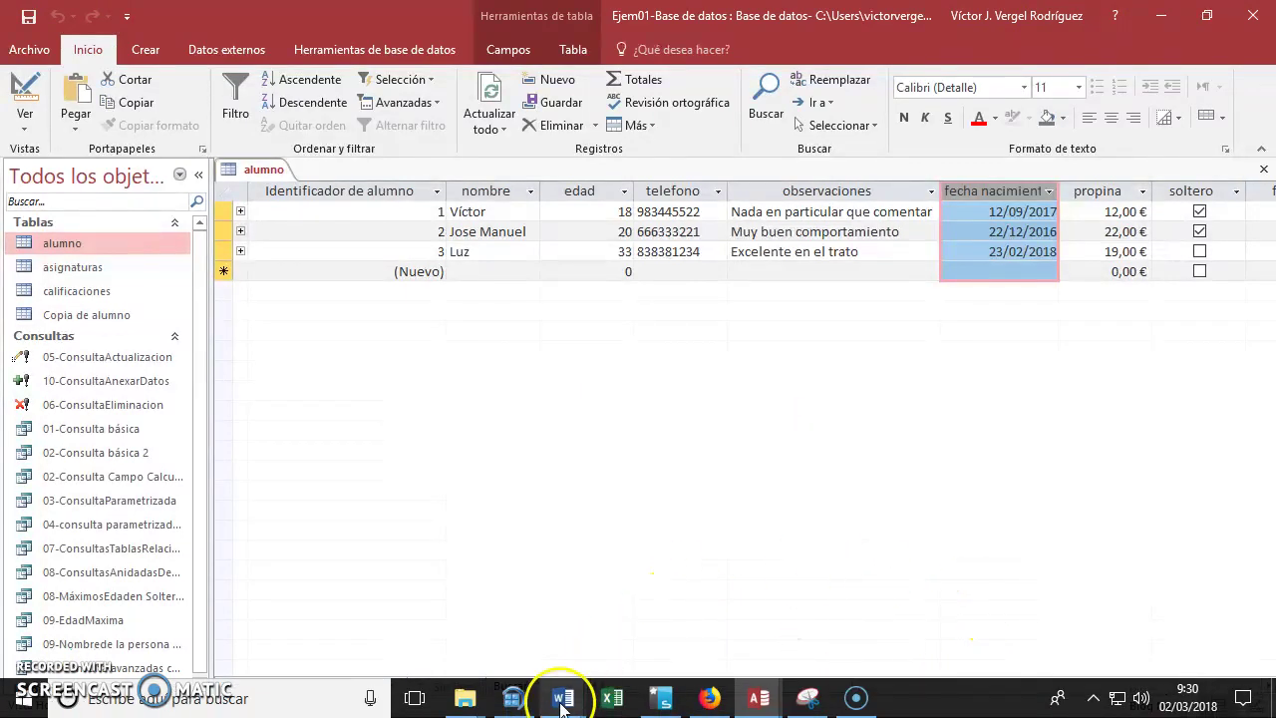
mouse_move(563, 698)
left_click(342, 604)
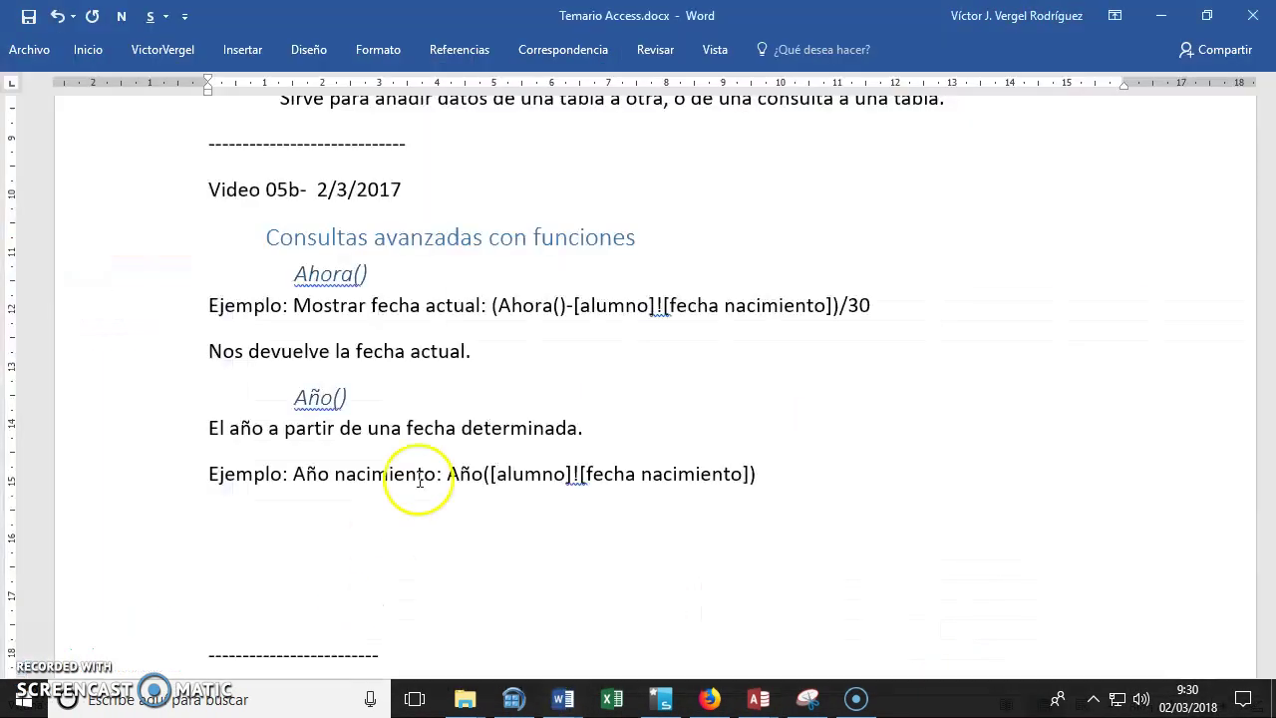
key("Return")
type("R")
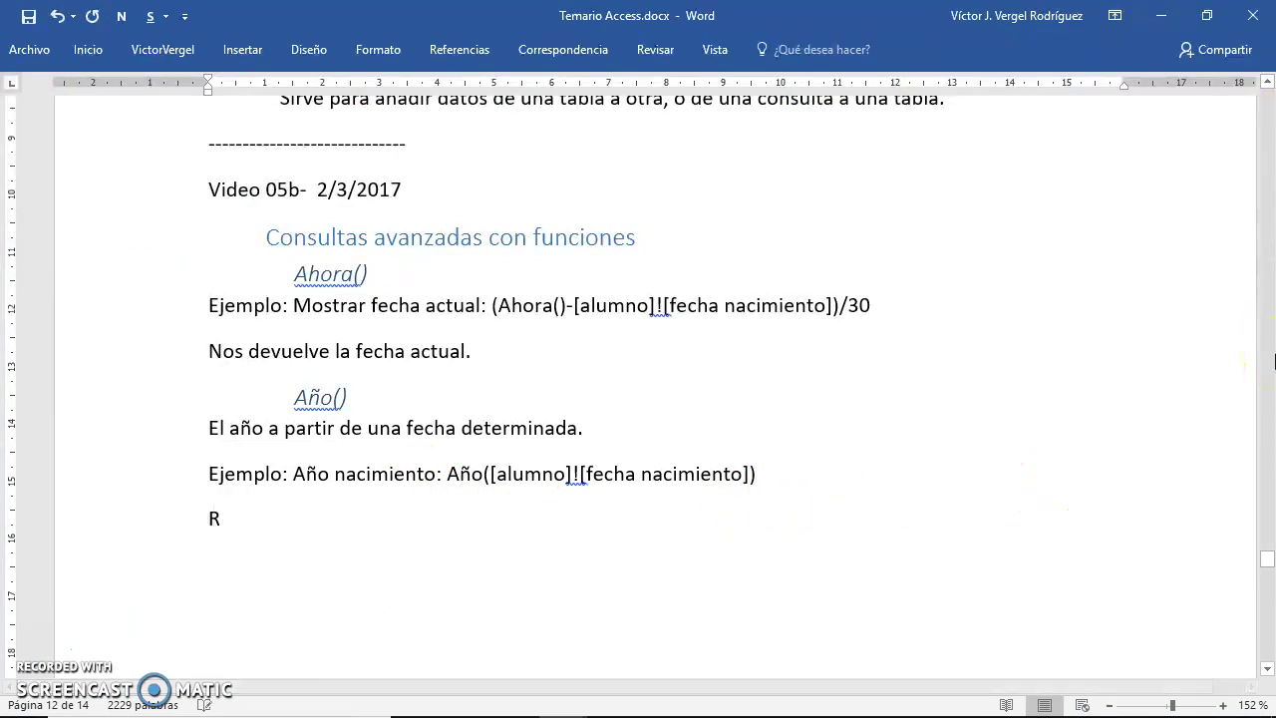
type("edondear()")
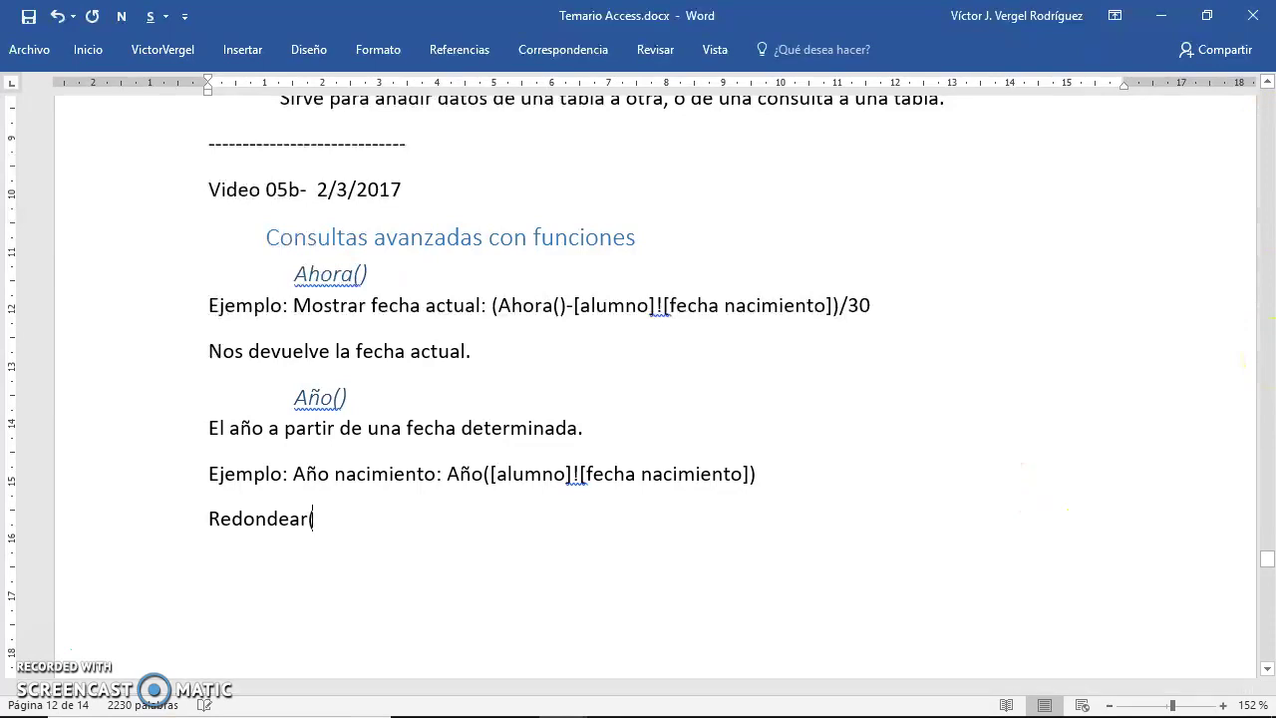
left_click(88, 49)
left_click(969, 105)
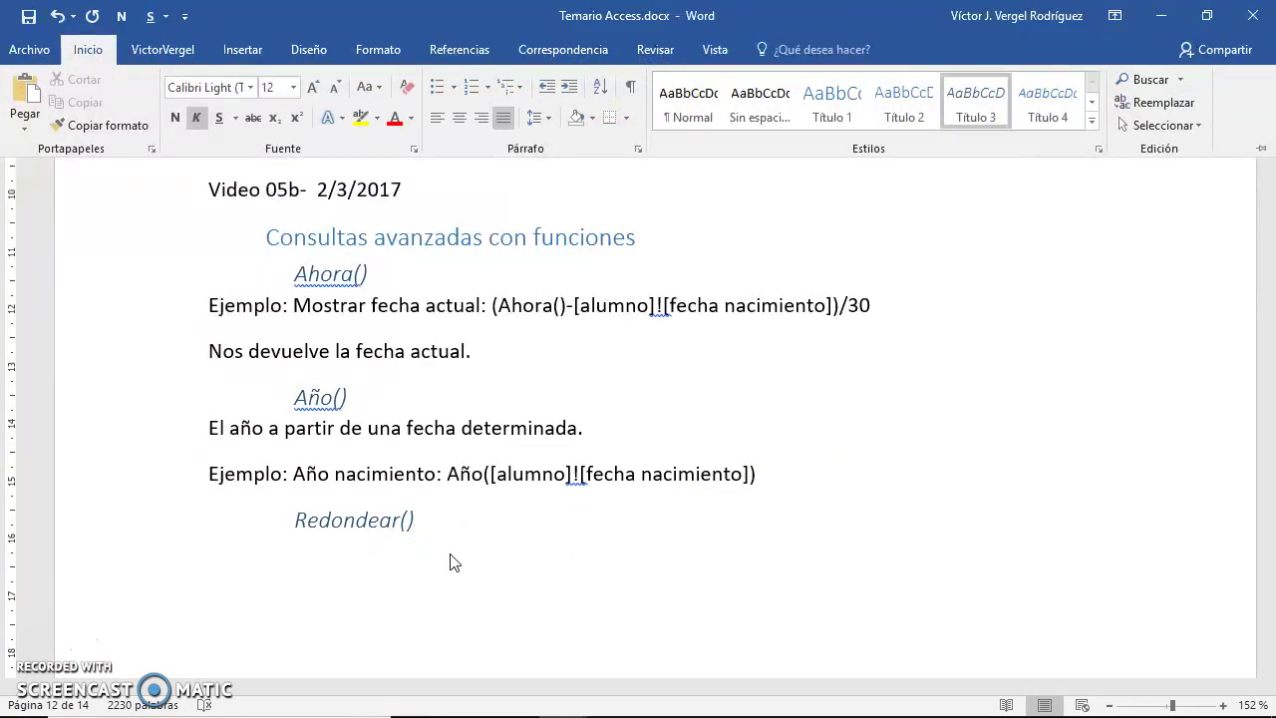
- Describe Redondear() below its heading: "Redondea un valor numérico al número de decimales que le indiquemos en un según parámetro que recibe la función."
left_click(242, 541)
type("Re")
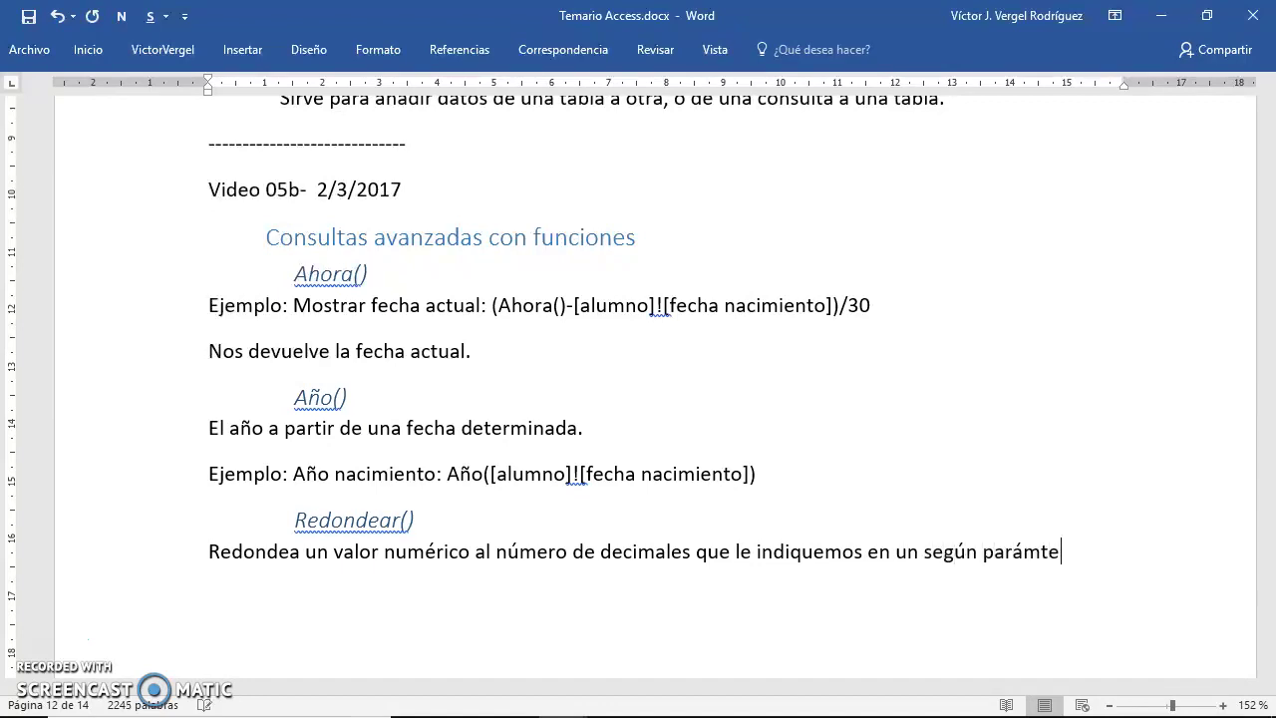
type("recibe la función.")
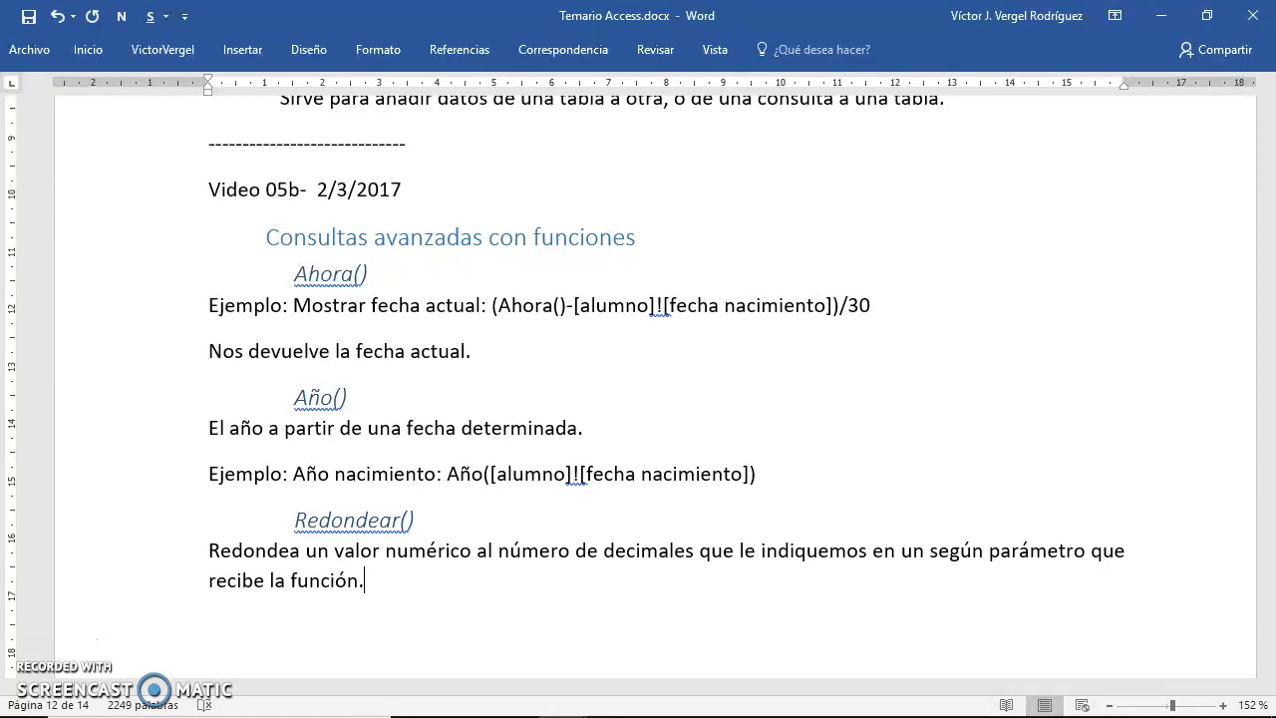
- Switch to Access and set propina in the alumno table to 12,50, 22,23 and 19,12 for the first, second and third records
key("alt+Tab")
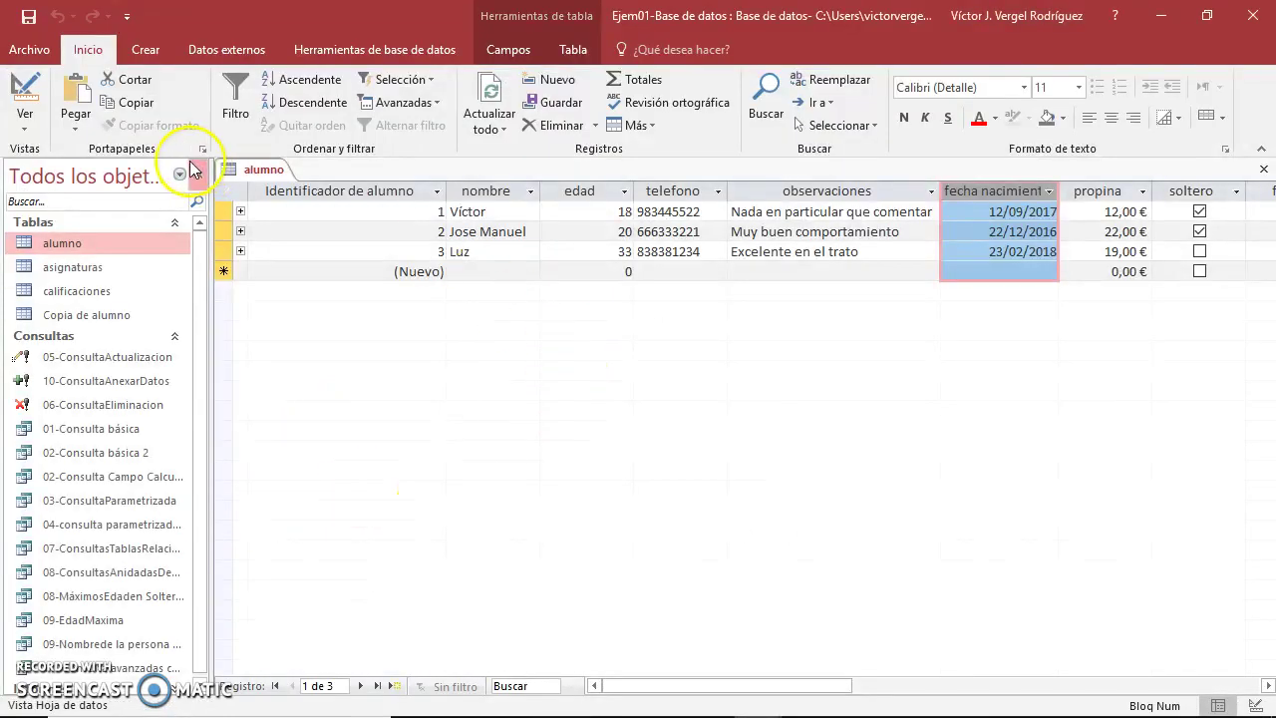
double_click(1133, 212)
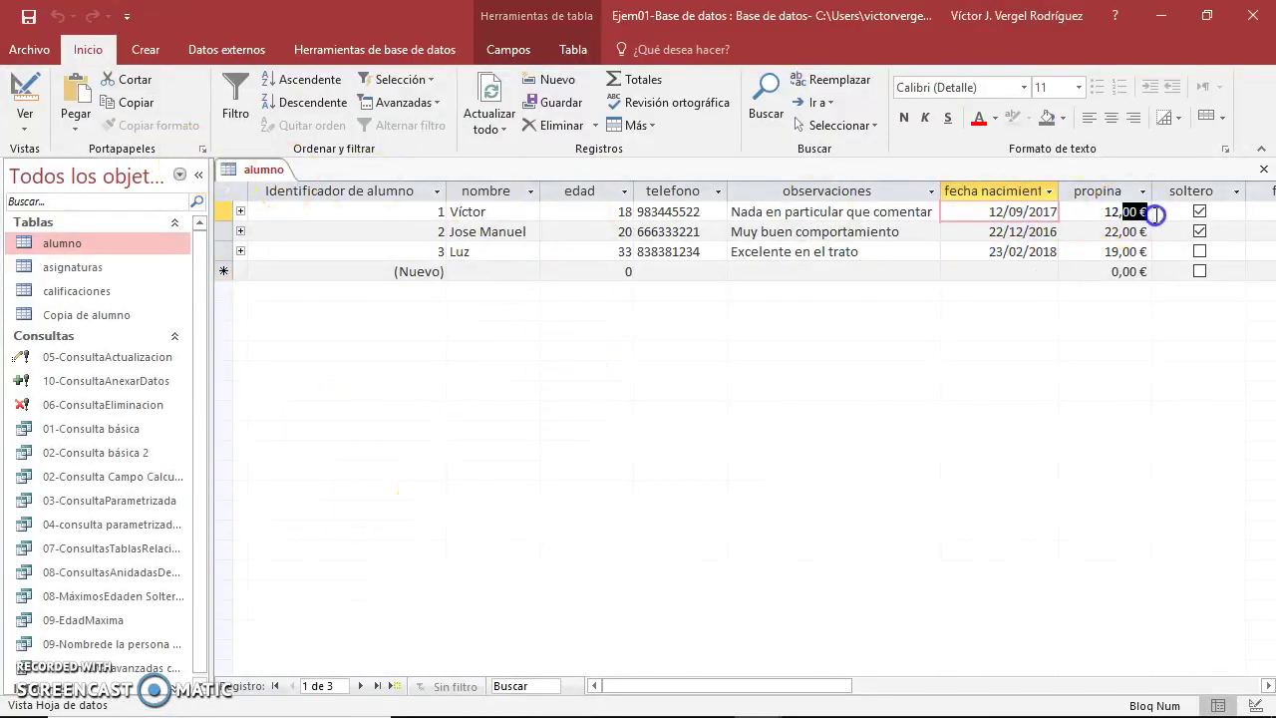
type("5")
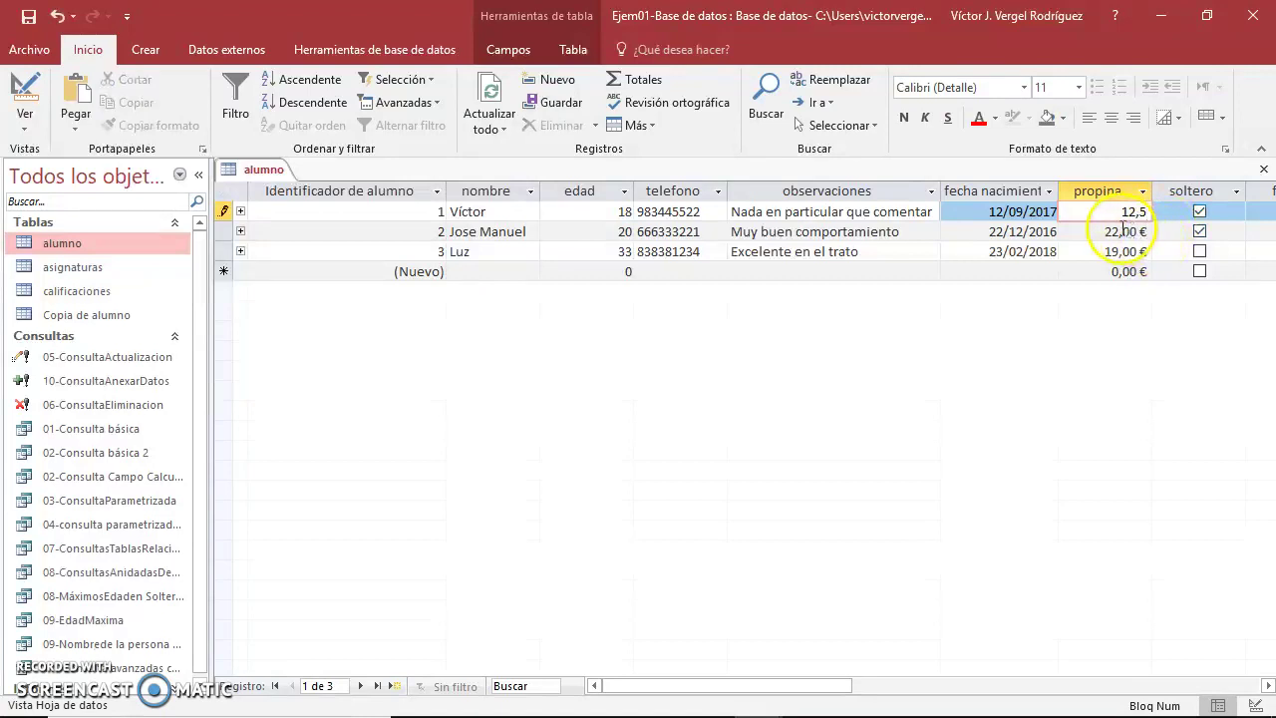
double_click(1134, 233)
type("23")
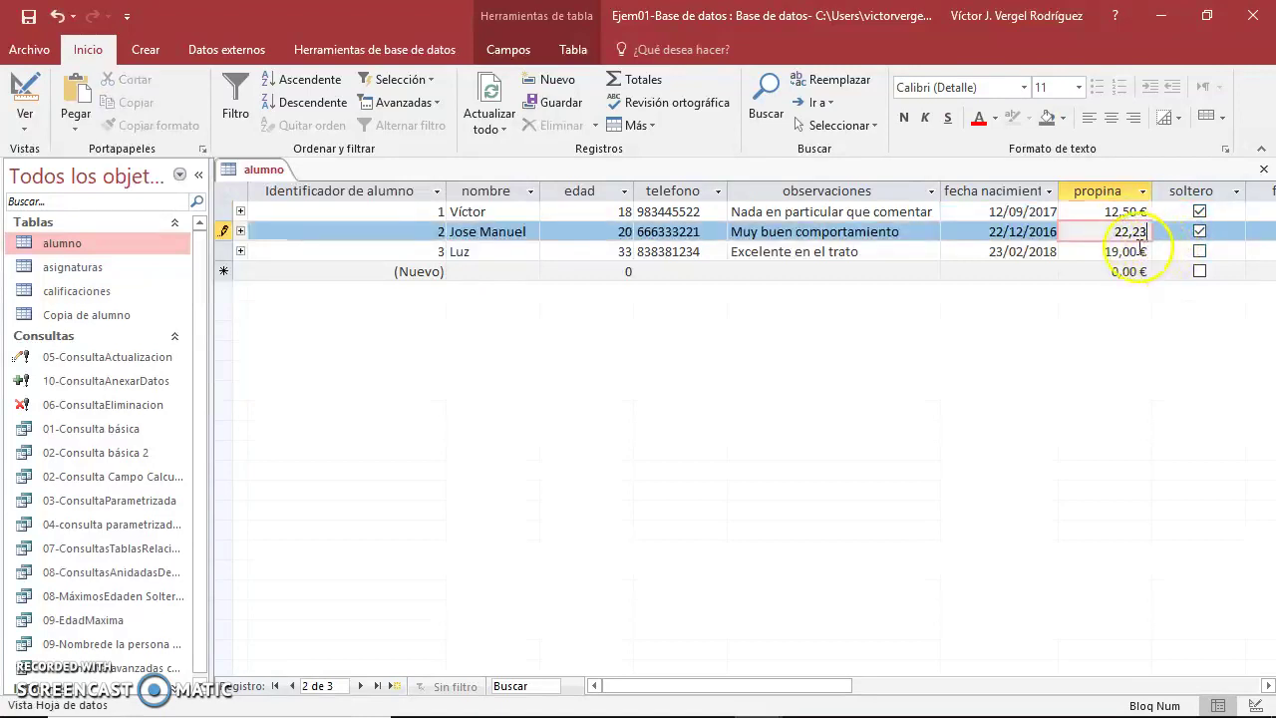
double_click(1126, 252)
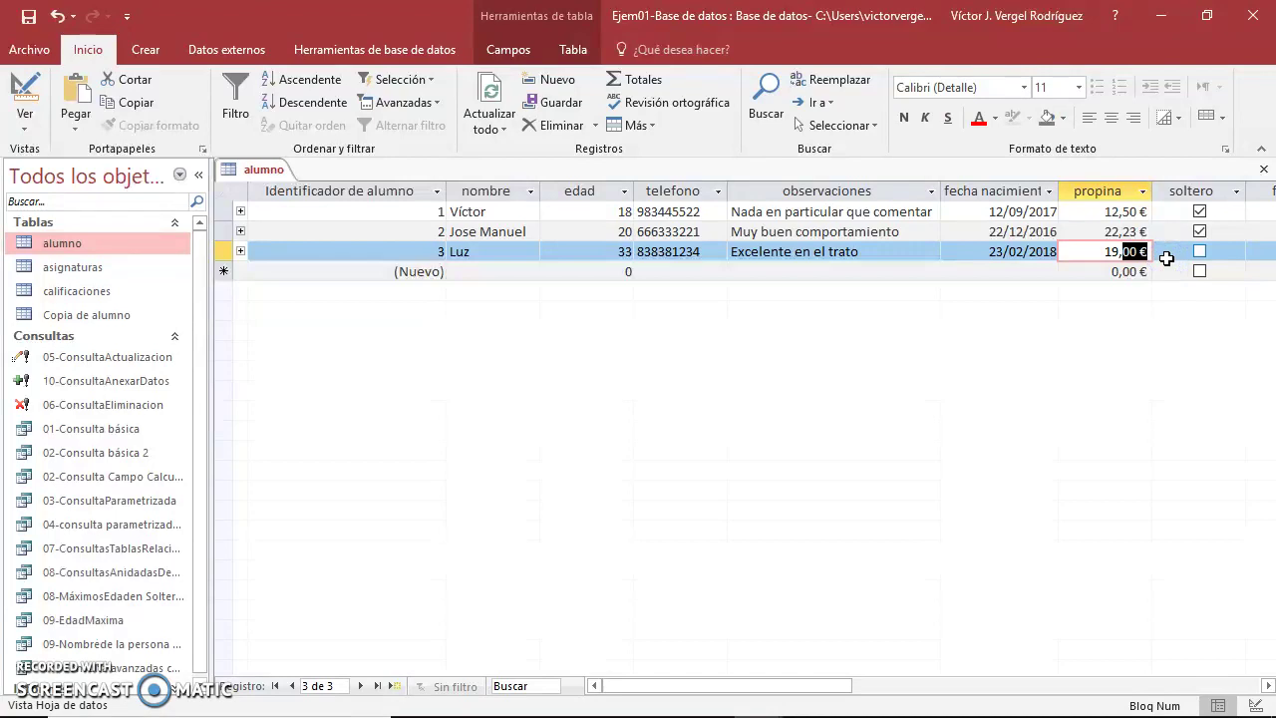
type("19,12")
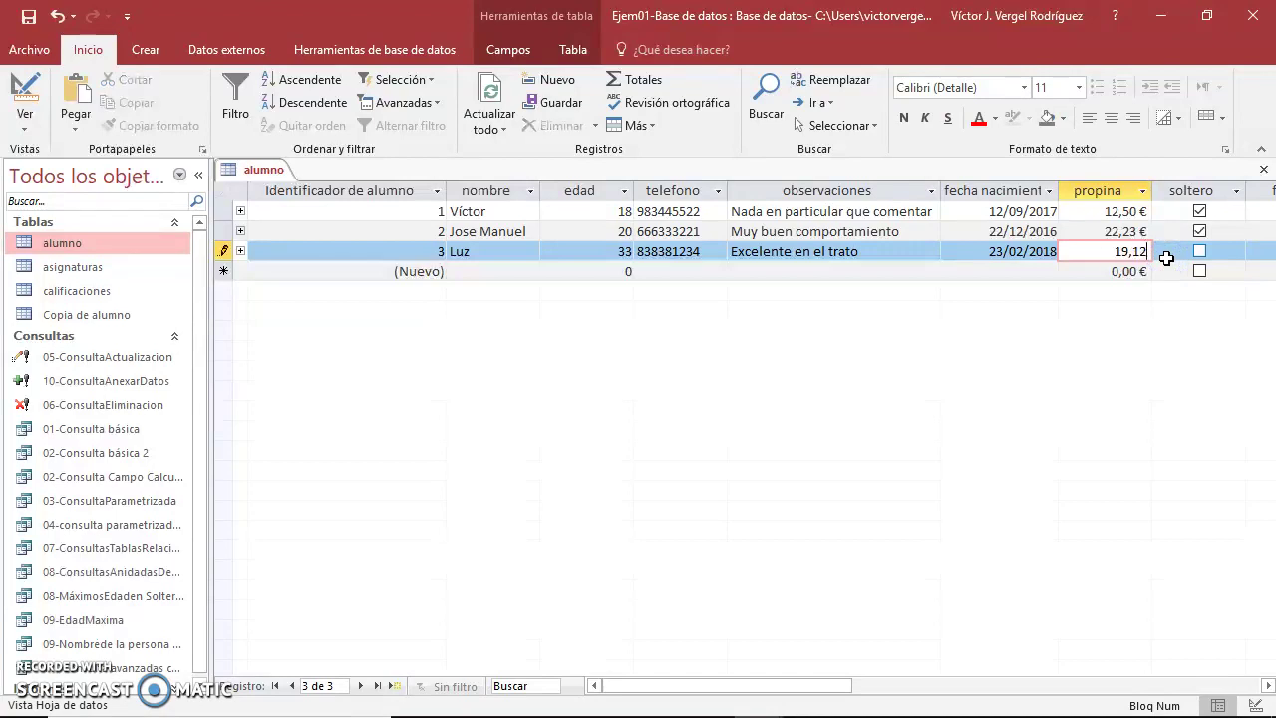
left_click(1027, 251)
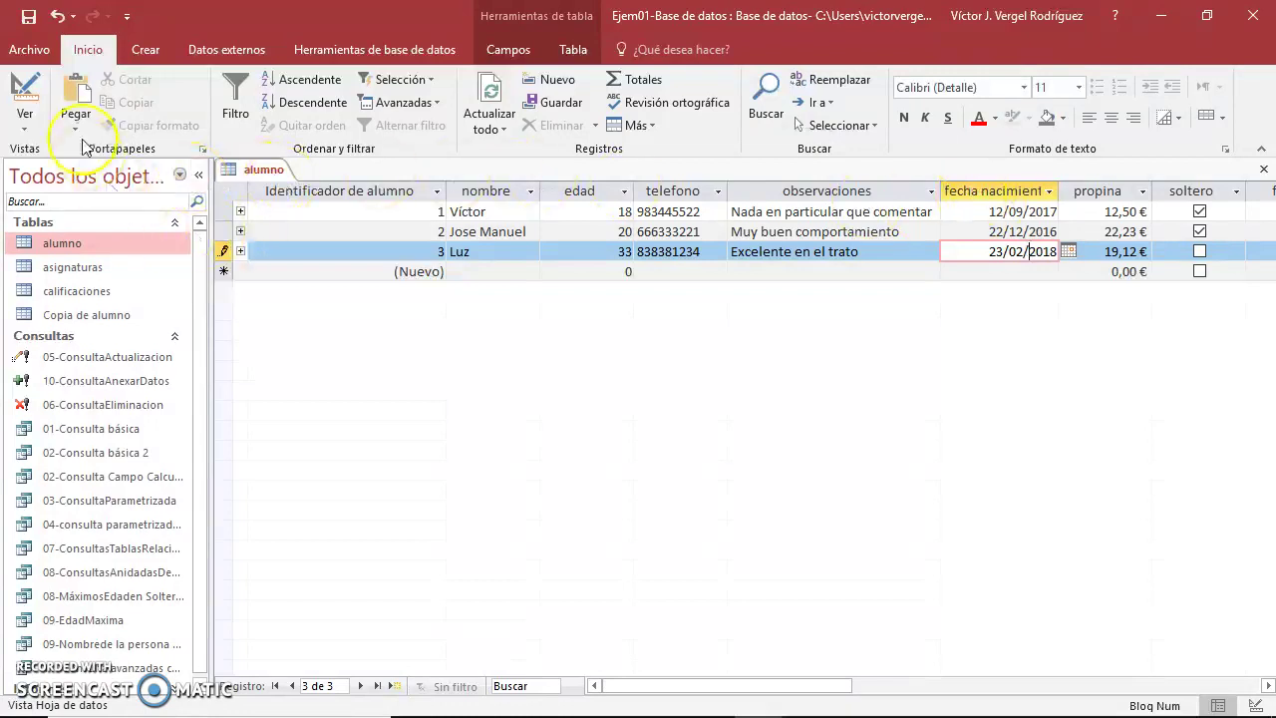
- Create a new query in design view from the alumno table and add the nombre and edad fields
left_click(146, 50)
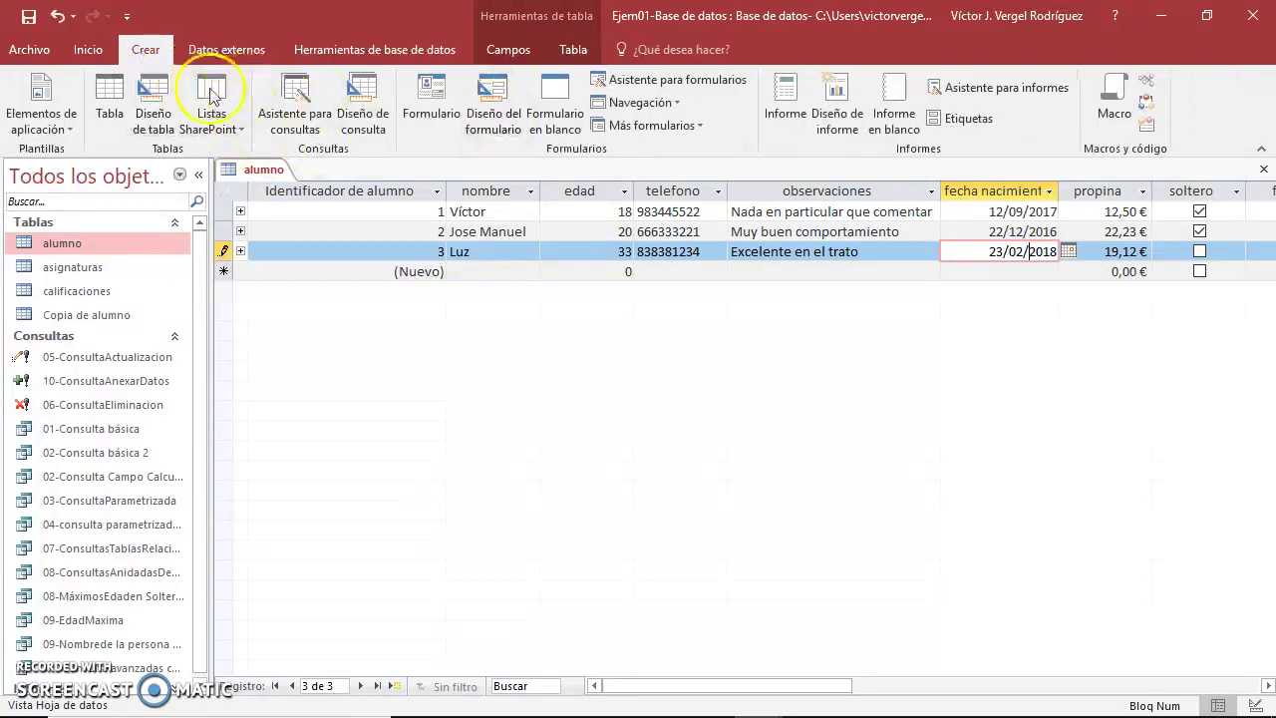
left_click(362, 106)
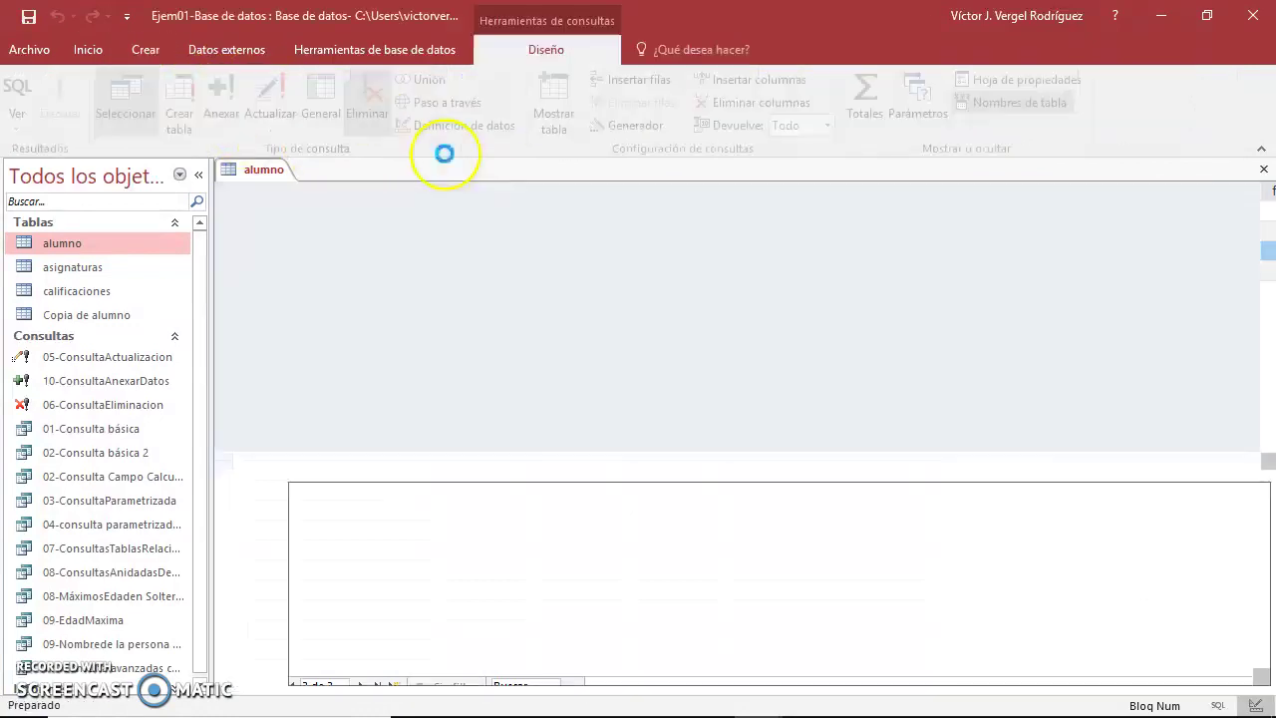
double_click(512, 277)
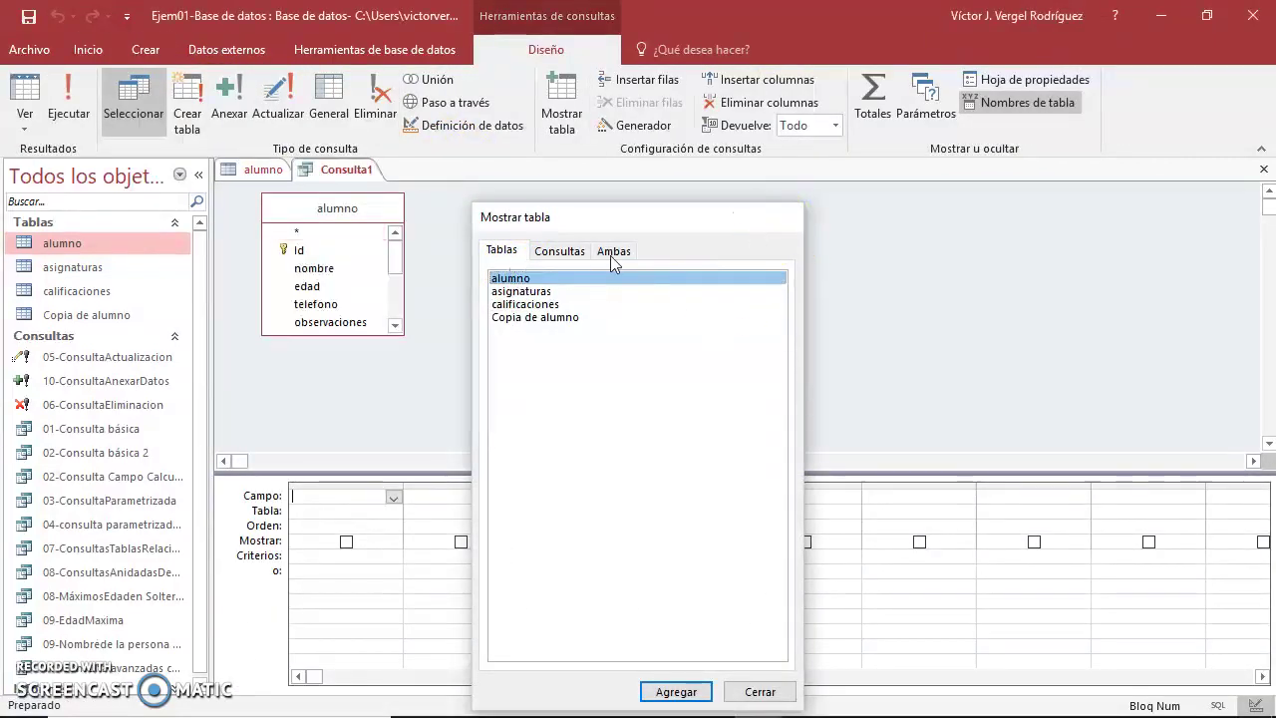
key("Escape")
left_click_drag(359, 334, 336, 448)
double_click(317, 268)
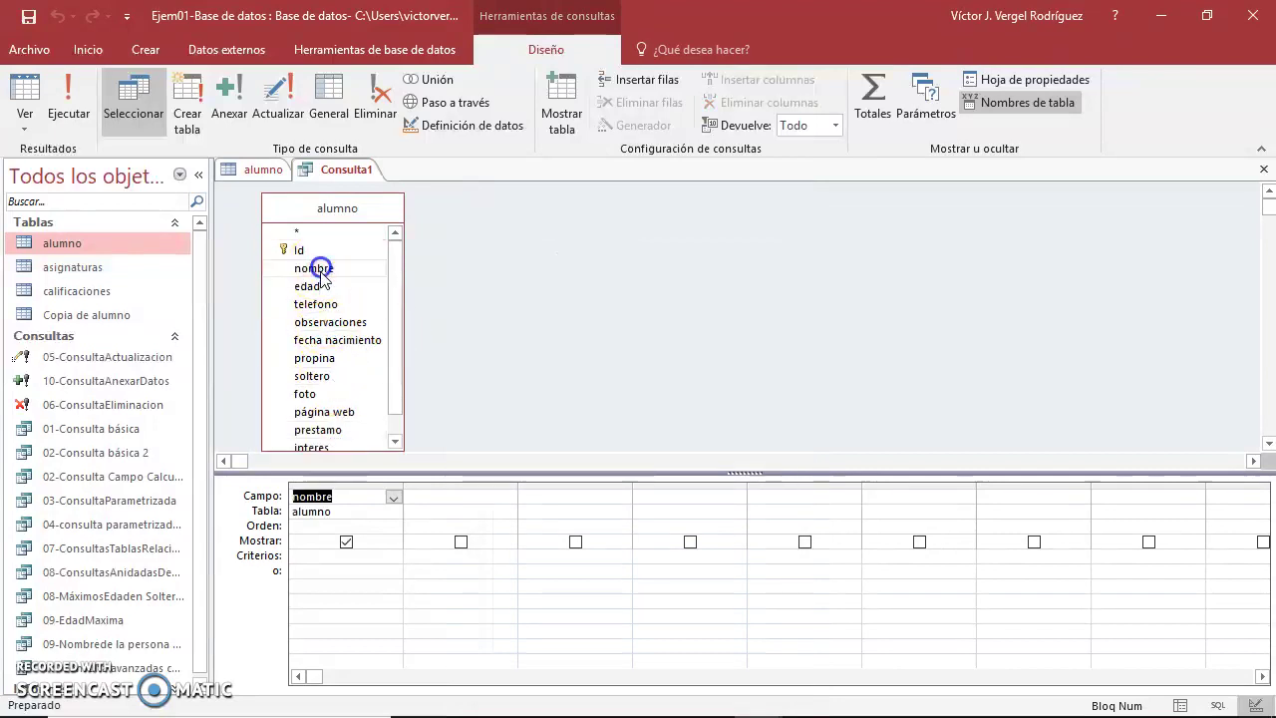
double_click(309, 286)
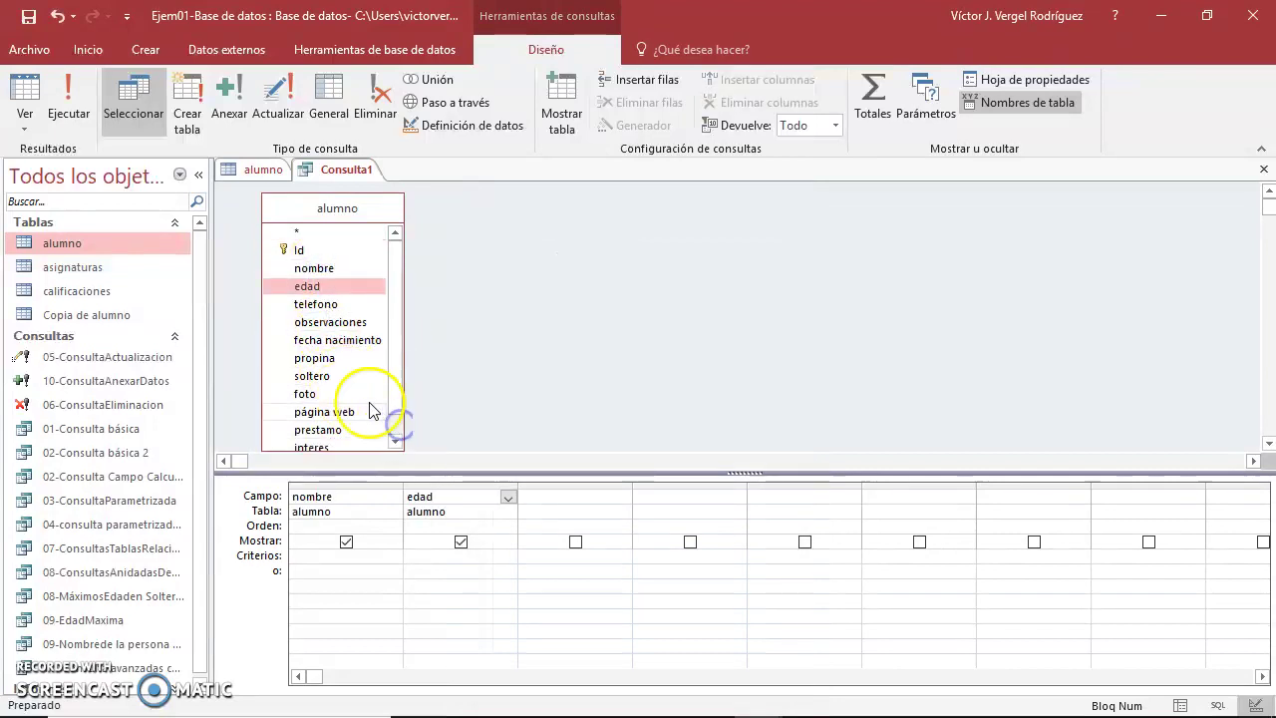
- Start a calculated field labelled "Propina 1 decimal:" in the third query column and widen that column
left_click(541, 482)
left_click(548, 498)
type("Pr")
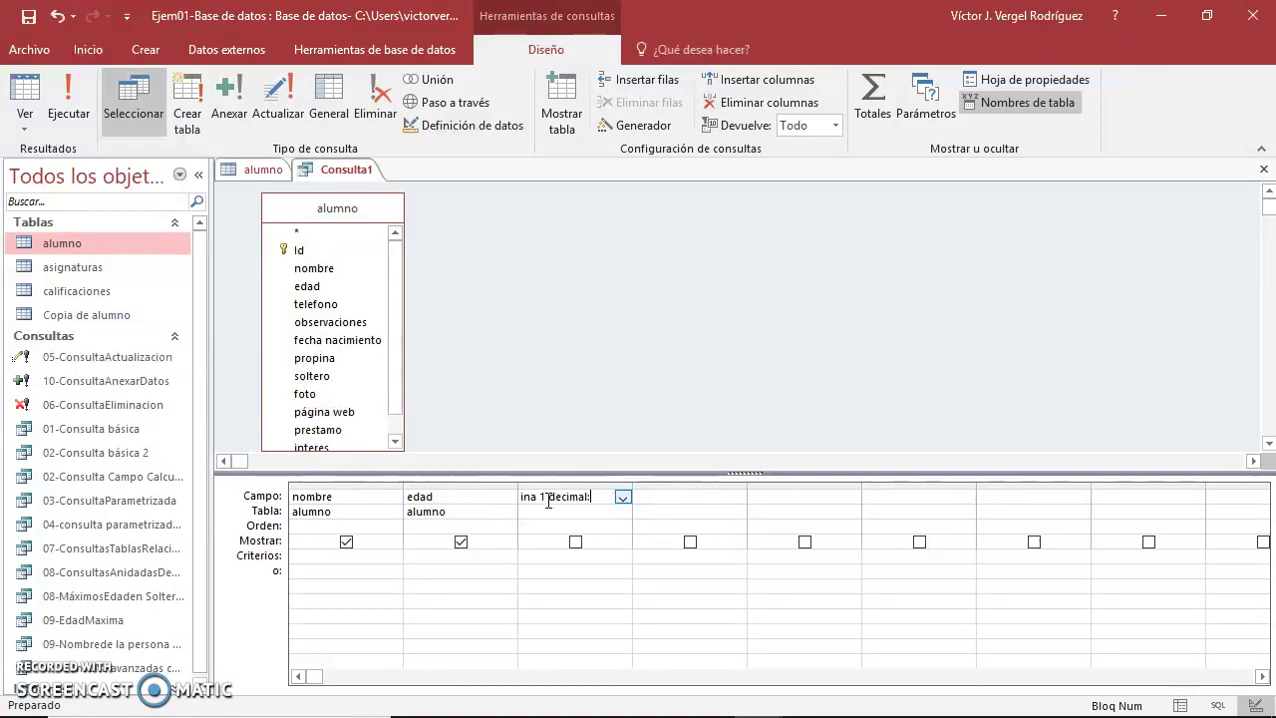
left_click_drag(632, 493, 865, 516)
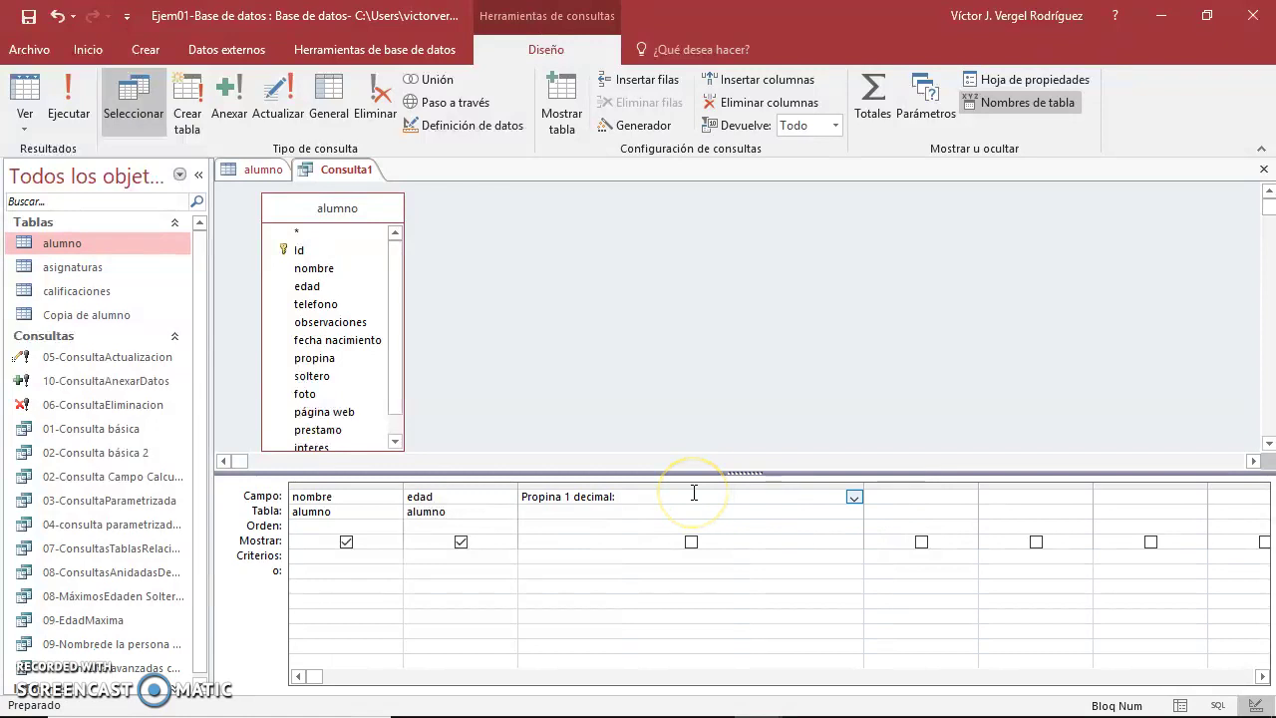
- Open the expression builder for the Propina 1 decimal field and insert the built-in Matemáticas function Redondear, removing the leftover placeholder before it
right_click(693, 495)
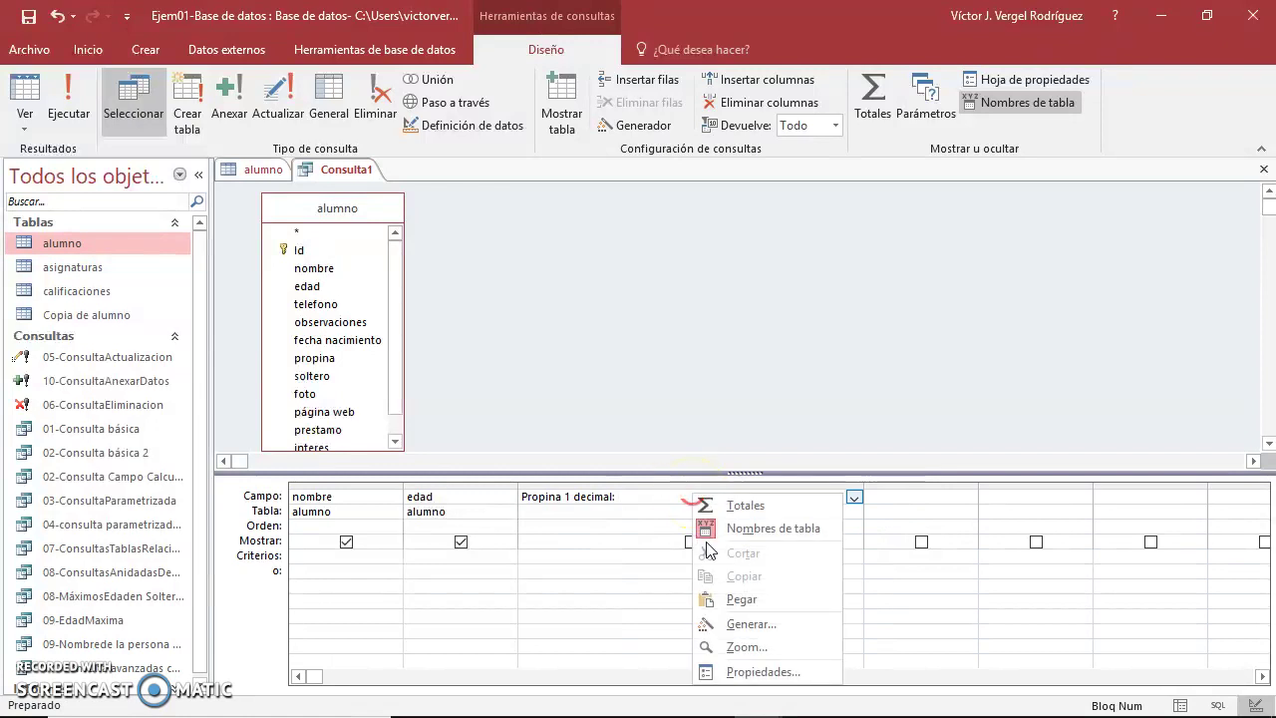
left_click(700, 621)
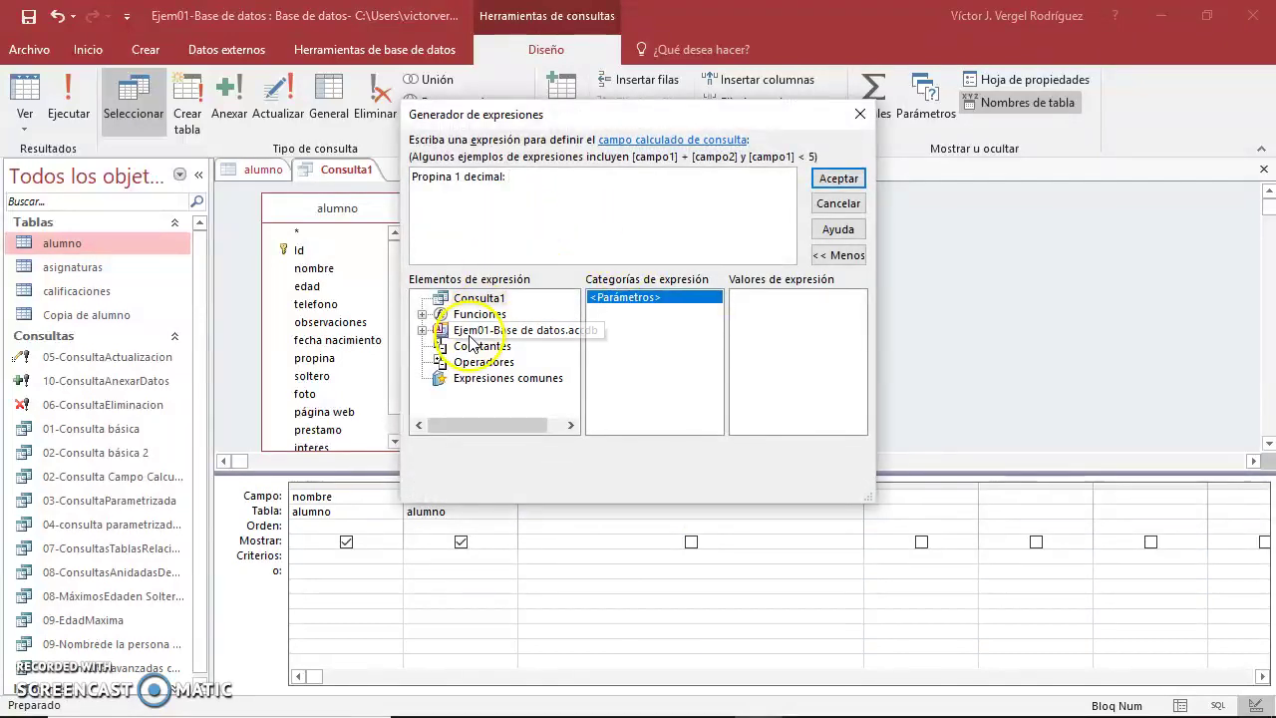
left_click(421, 314)
left_click(488, 330)
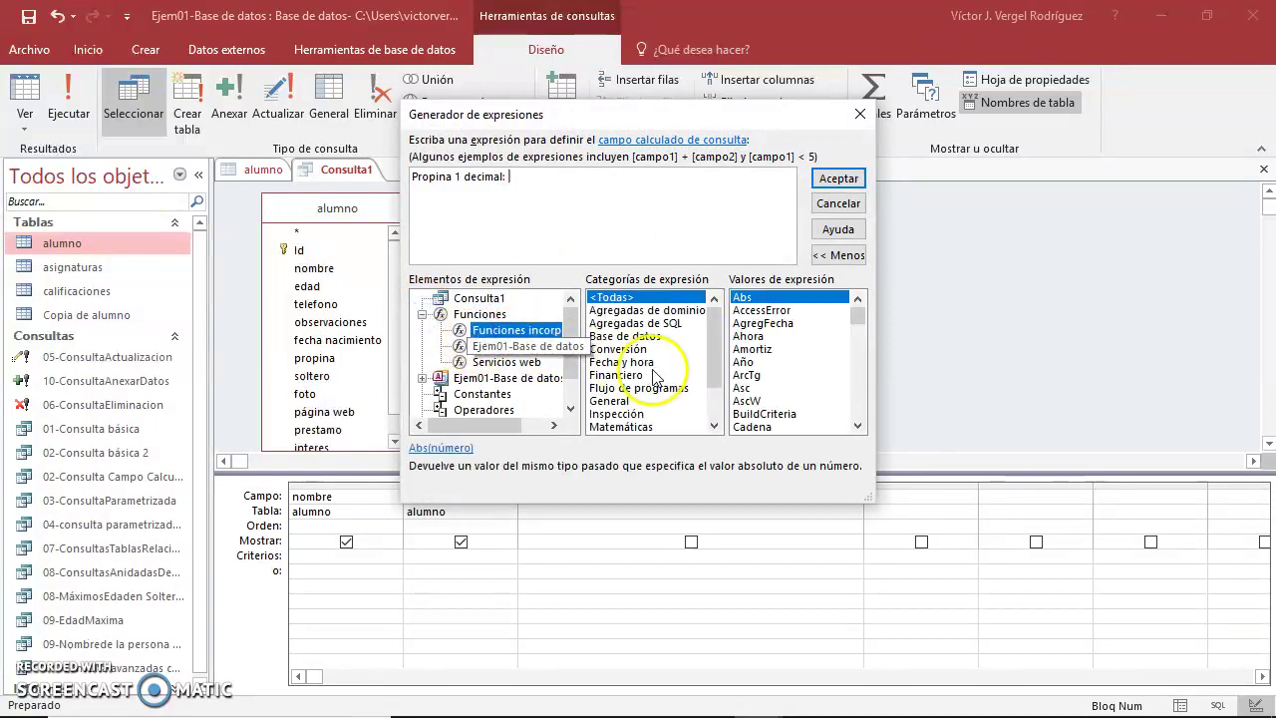
left_click(620, 426)
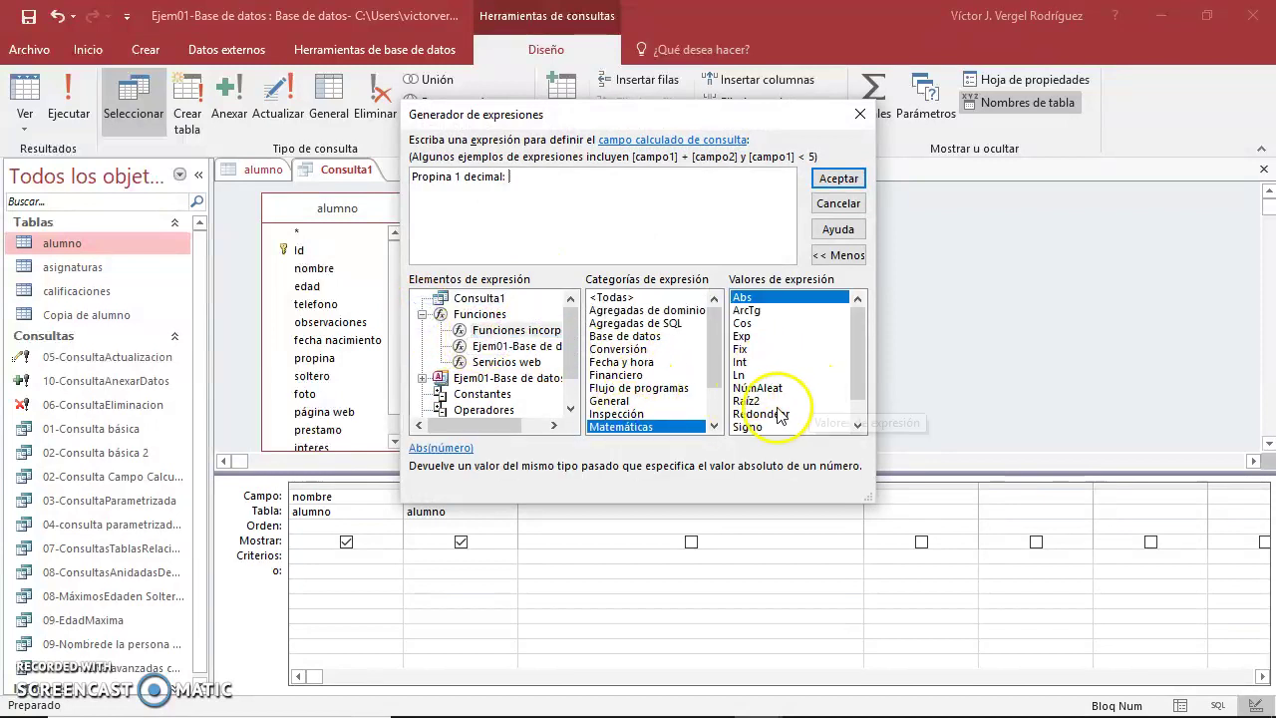
left_click(755, 387)
double_click(760, 413)
left_click(527, 176)
key("Delete")
- Complete the expression as Redondear([propina]; 1), magnify it for review, and accept it into the query
left_click(596, 176)
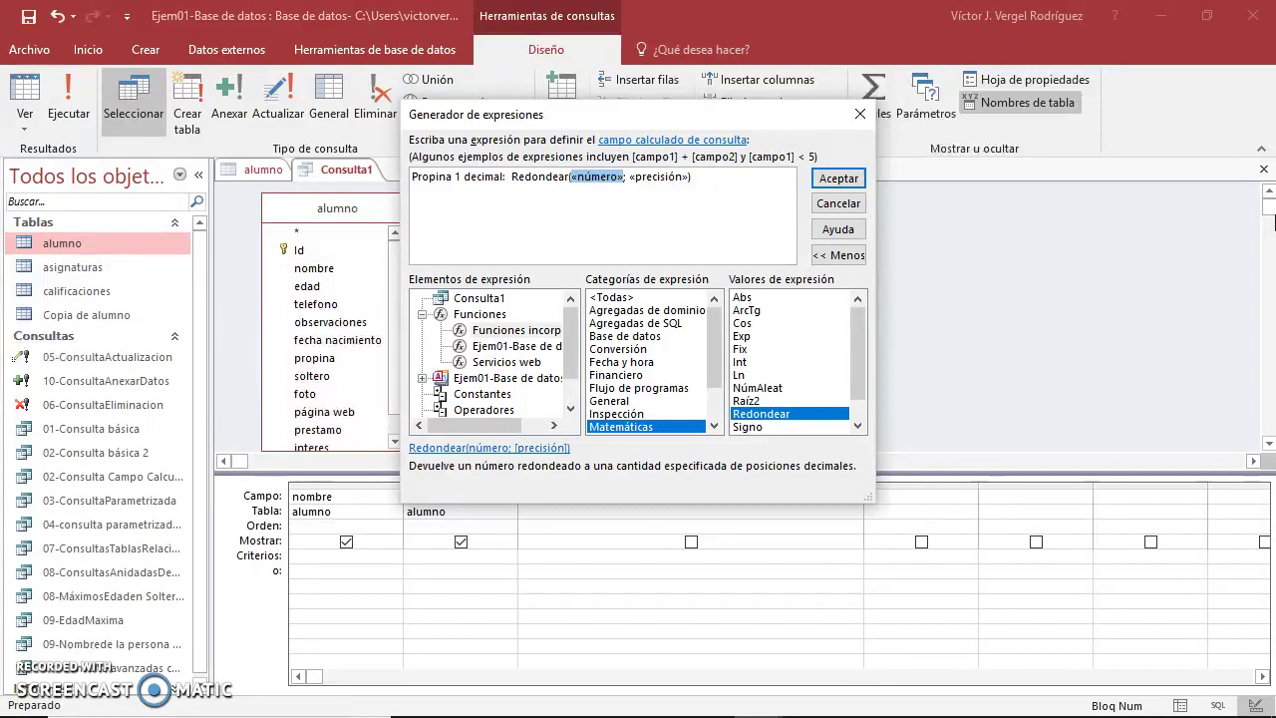
type("[propina")
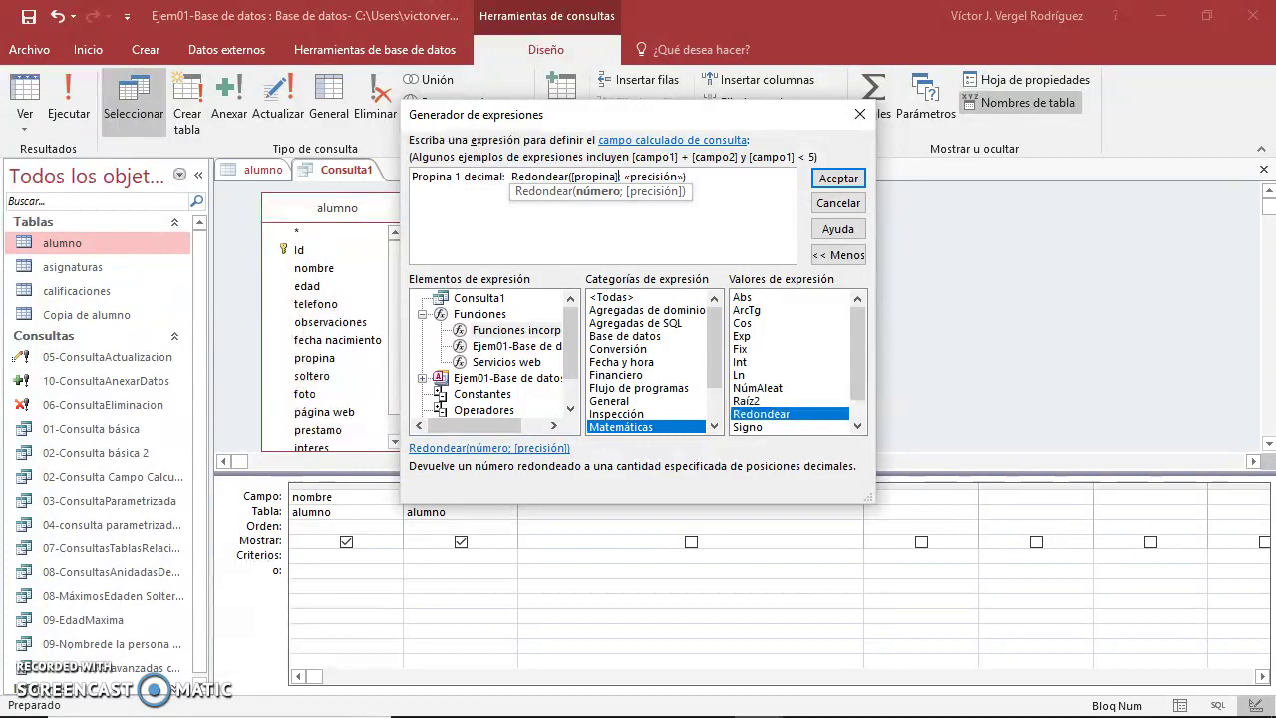
left_click(654, 176)
type("1")
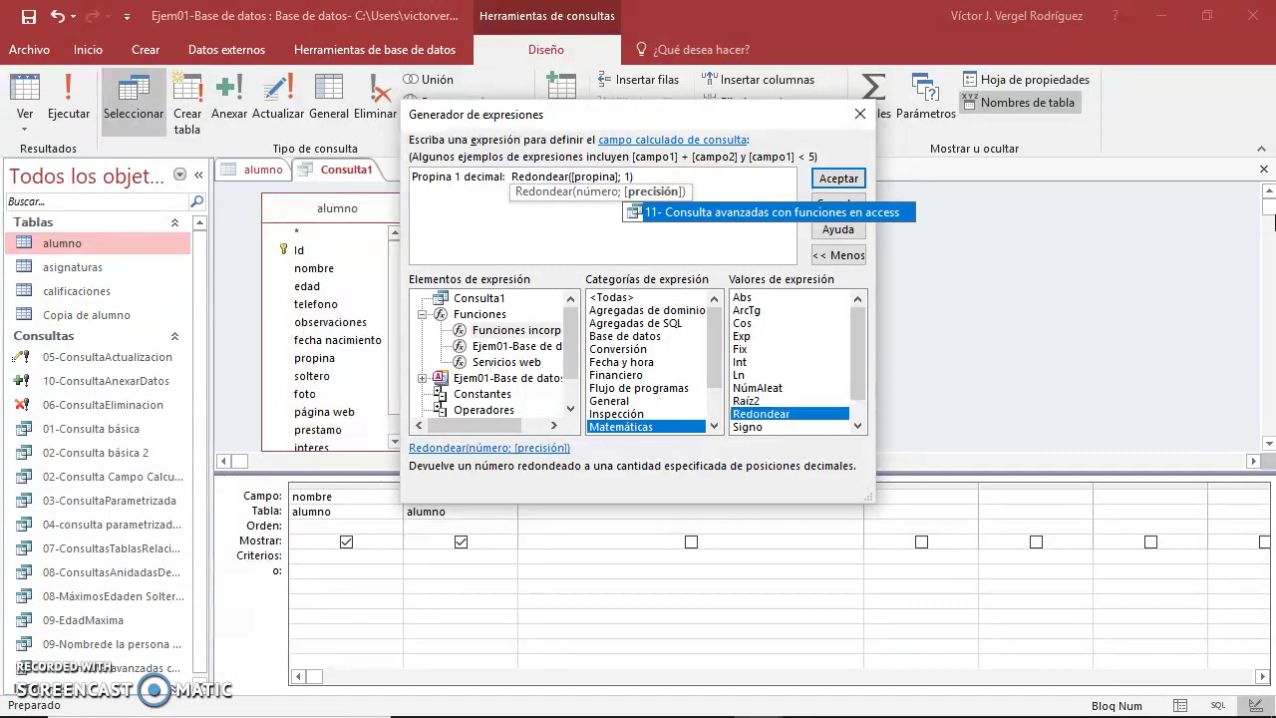
key("super+plus")
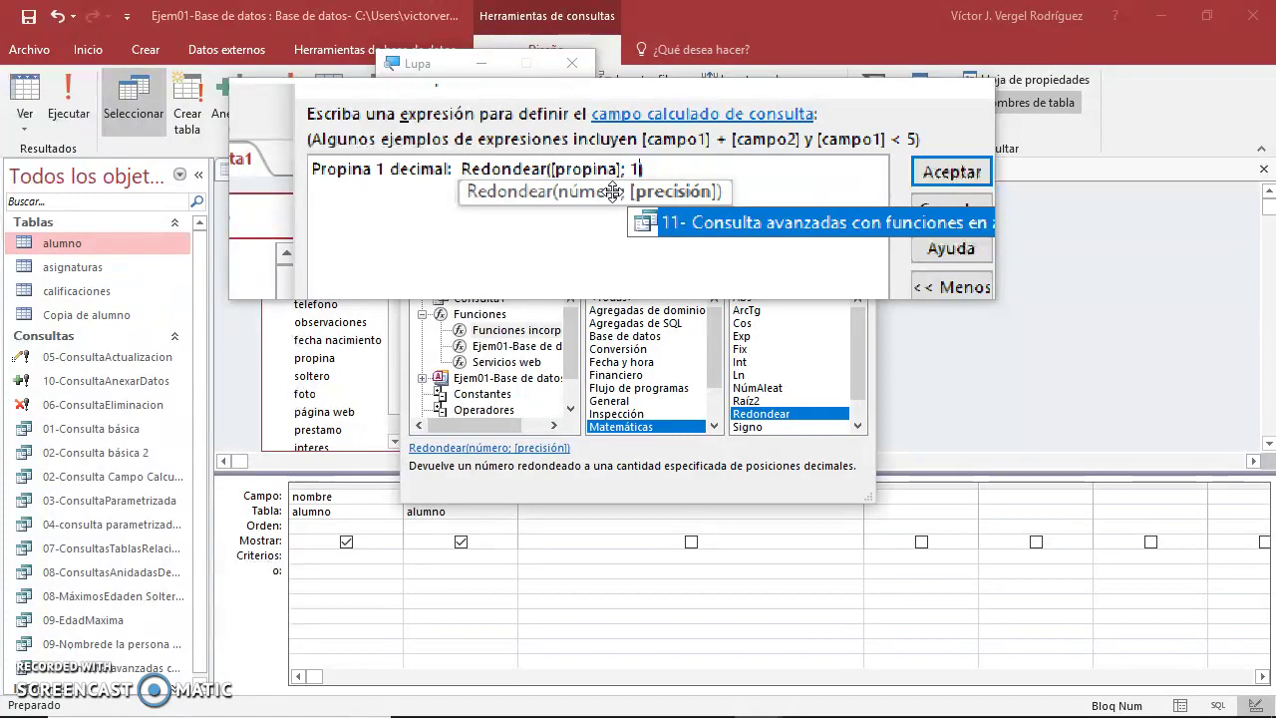
left_click(870, 163)
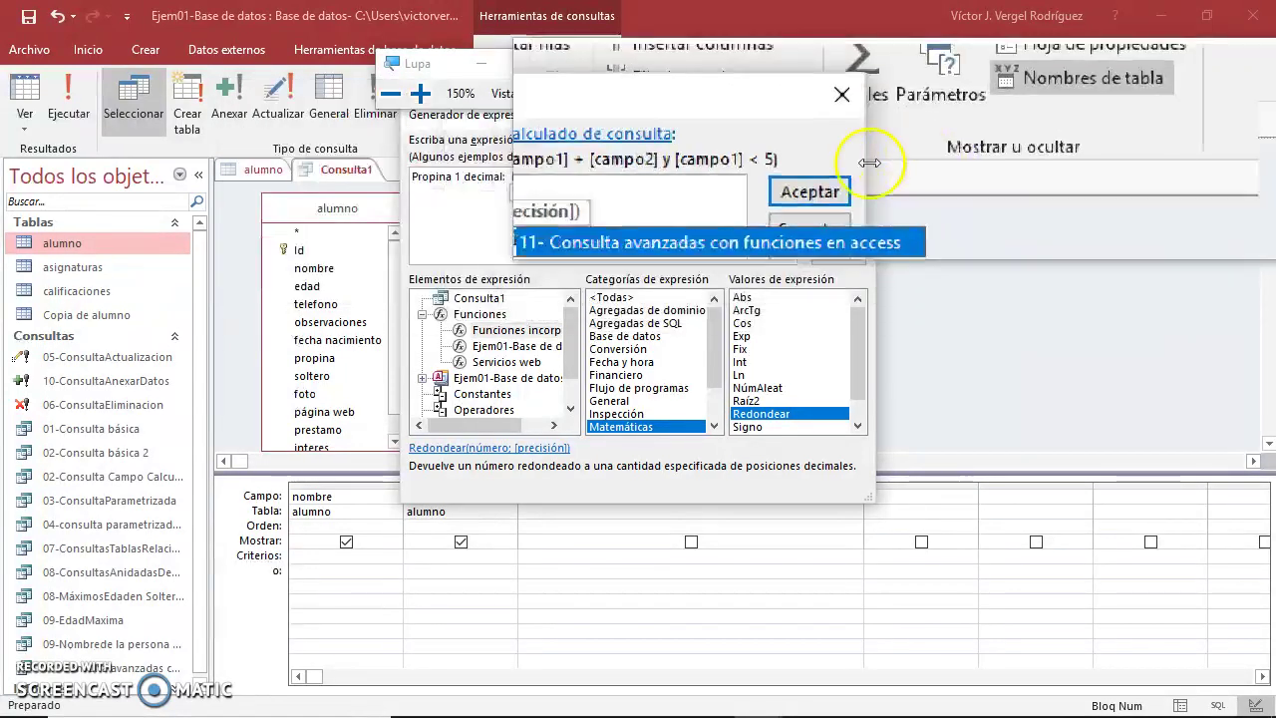
left_click(854, 172)
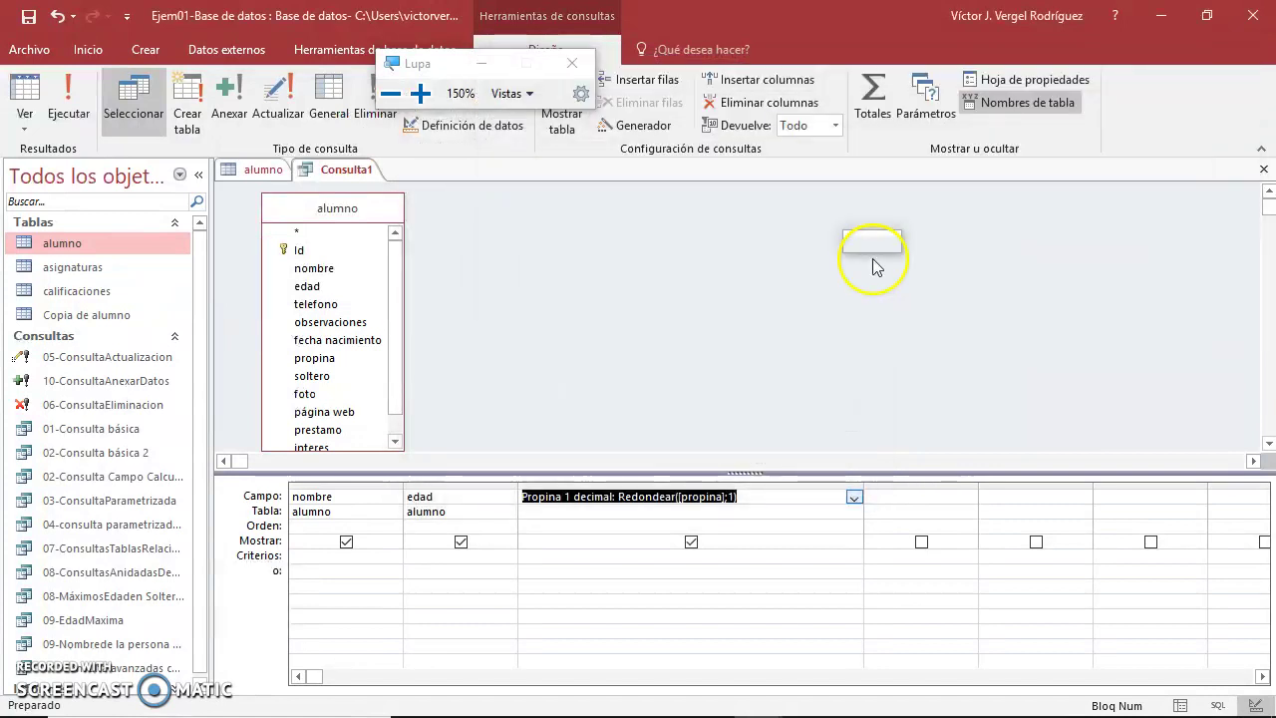
- Save the query as "12-Funcion Redondear"
right_click(326, 169)
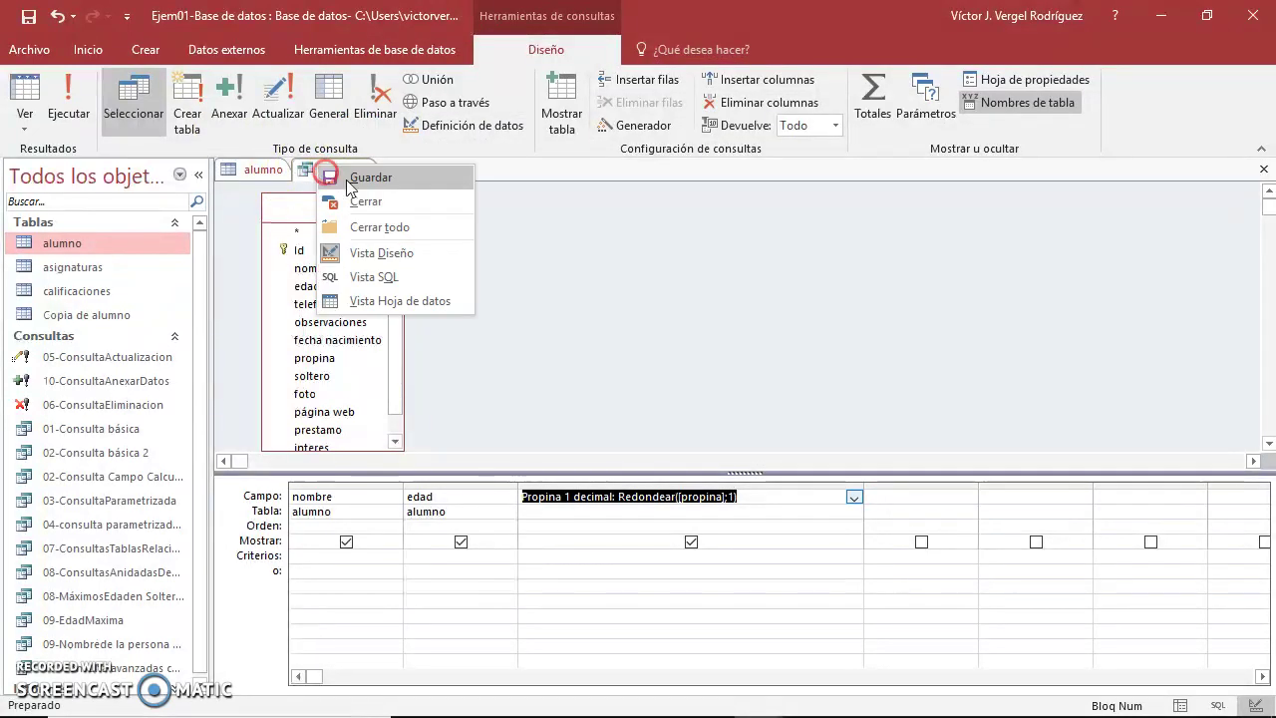
left_click(351, 177)
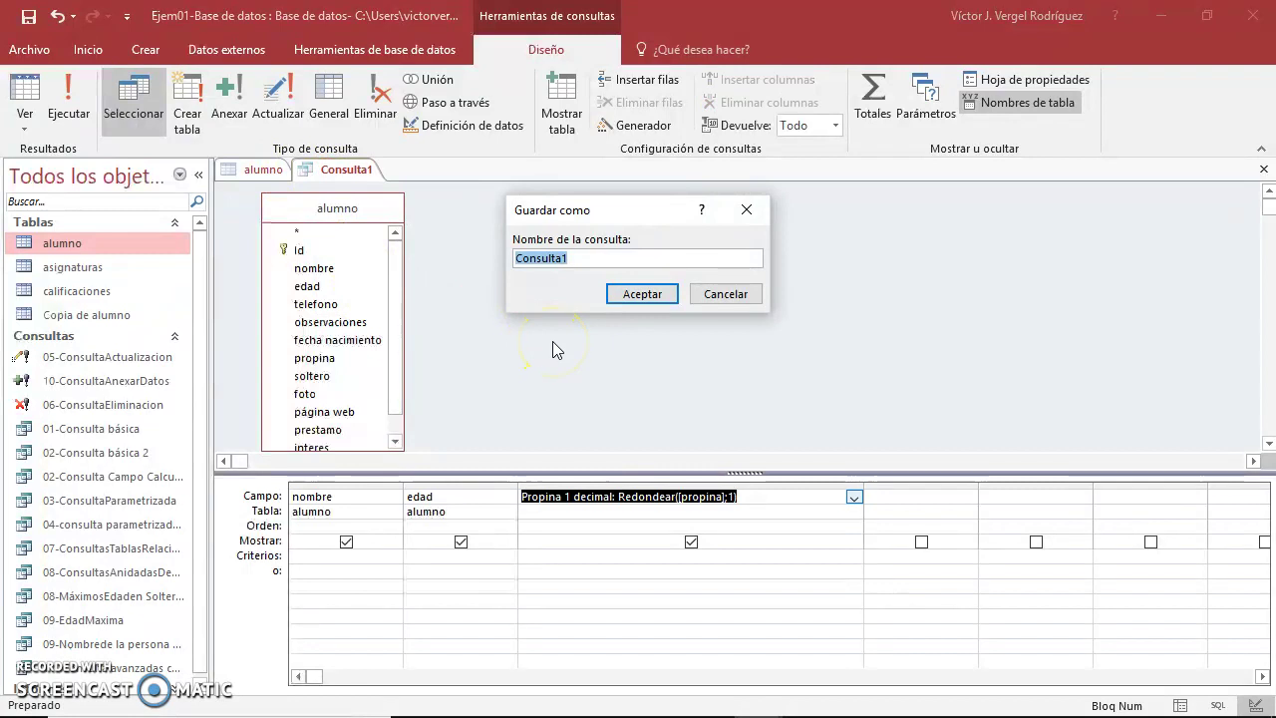
type("12-Fu")
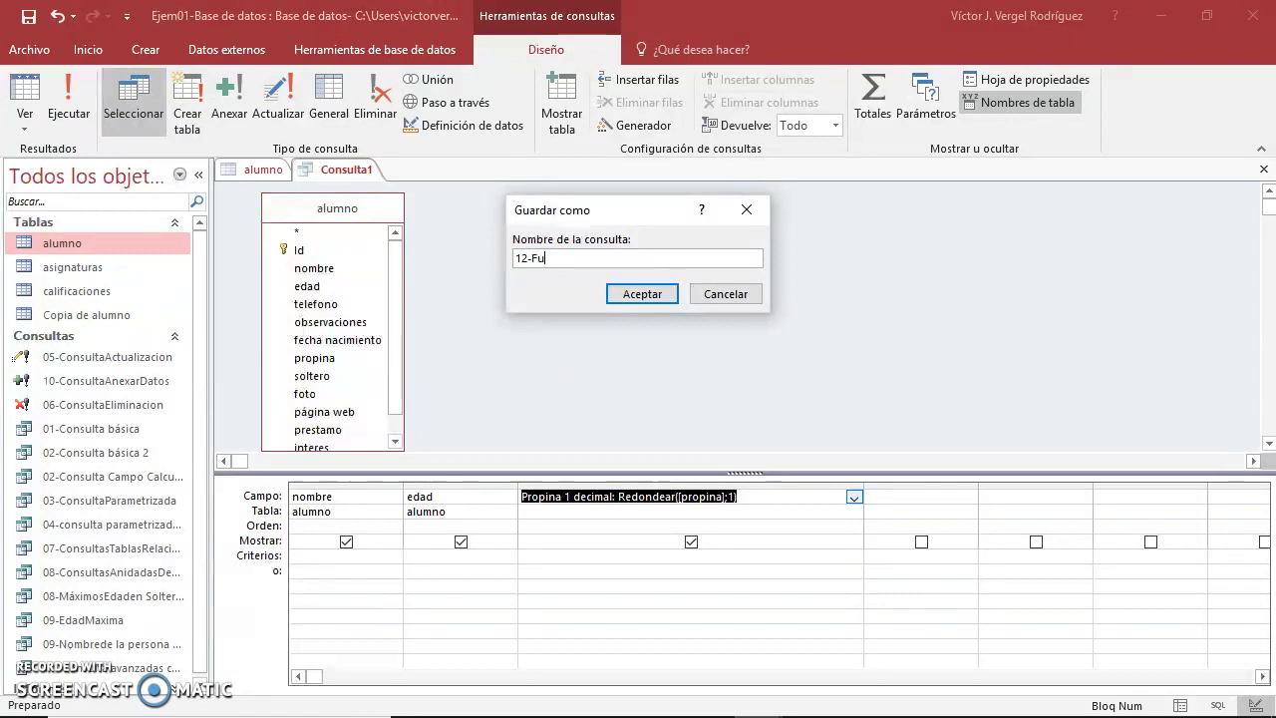
type("ncion Redondear")
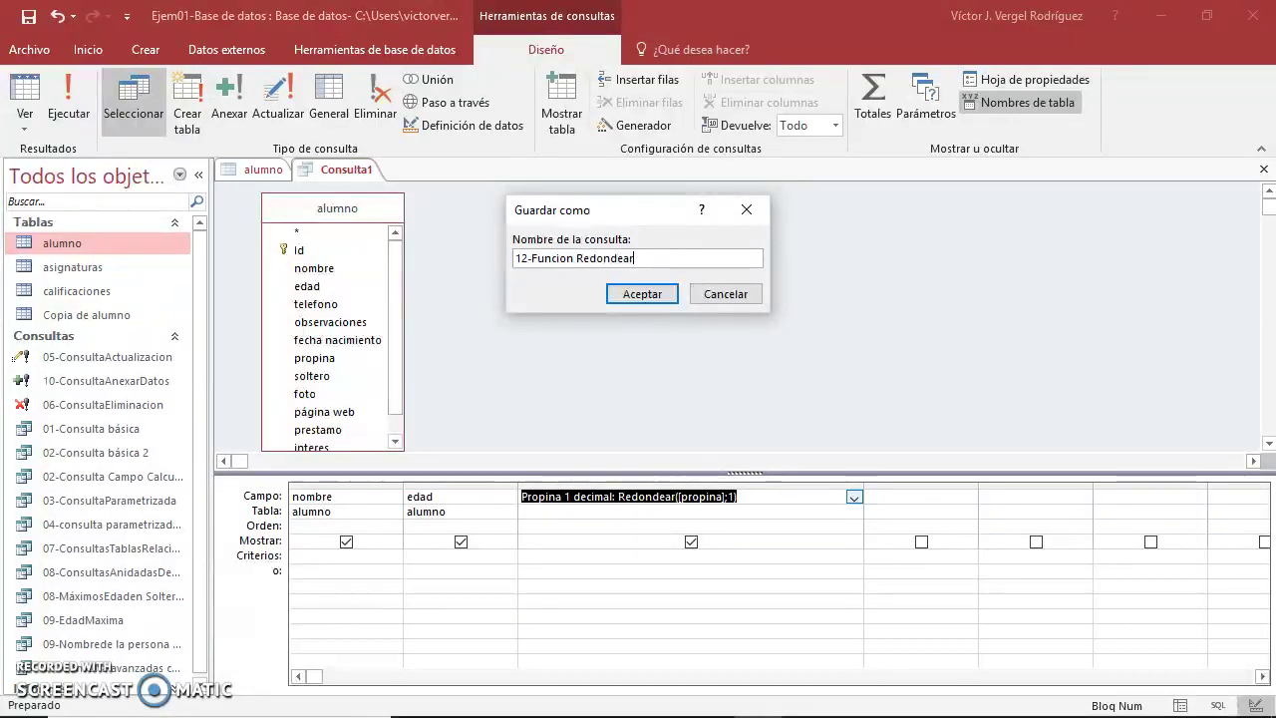
key("Return")
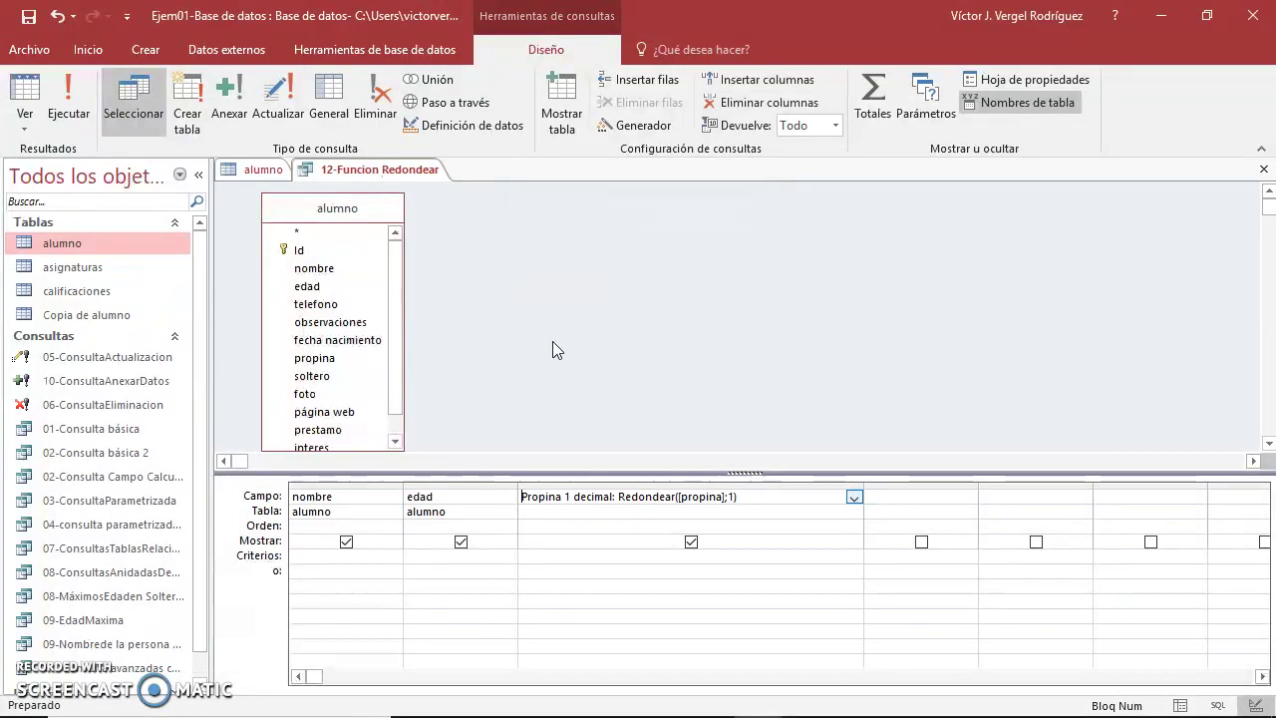
- Run the 12-Funcion Redondear query and adjust the result column widths to read the rounded propina values
left_click(68, 99)
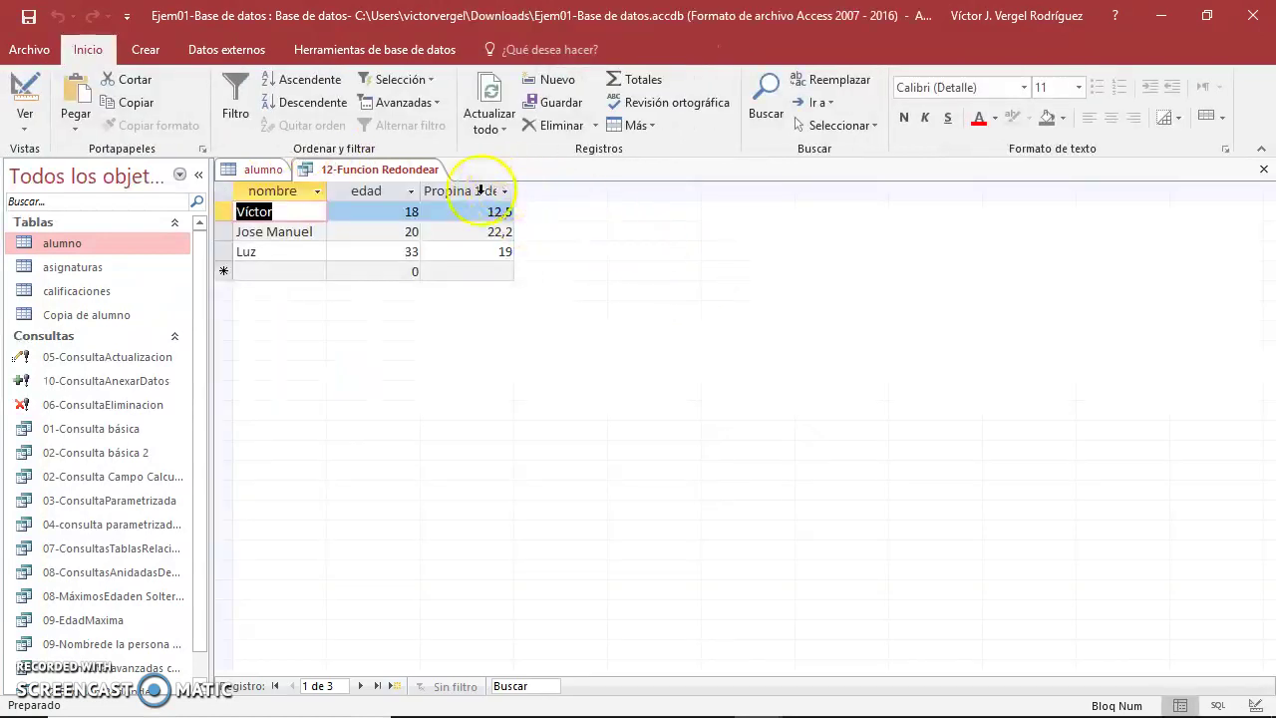
left_click_drag(518, 189, 357, 180)
double_click(419, 191)
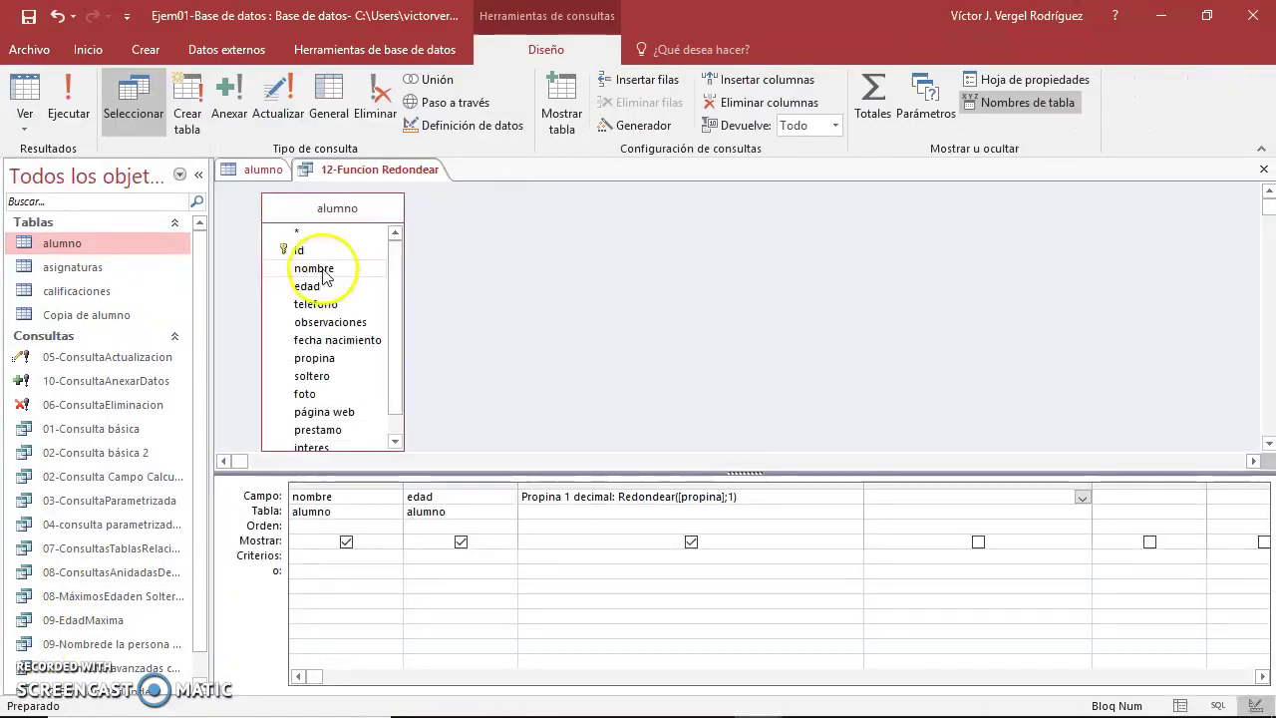
- Check the observaciones column in the alumno table, and add the observaciones field to the 12-Funcion Redondear query design
left_click(317, 269)
left_click(257, 166)
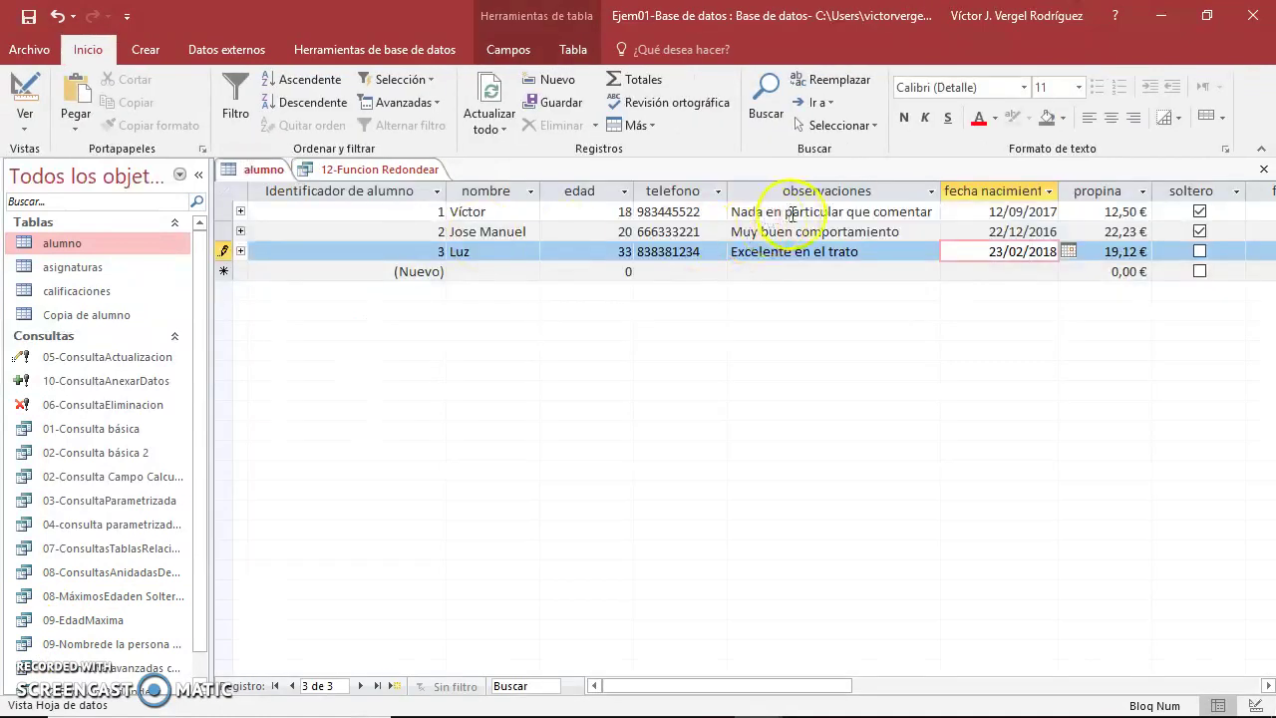
left_click(929, 212)
left_click(818, 189)
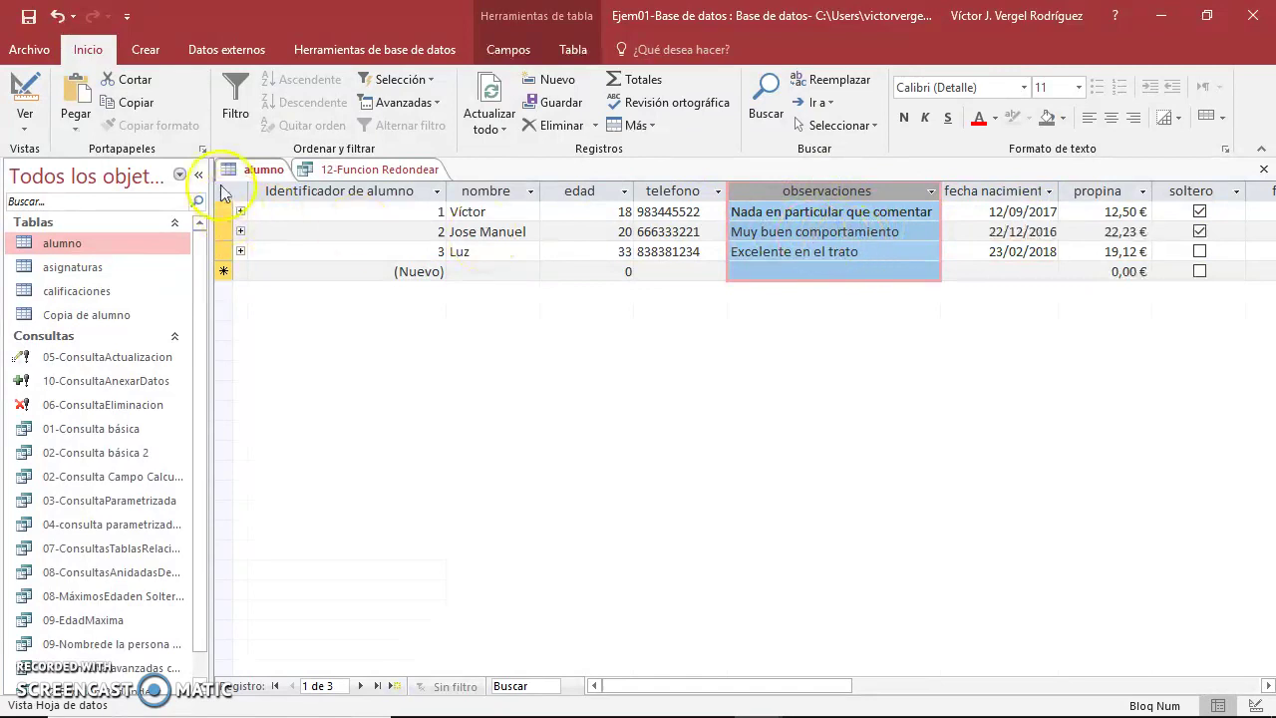
left_click(354, 170)
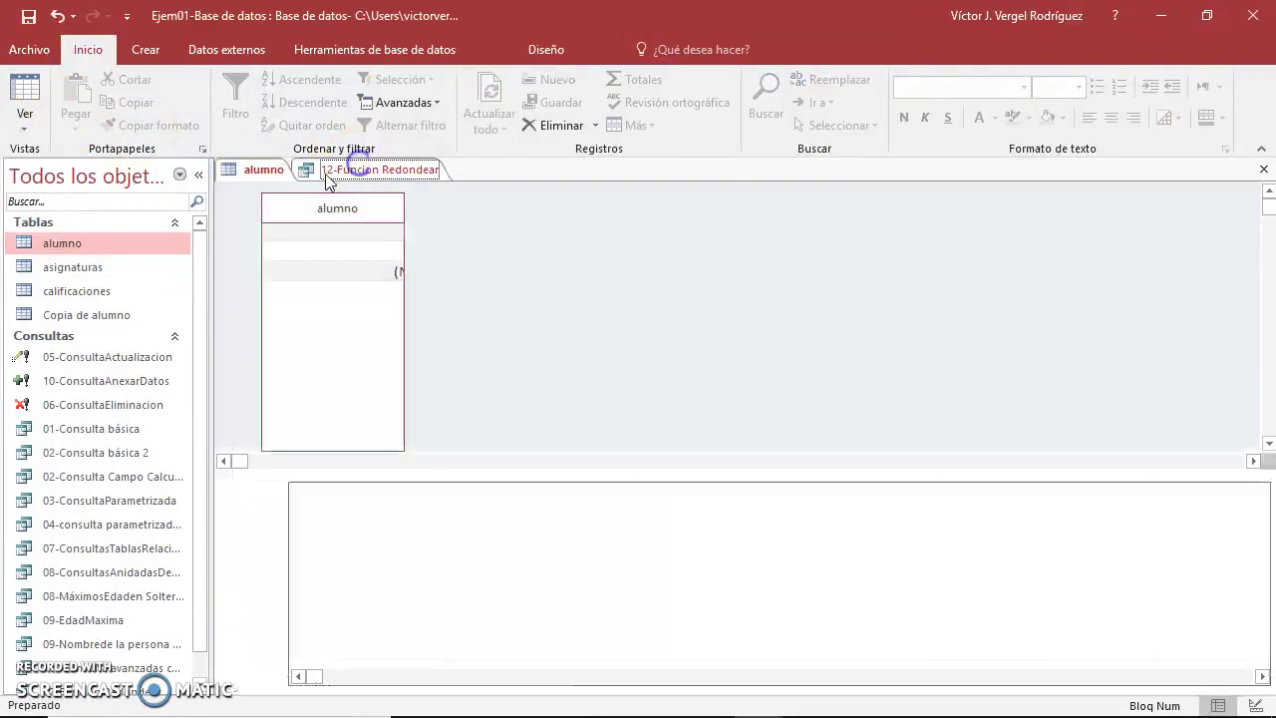
double_click(359, 322)
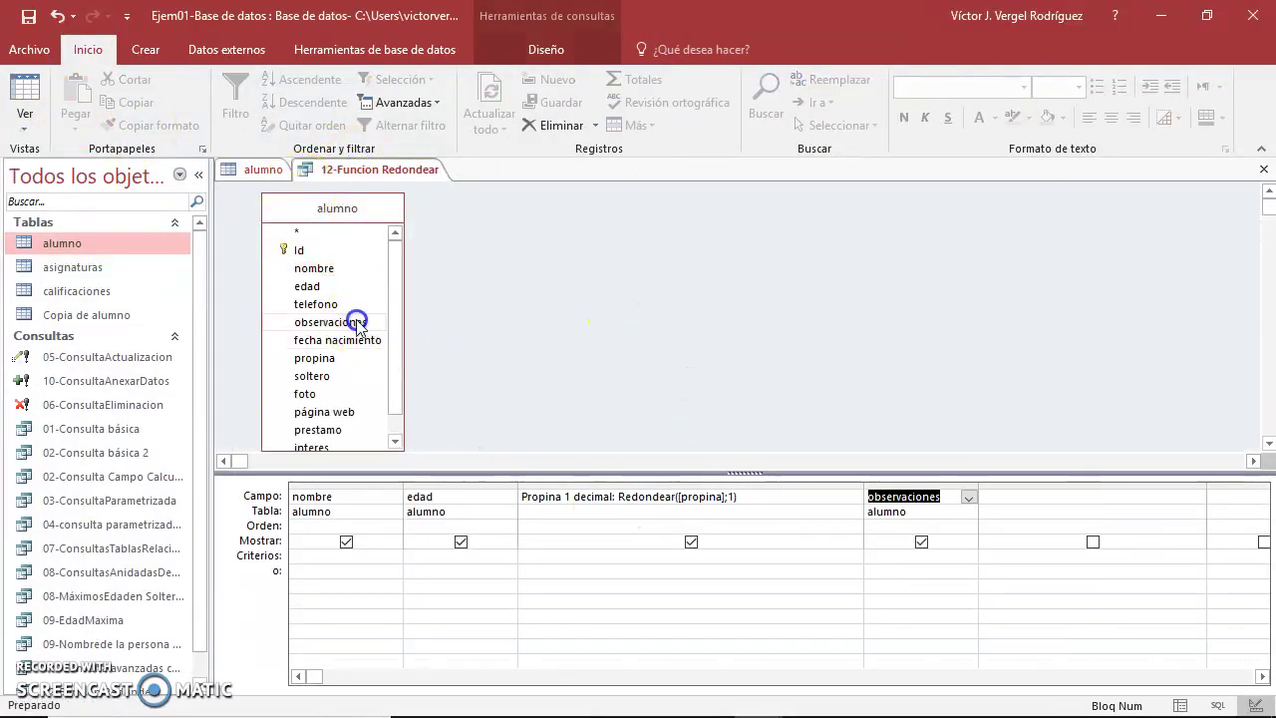
- Preview the query with its observaciones column, then replace that design field with the label "Mayus observaciones:"
left_click(25, 95)
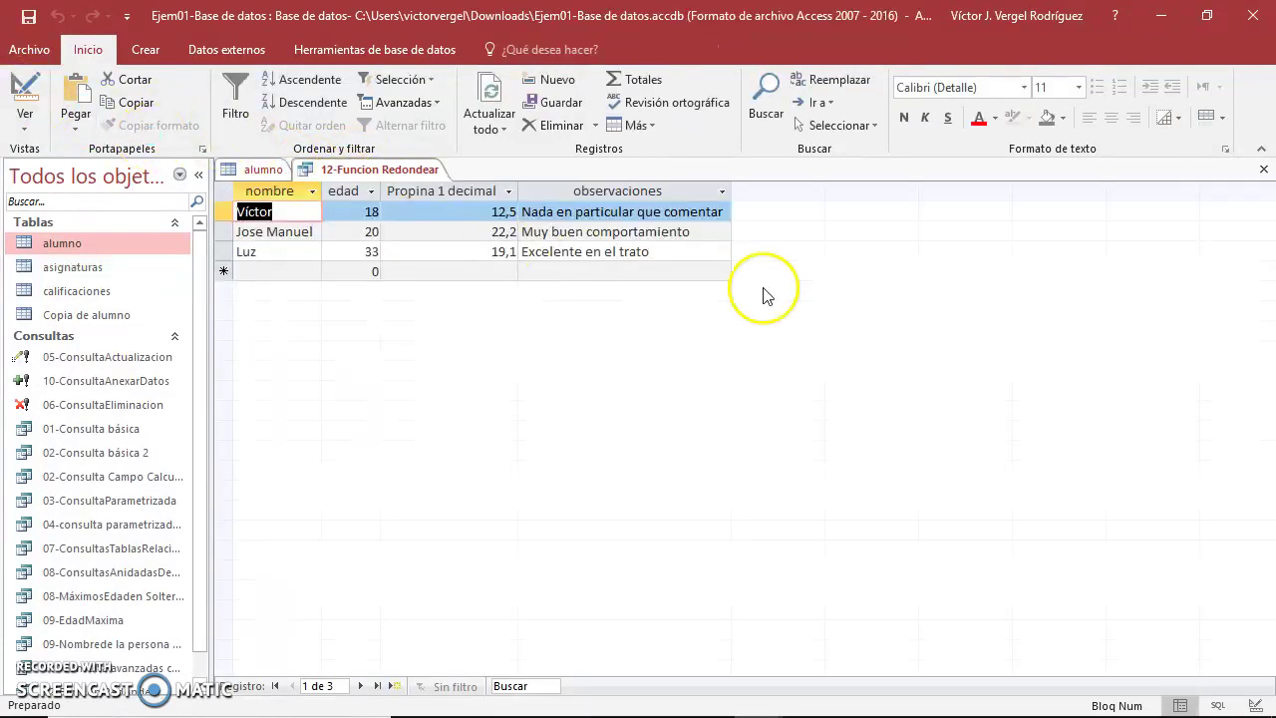
left_click(25, 100)
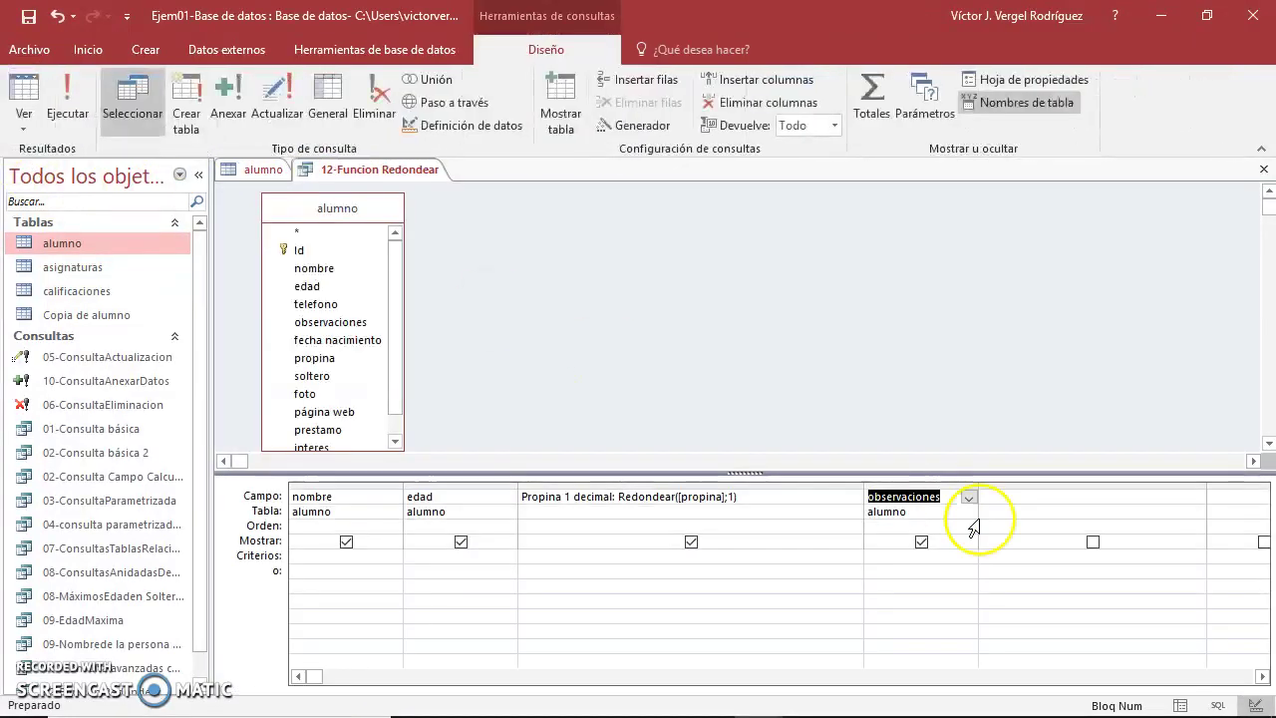
left_click_drag(978, 488, 1057, 488)
left_click_drag(863, 483, 751, 482)
left_click(866, 507)
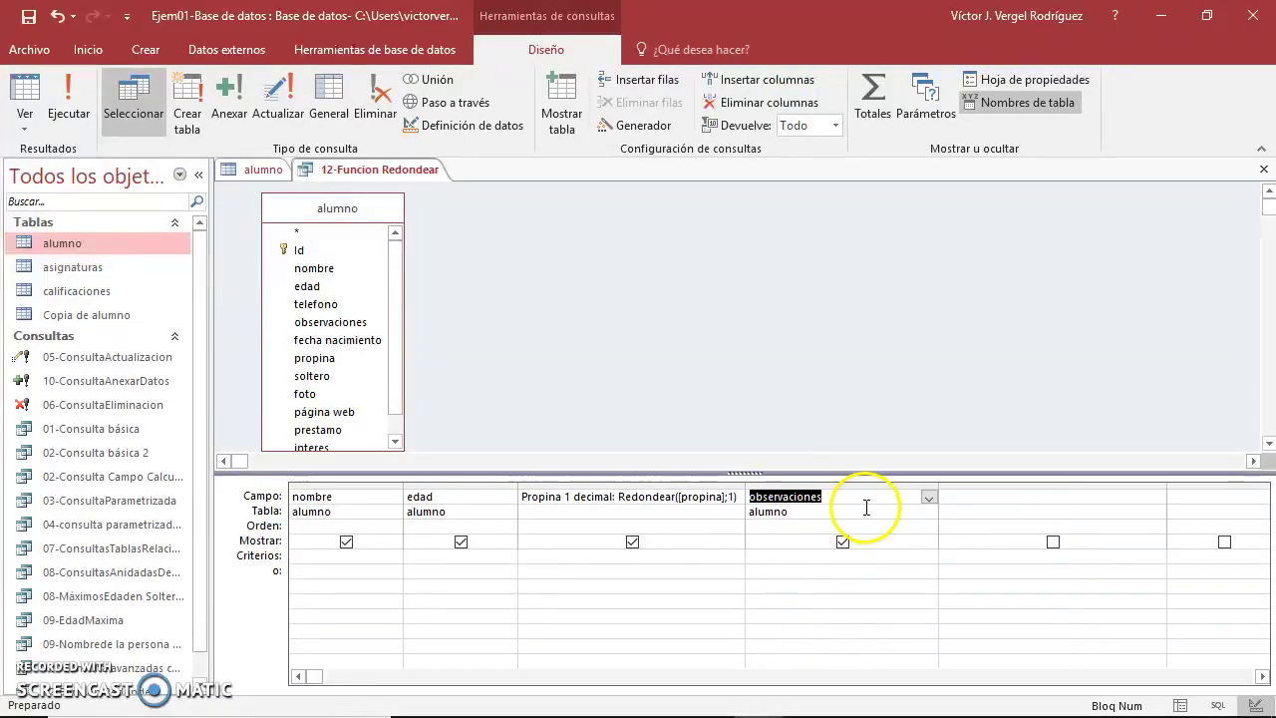
key("Delete")
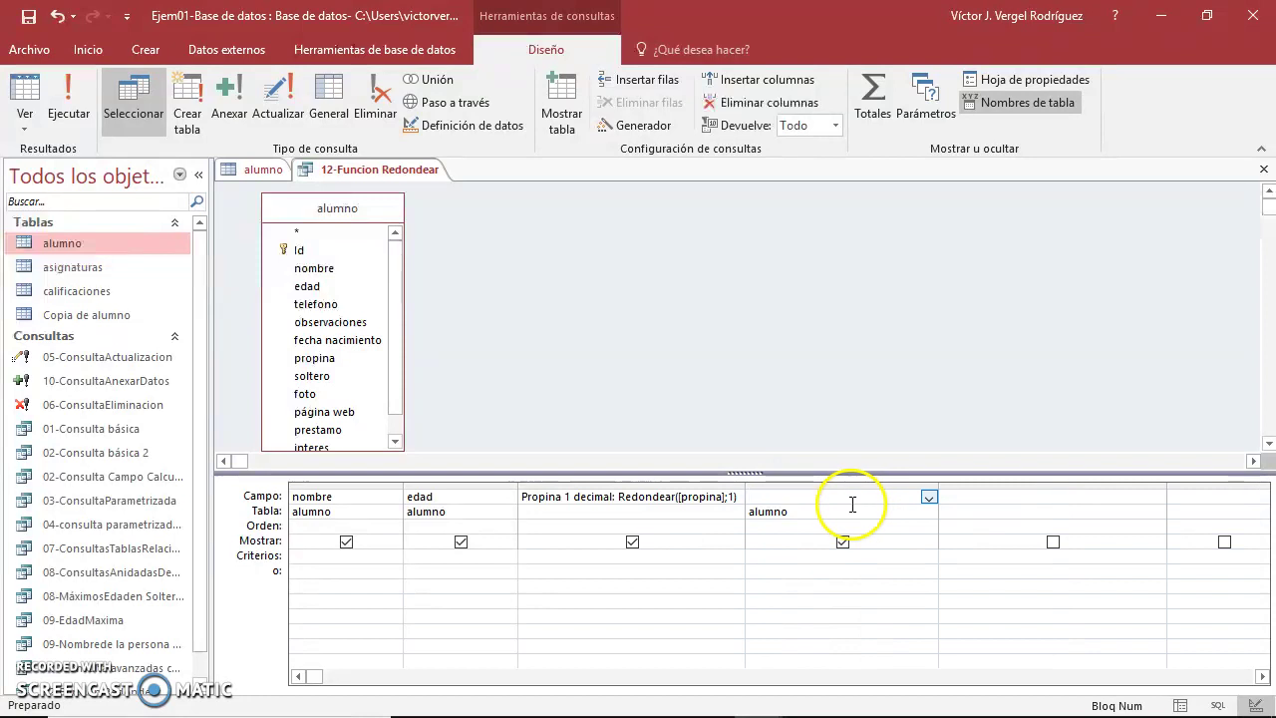
type("Mayus")
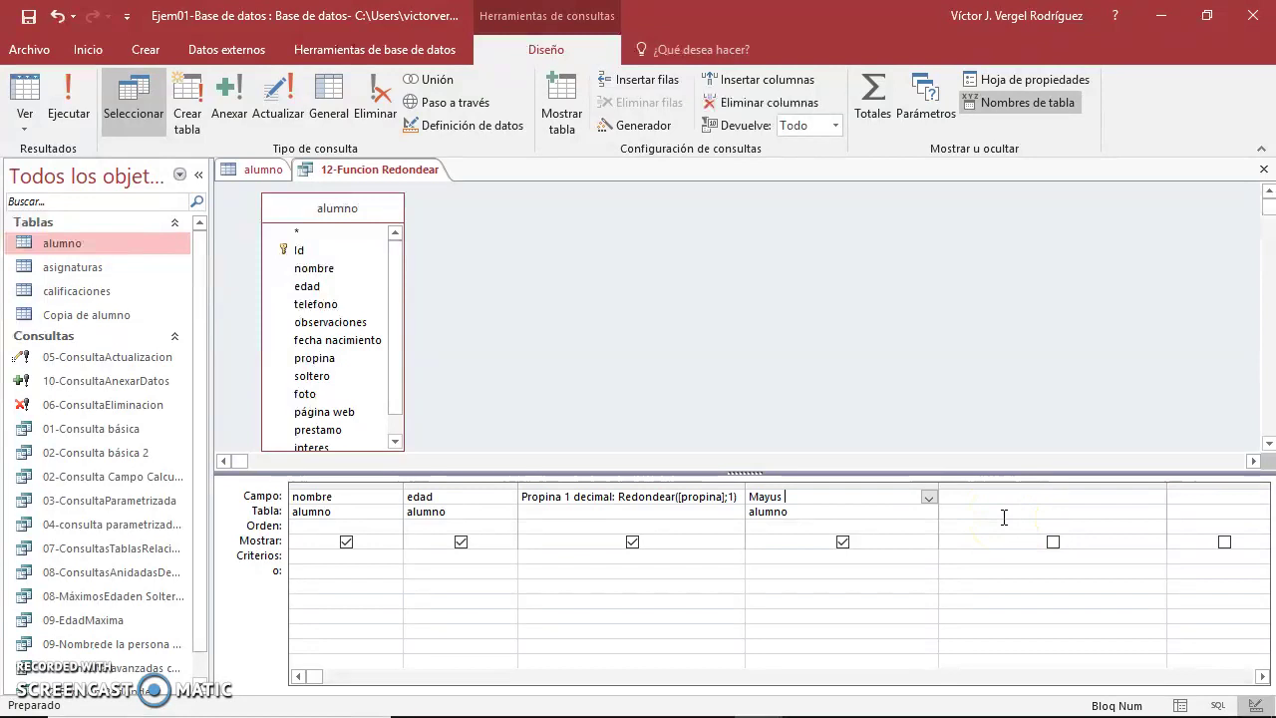
type(" observaciones:")
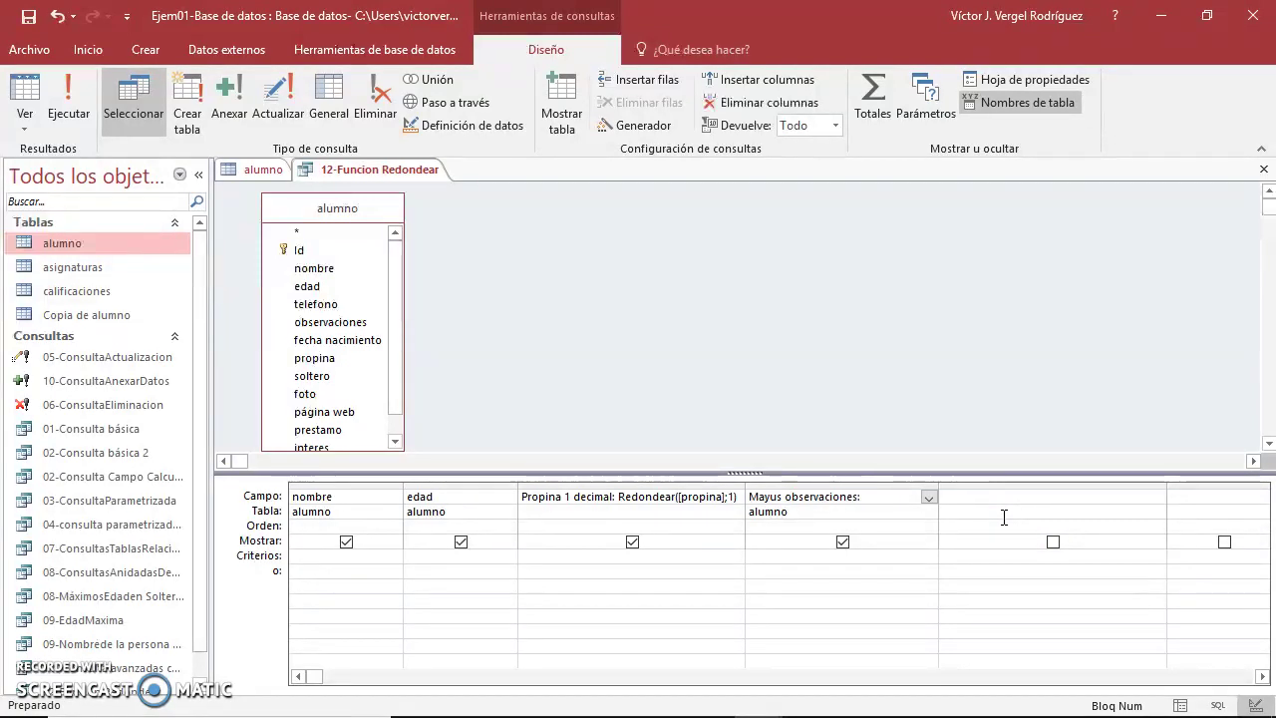
- Insert the built-in text function Mayús after the label using the expression builder, and remove the «Expr» placeholder
right_click(902, 496)
left_click(964, 628)
left_click(423, 314)
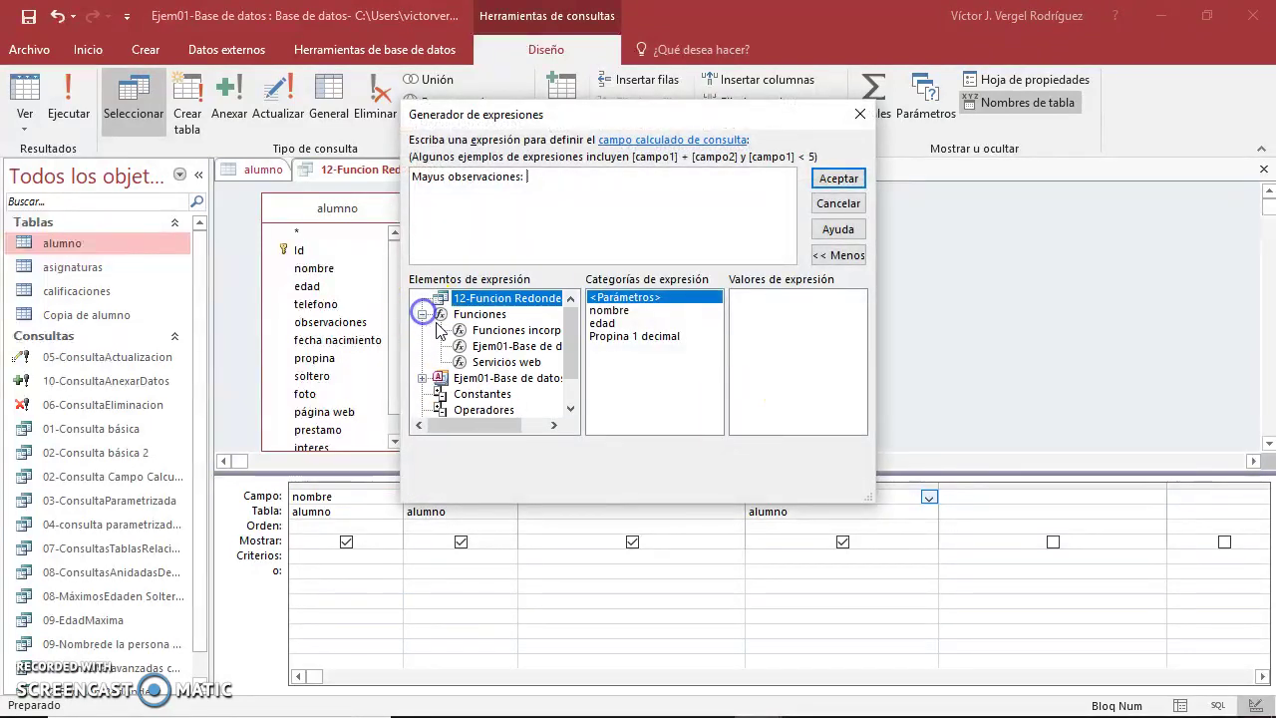
left_click(514, 330)
left_click(643, 427)
scroll(646, 430, "down", 1)
left_click(643, 414)
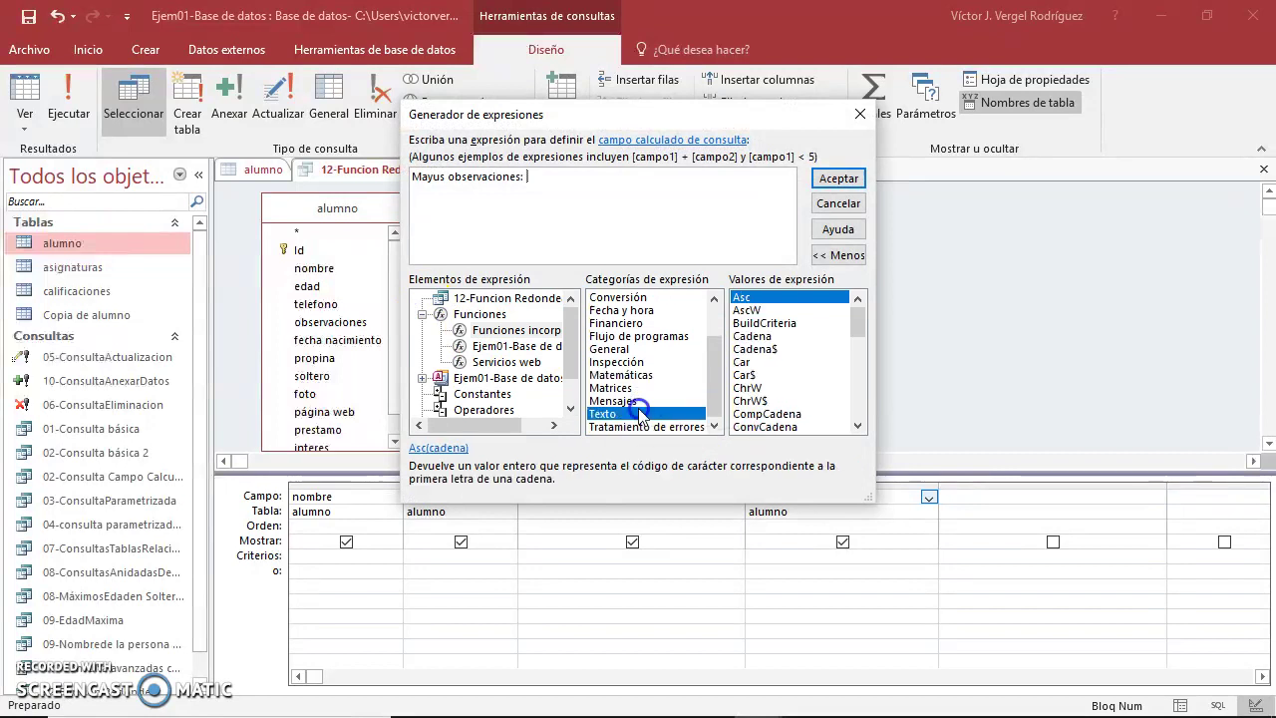
left_click(857, 397)
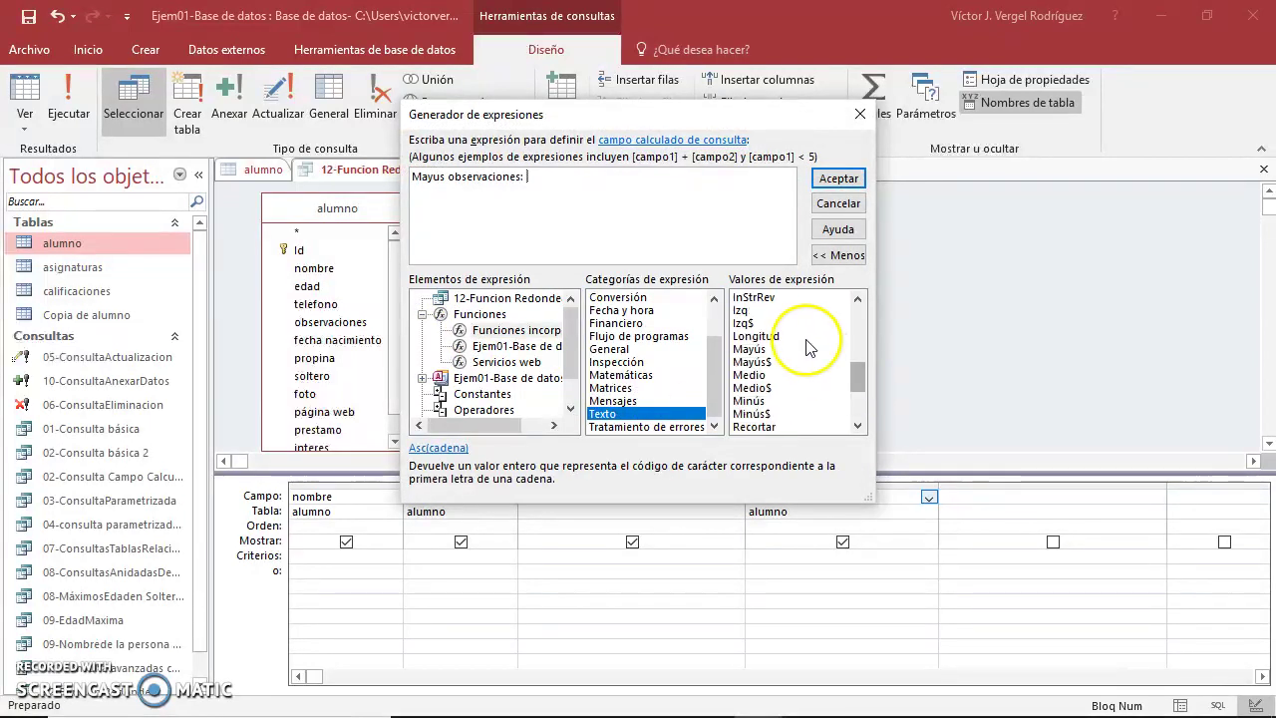
left_click(763, 350)
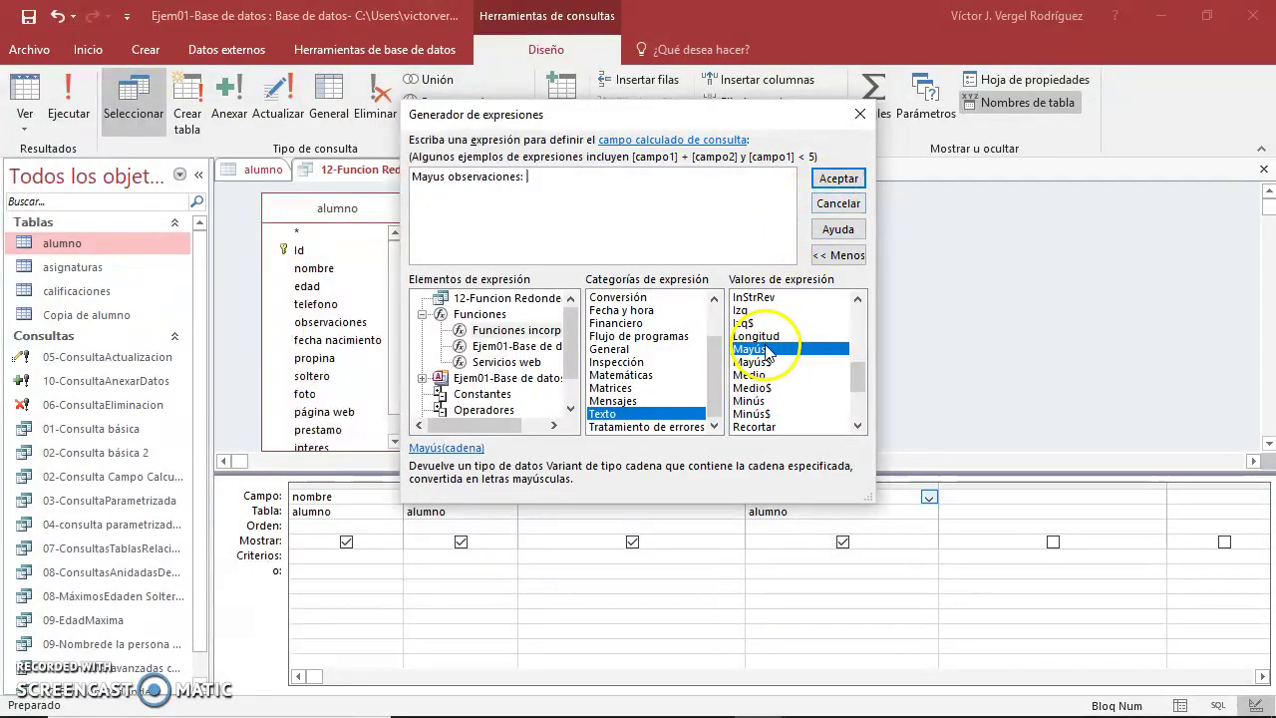
double_click(766, 351)
left_click(544, 178)
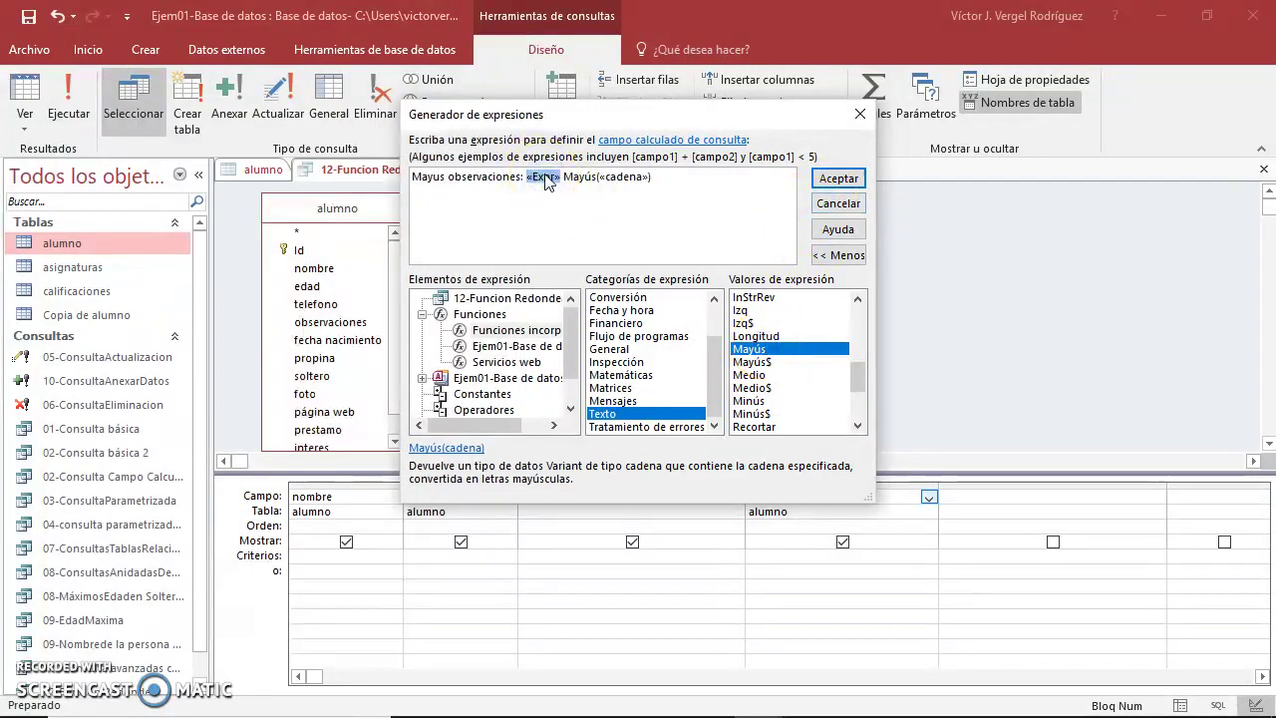
key("Delete")
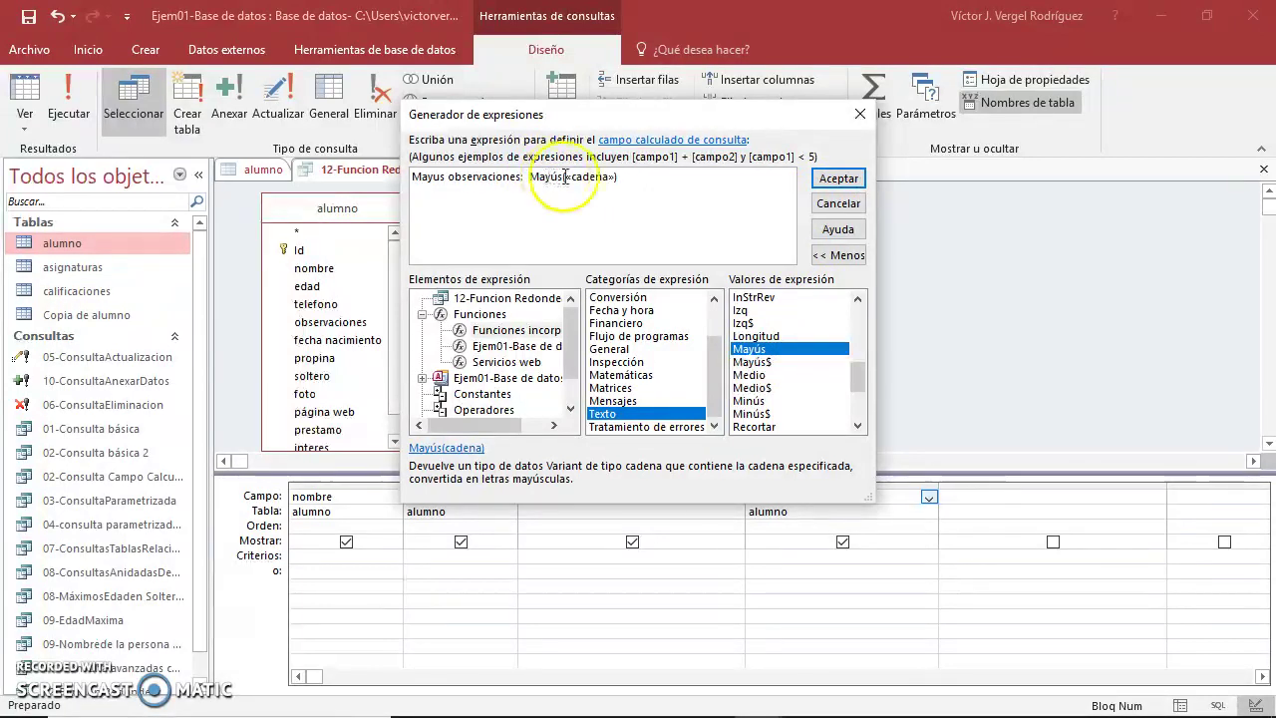
- Replace the «cadena» argument of Mayús with the alumno table's observaciones field and accept the expression
left_click(583, 178)
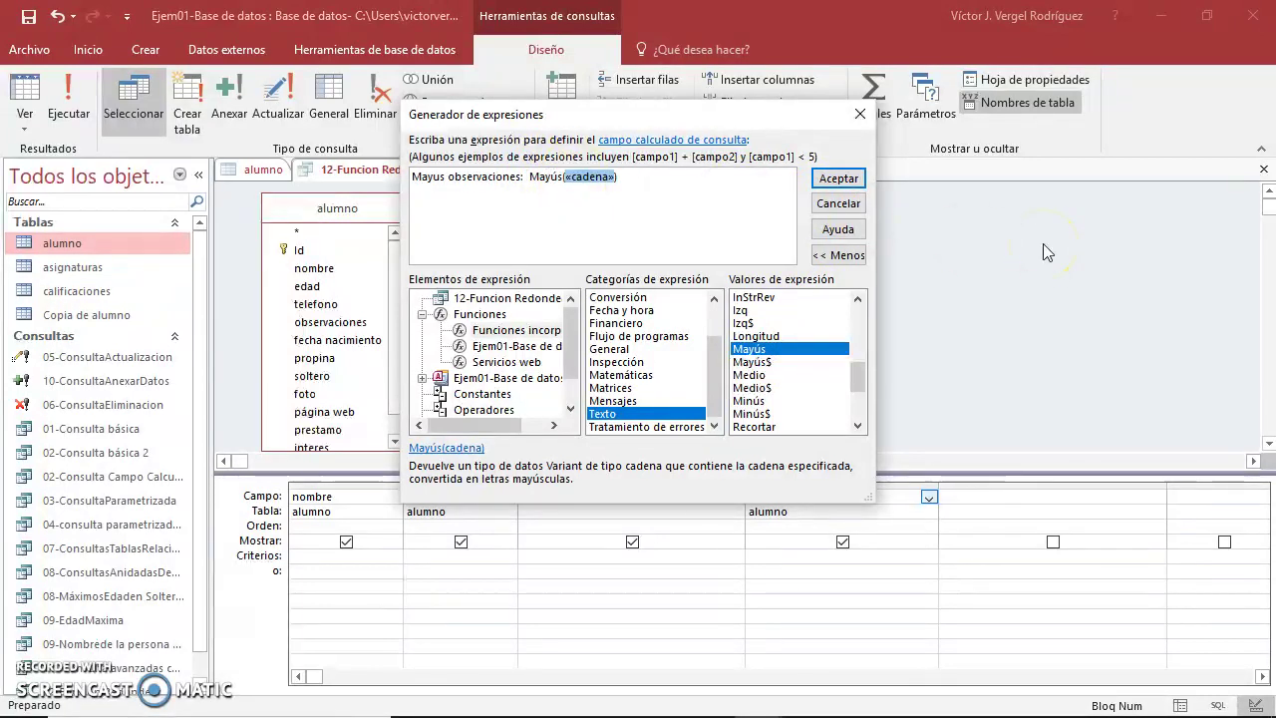
key("super")
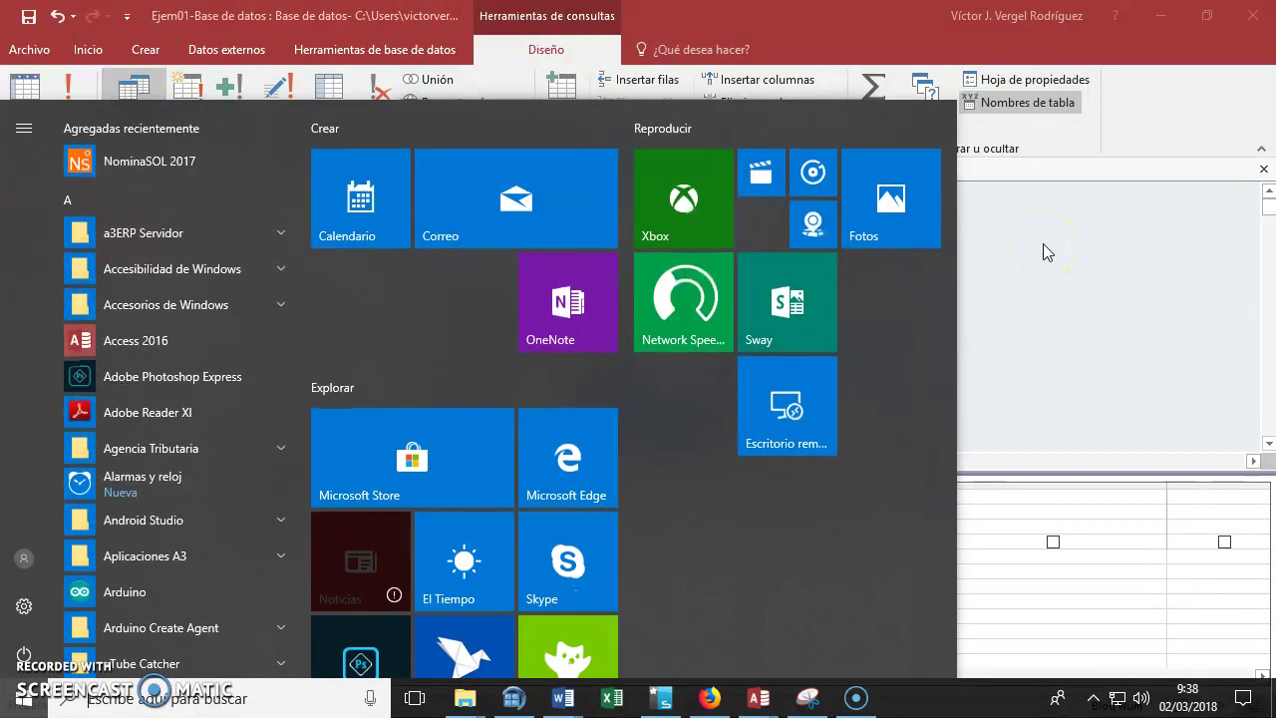
left_click(632, 86)
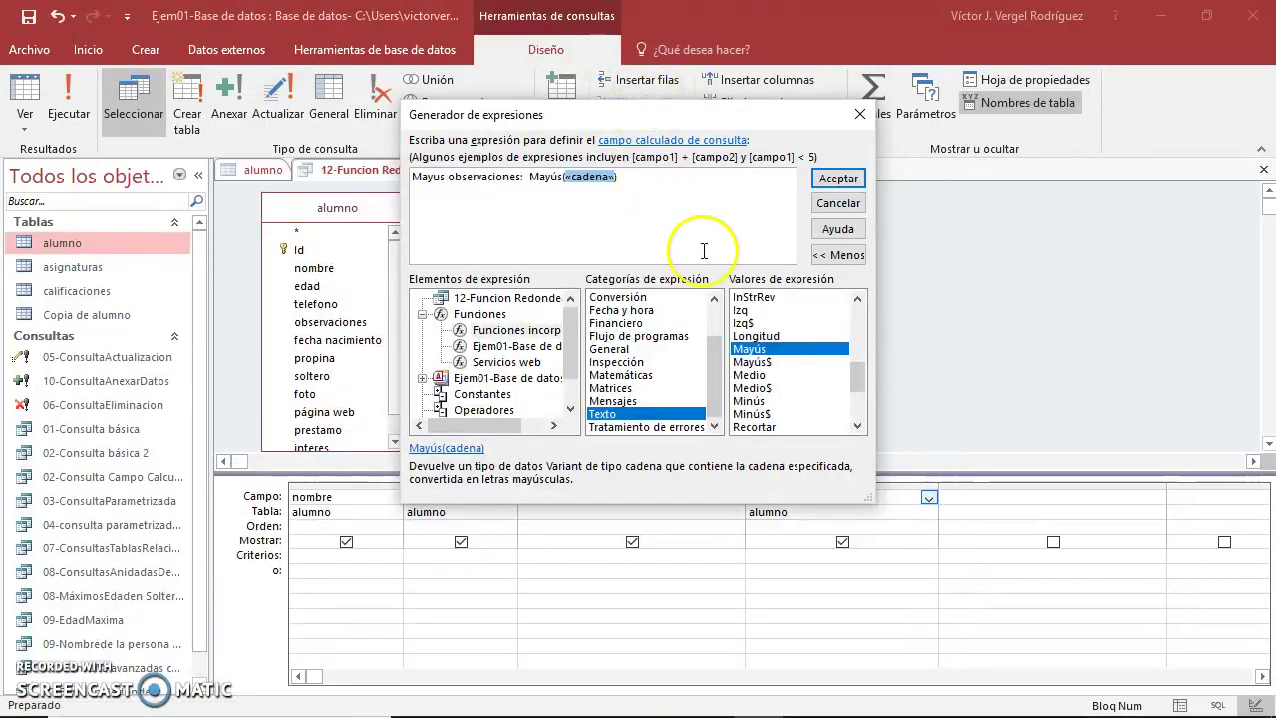
left_click(423, 378)
left_click(441, 347)
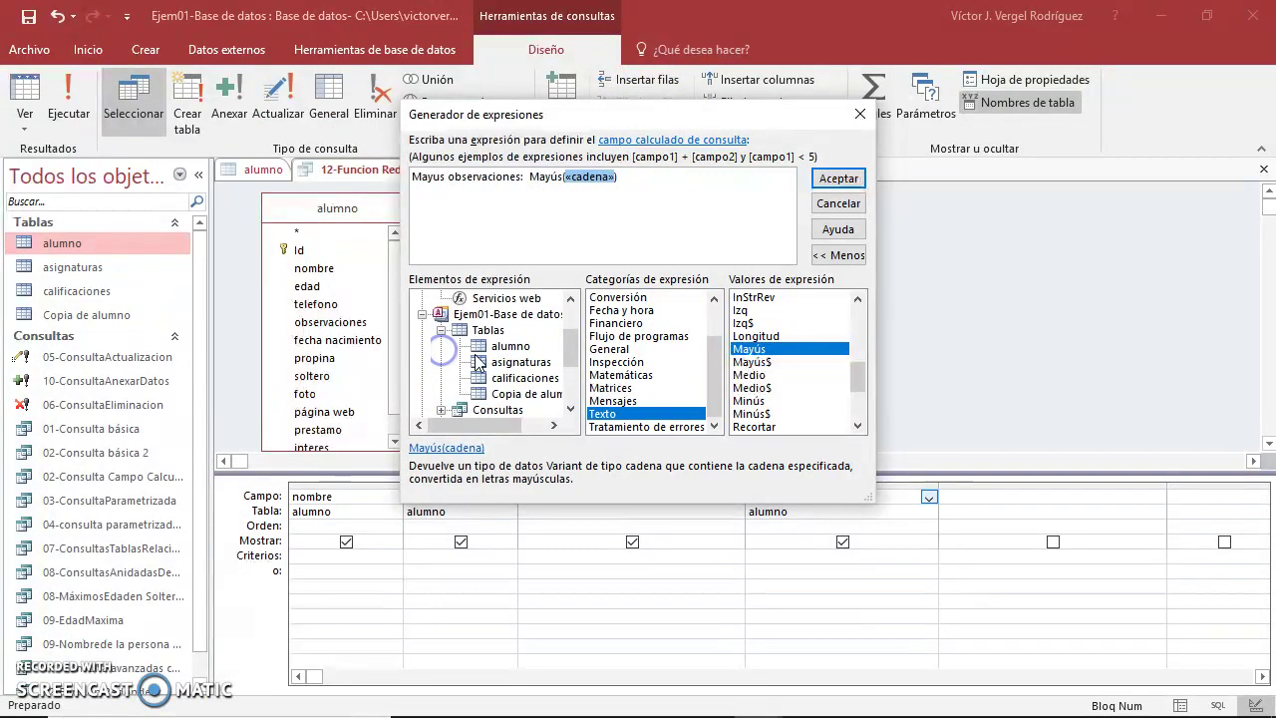
left_click(509, 347)
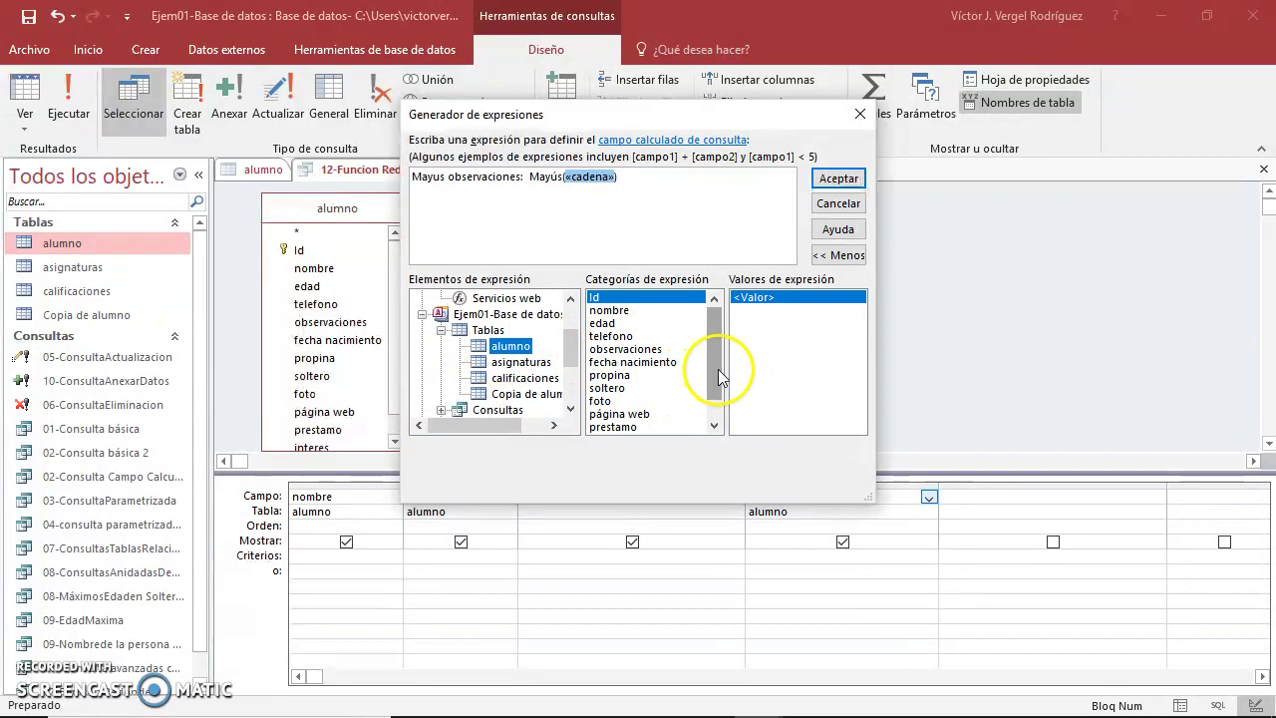
double_click(626, 349)
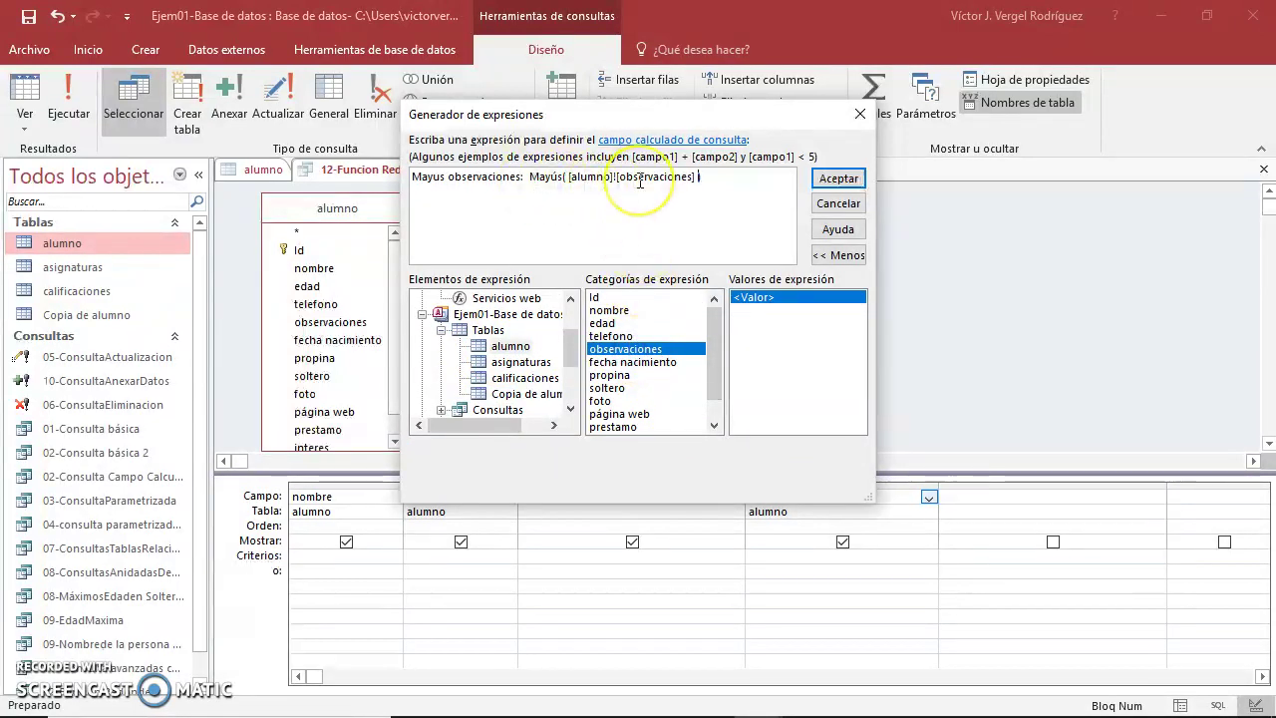
left_click(835, 179)
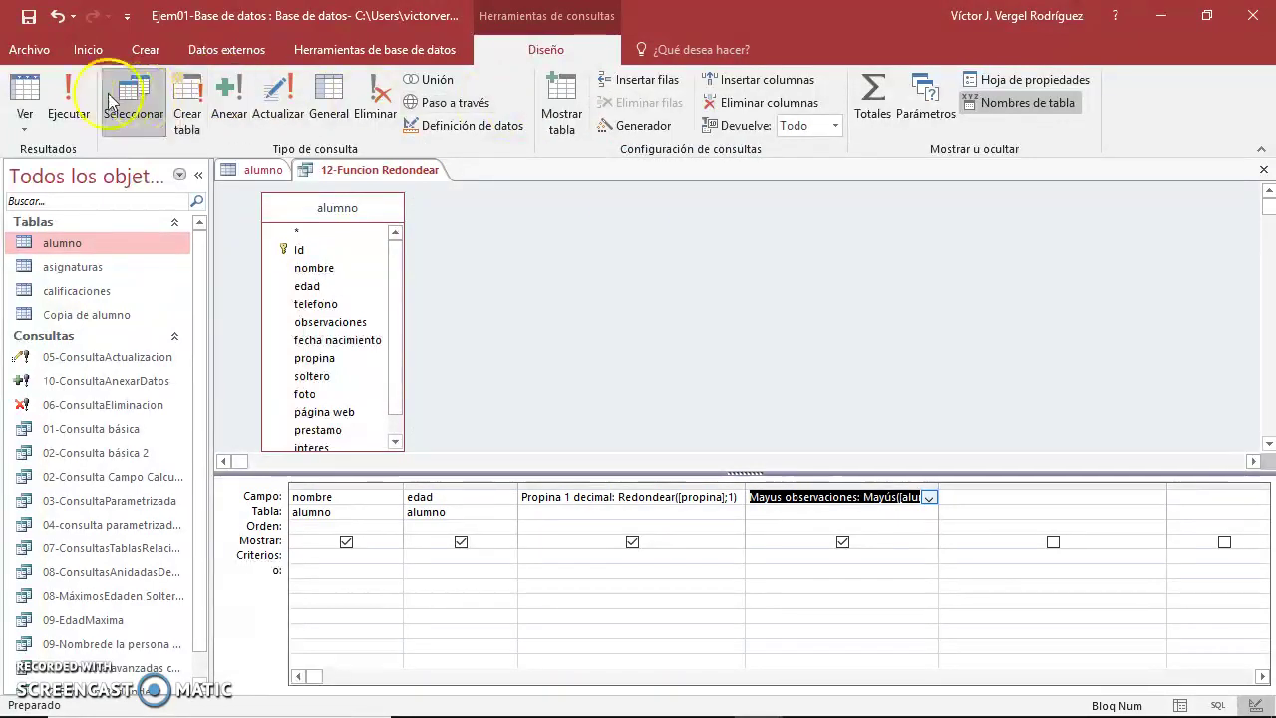
- Run the query and widen the Mayus observaciones column to read the complete uppercase texts
left_click(68, 100)
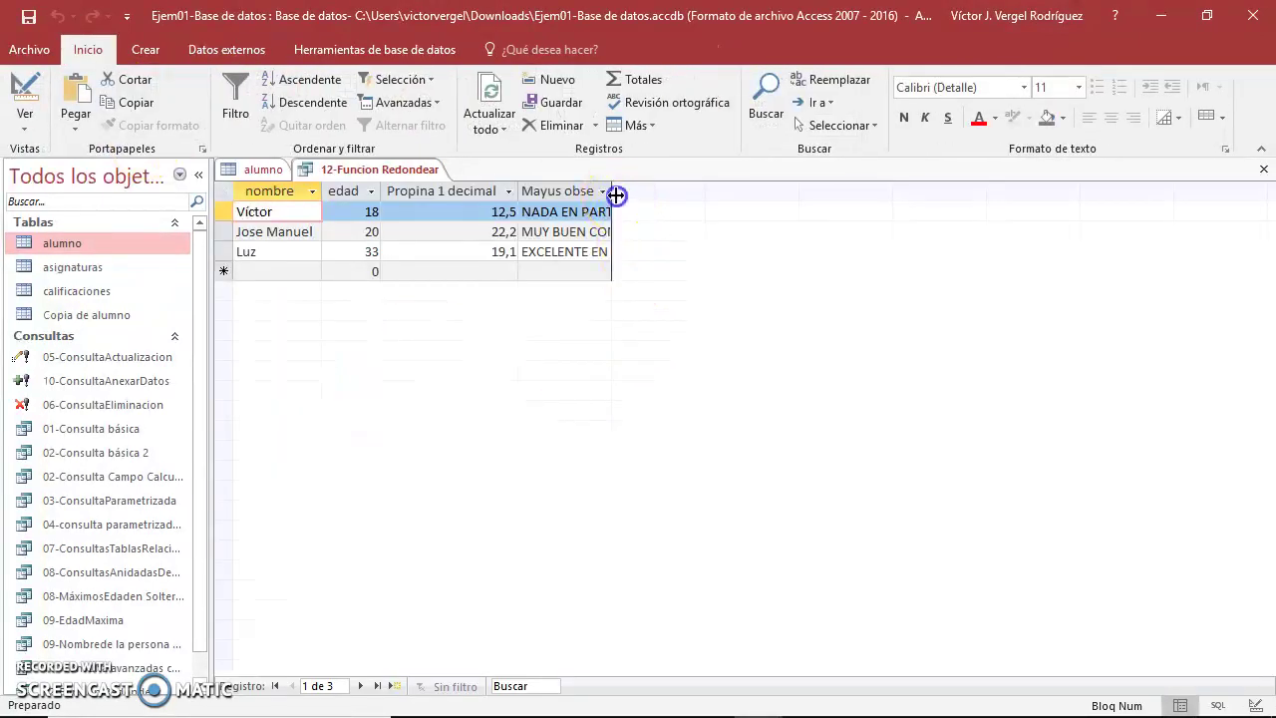
left_click_drag(612, 190, 881, 194)
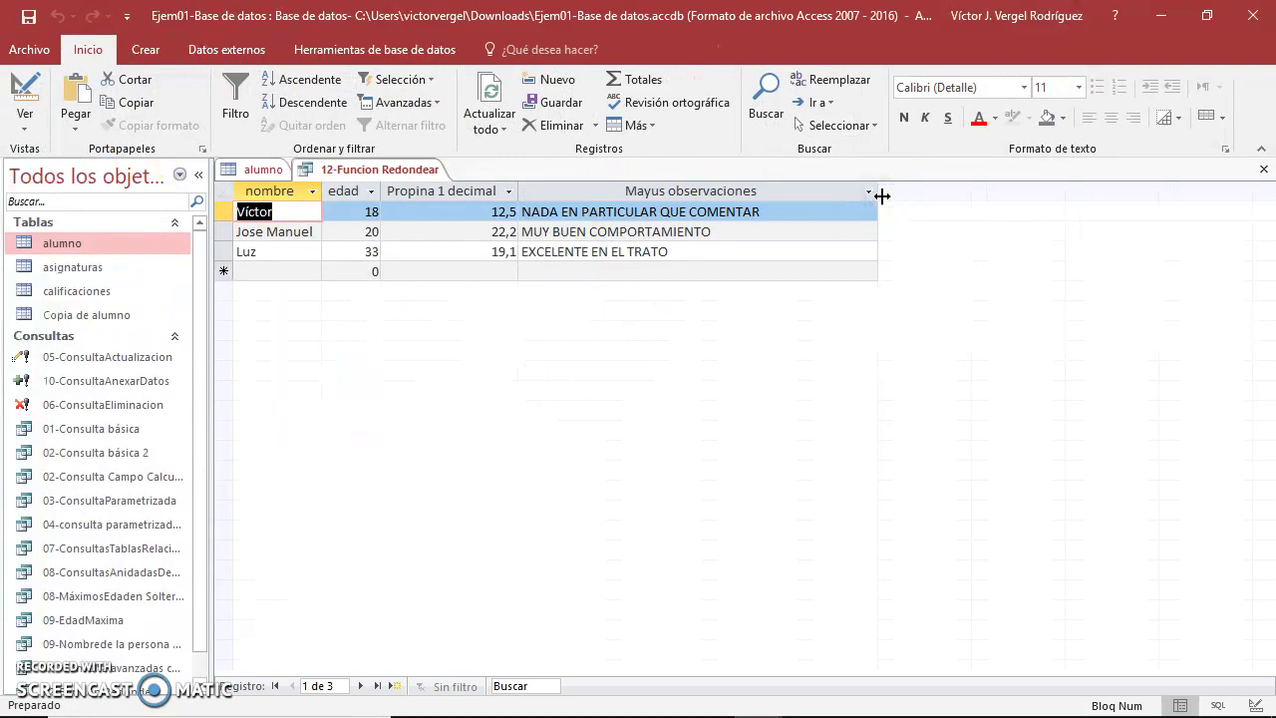
left_click(17, 90)
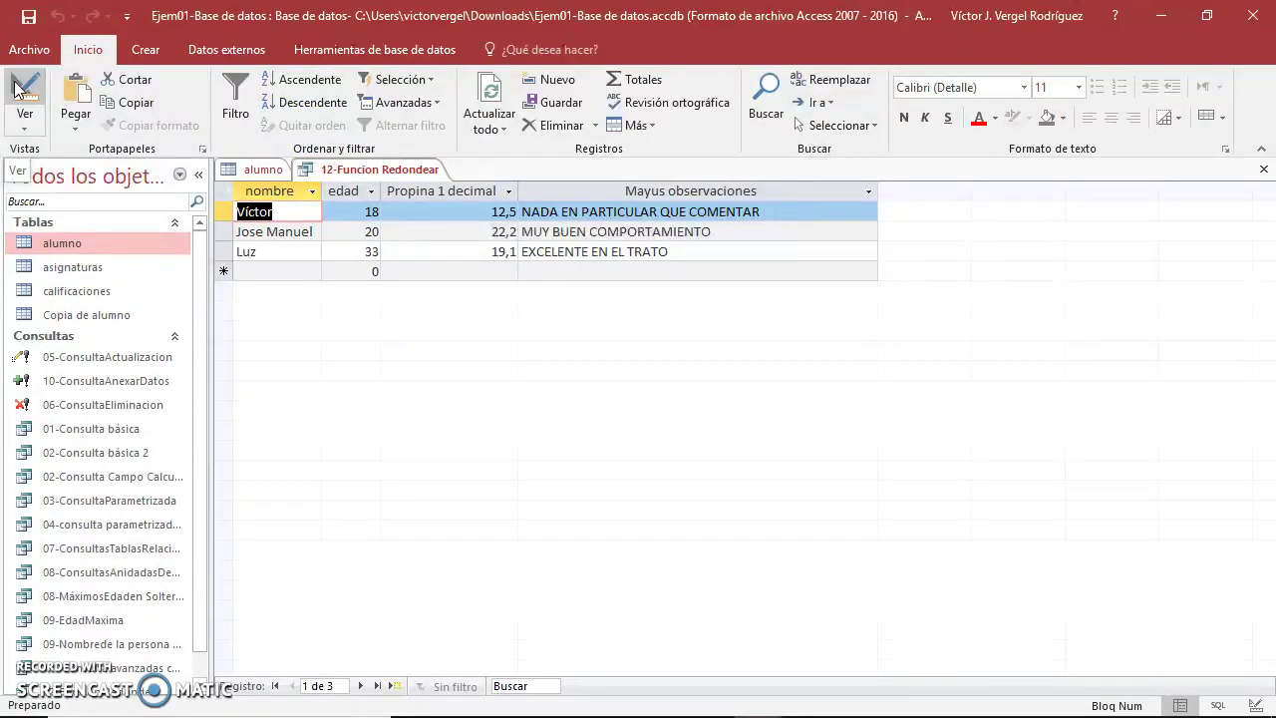
left_click(88, 50)
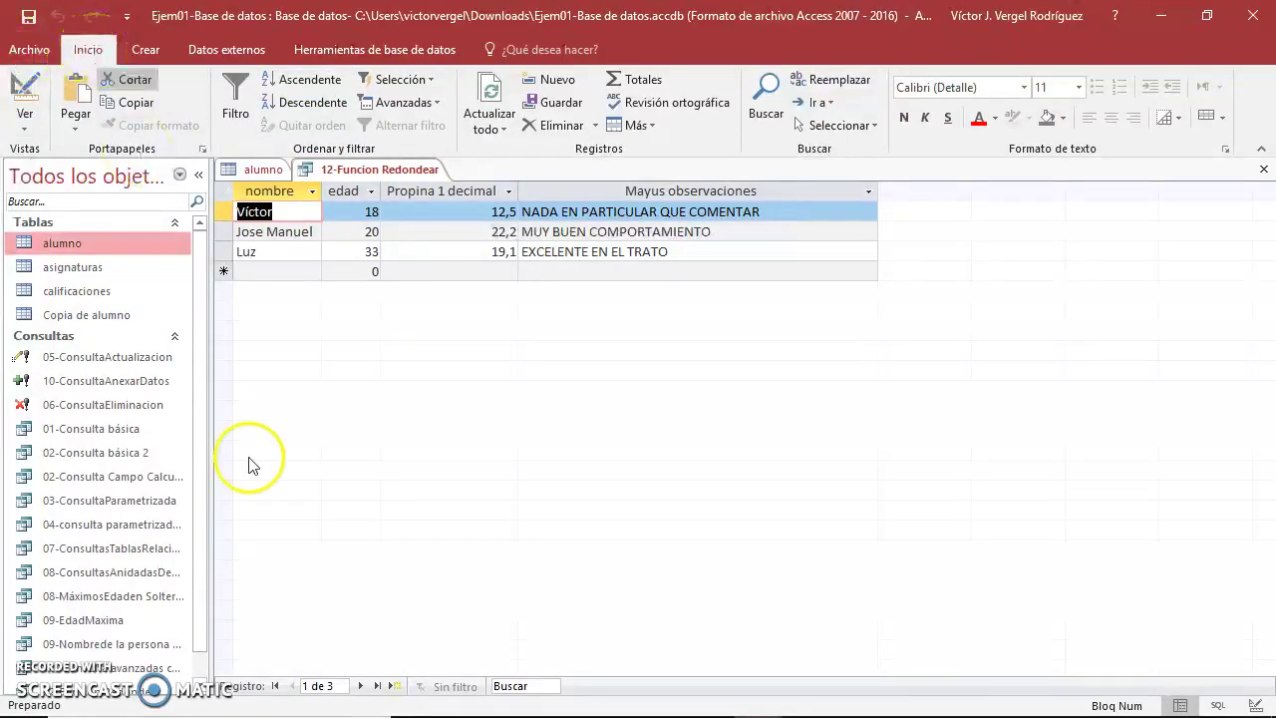
- Return to the query design, widen the Mayus observaciones column and copy its full expression
left_click(23, 97)
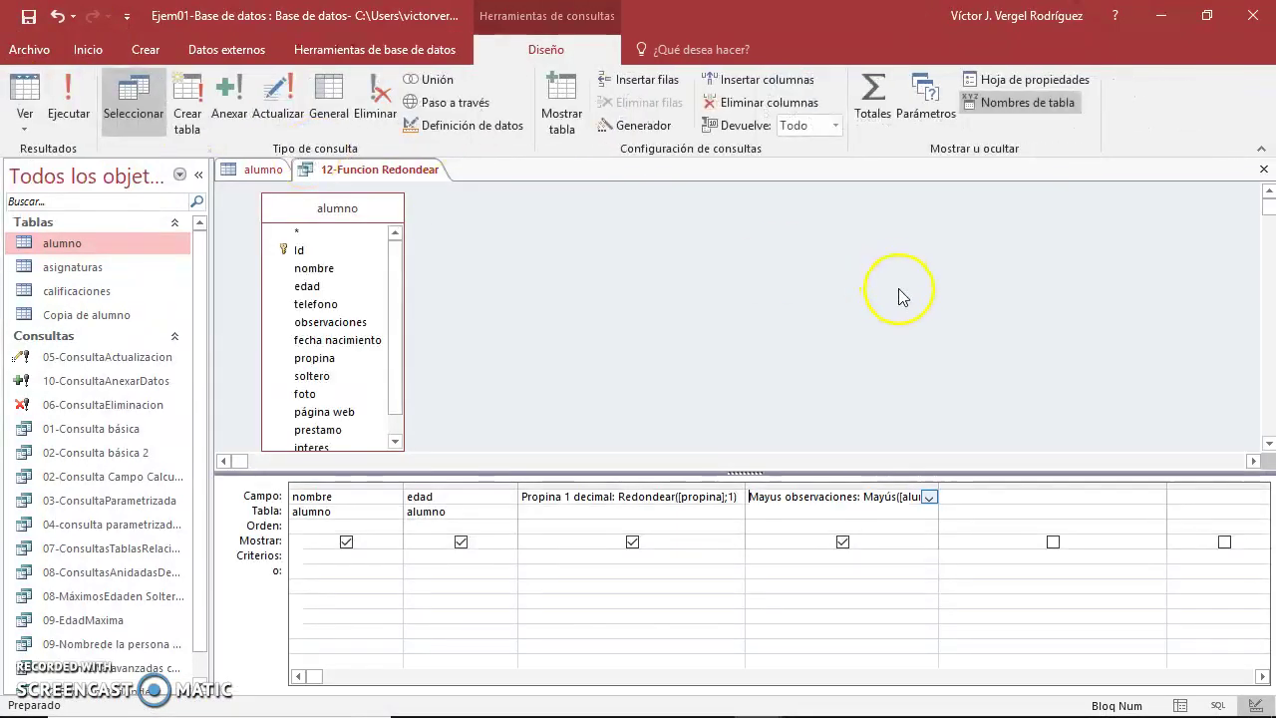
left_click_drag(939, 488, 1087, 490)
key("ctrl+c")
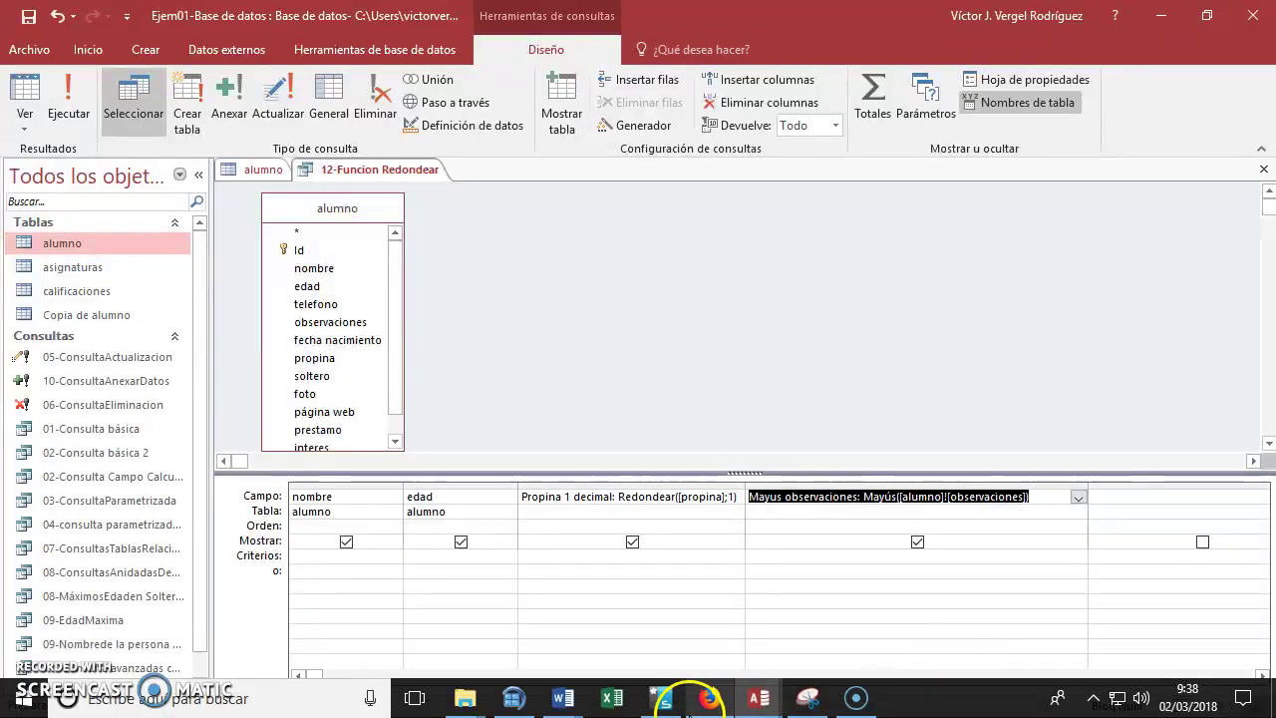
- Switch to the Temario Access document in Word and add "Mayusc()" below the Redondear example, followed by "Ejemplo:" and the copied expression
mouse_move(564, 698)
left_click(409, 612)
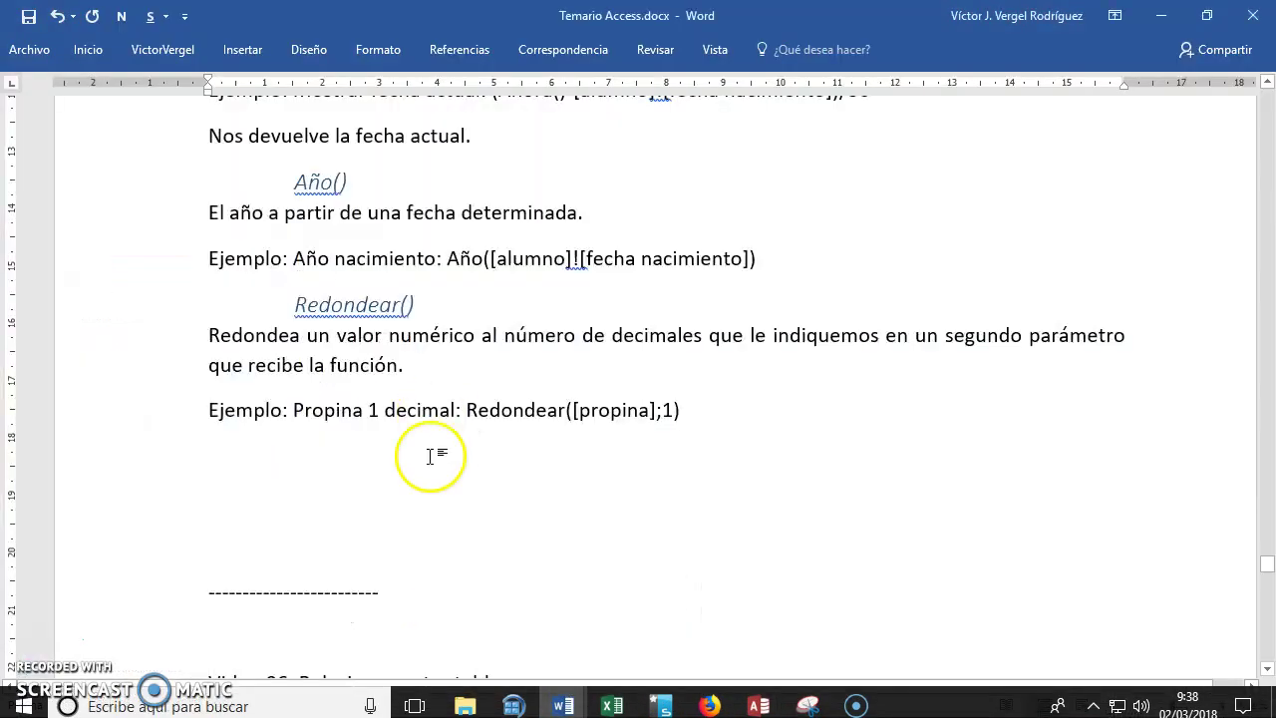
left_click(629, 468)
type("Ma")
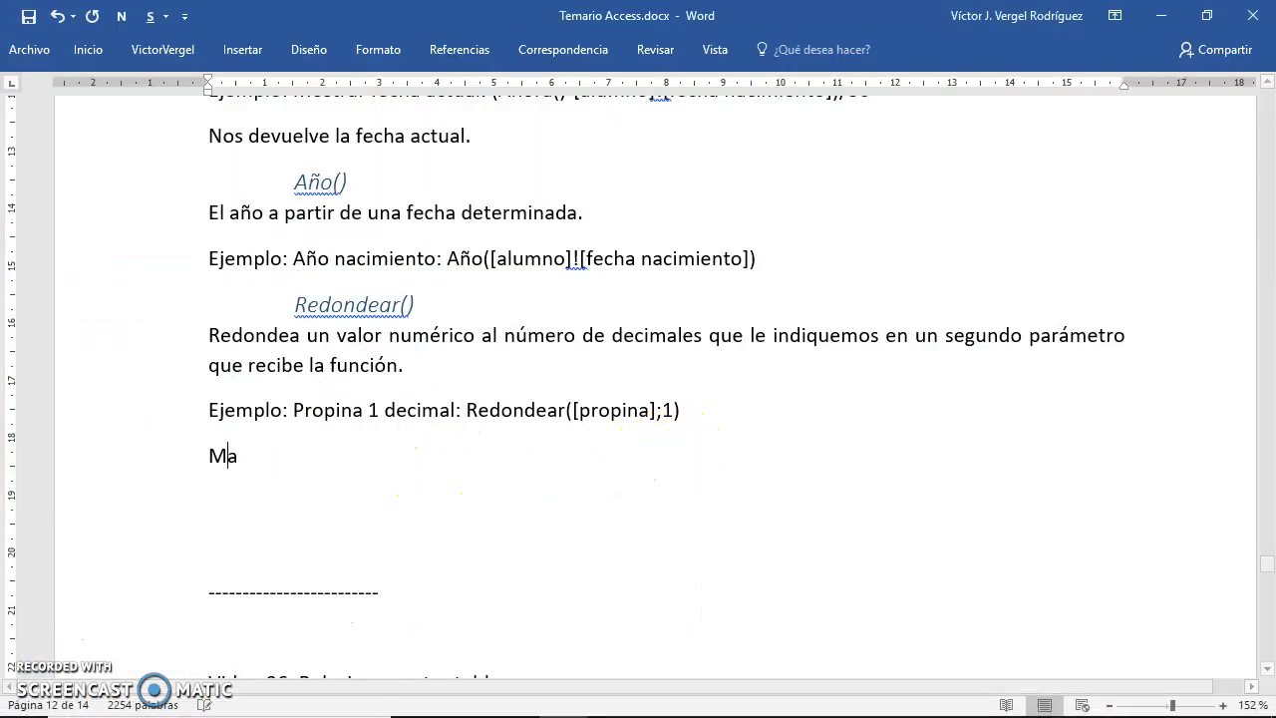
key("Return")
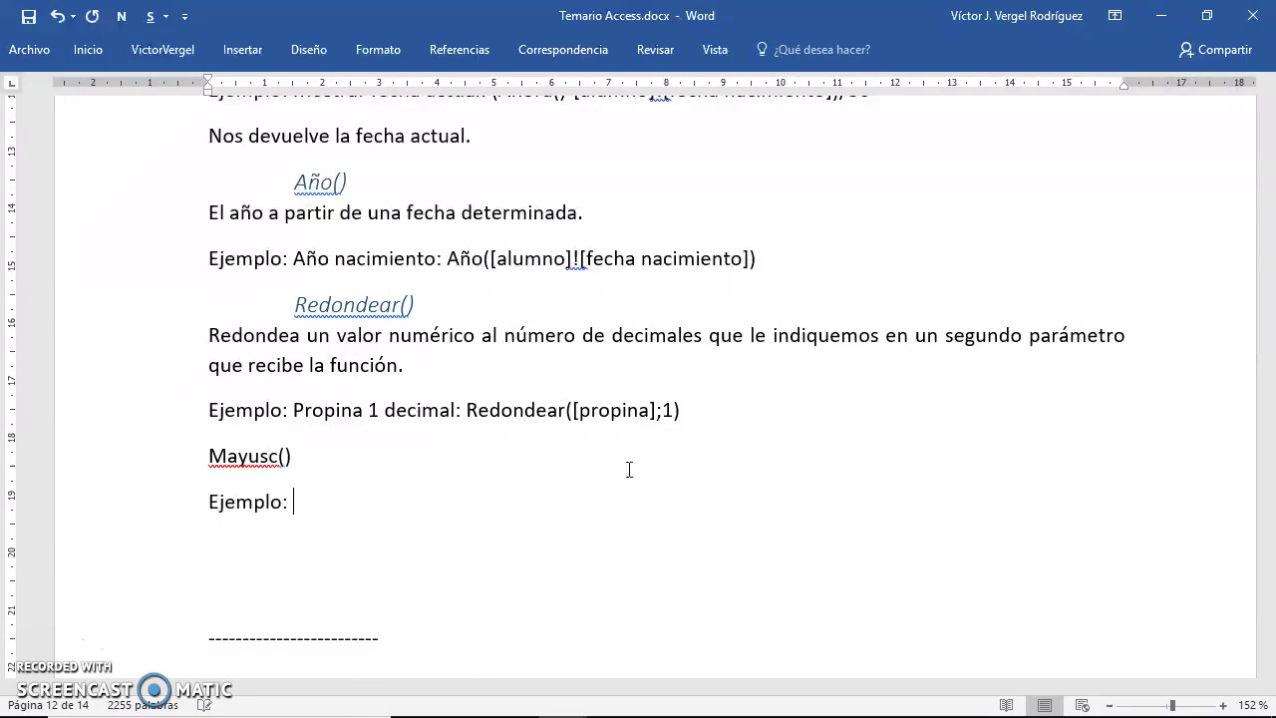
type("Ejemplo:")
key("ctrl+v")
- Add the description "Convierte a mayúsculas el dato insertado como parámetro" between Mayusc() and its example
left_click(598, 456)
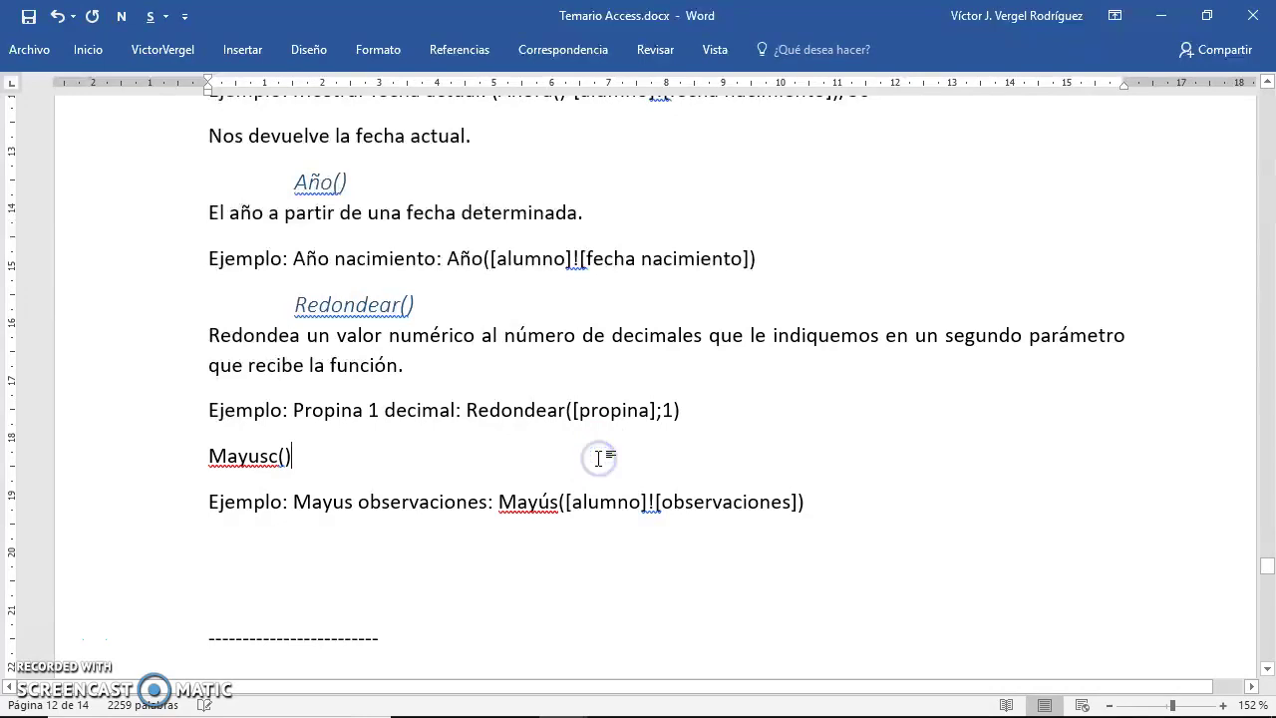
key("Return")
type("Con")
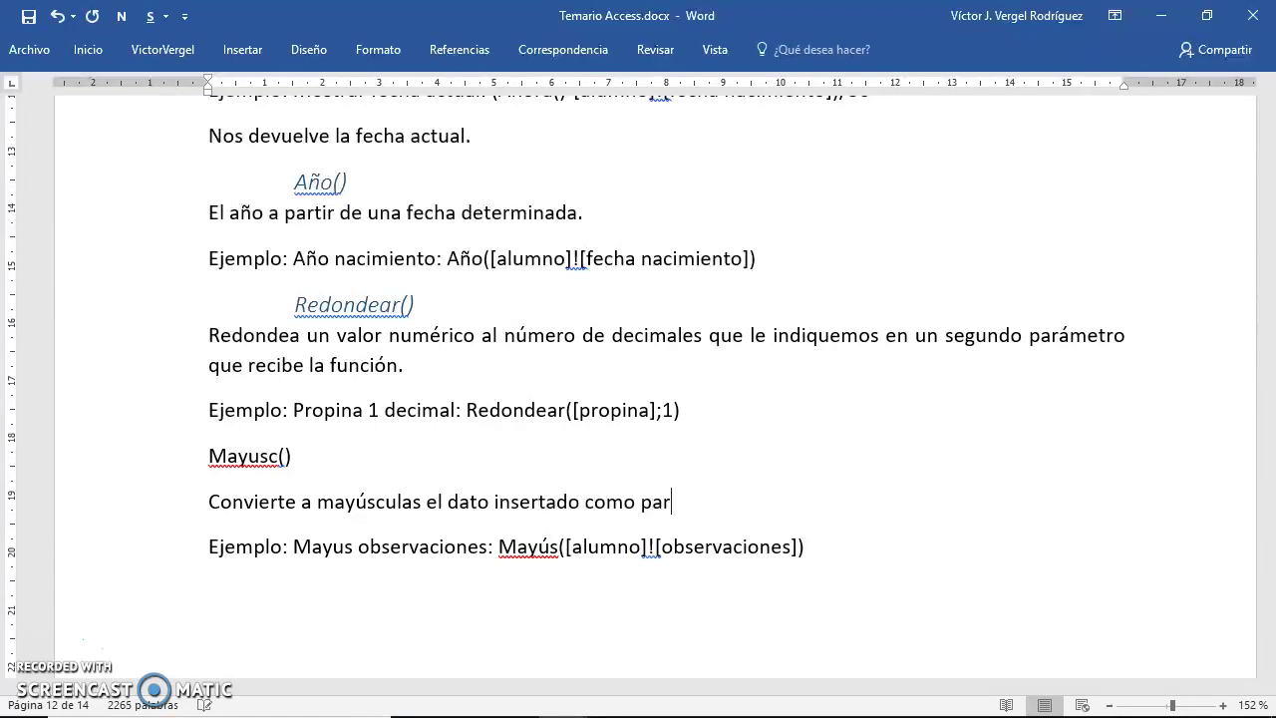
- Apply the Título 3 style to the Mayusc() line and save the document
left_click(336, 451)
left_click(88, 49)
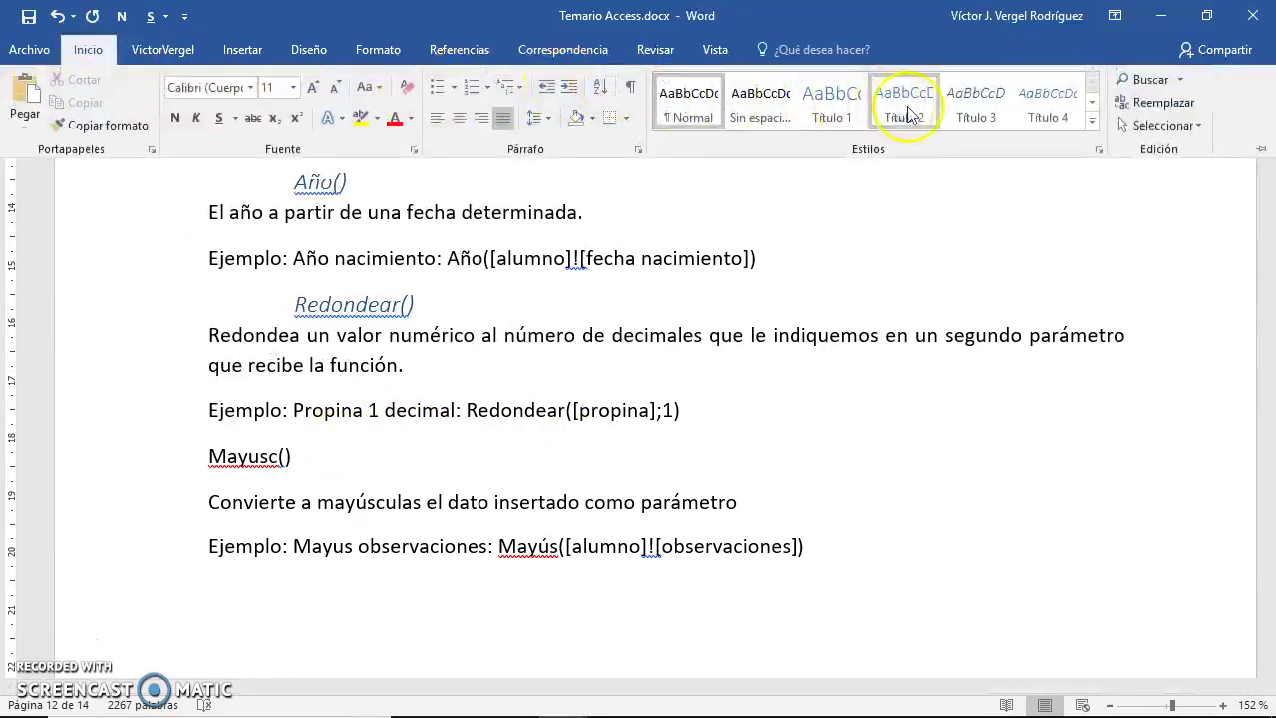
left_click(975, 100)
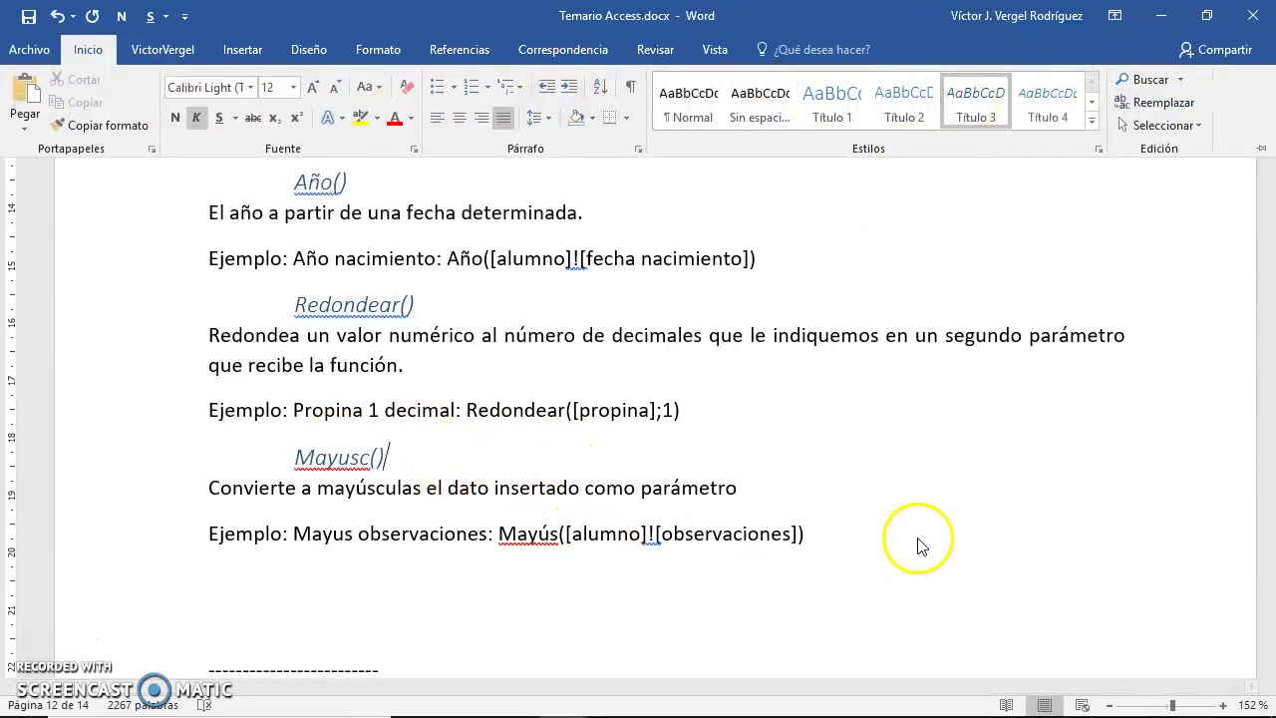
left_click(599, 502)
left_click(24, 16)
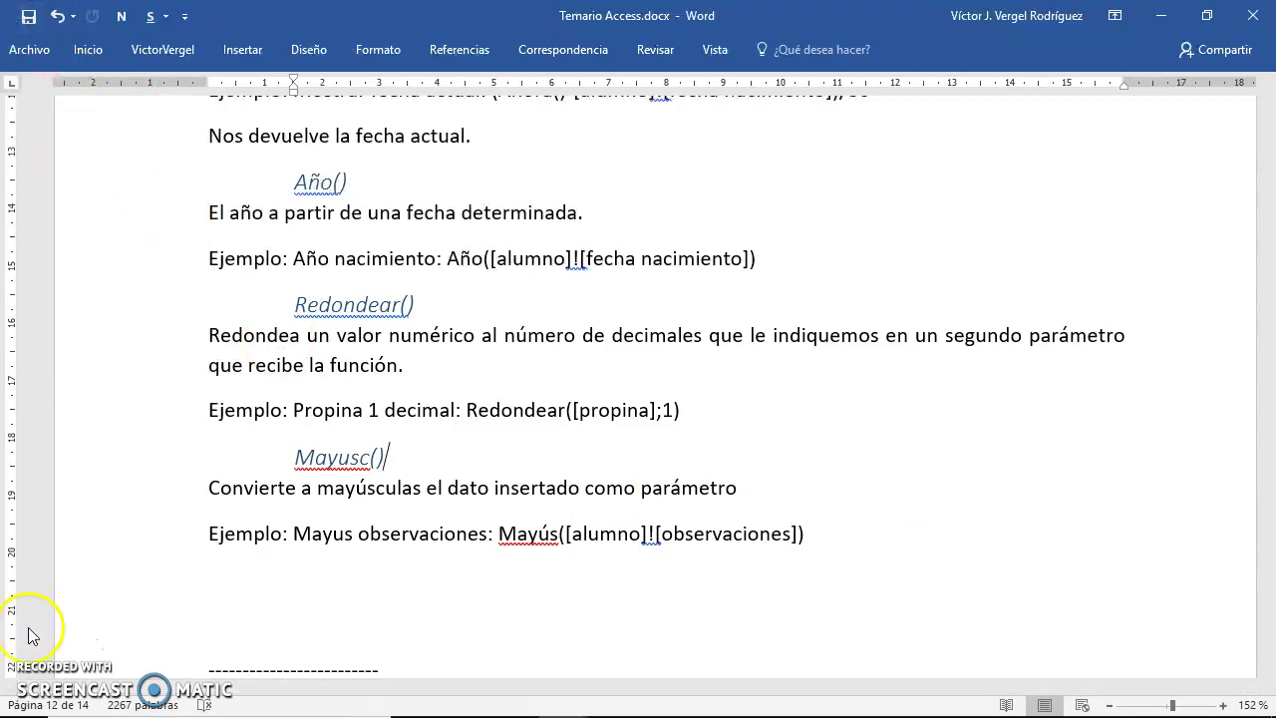